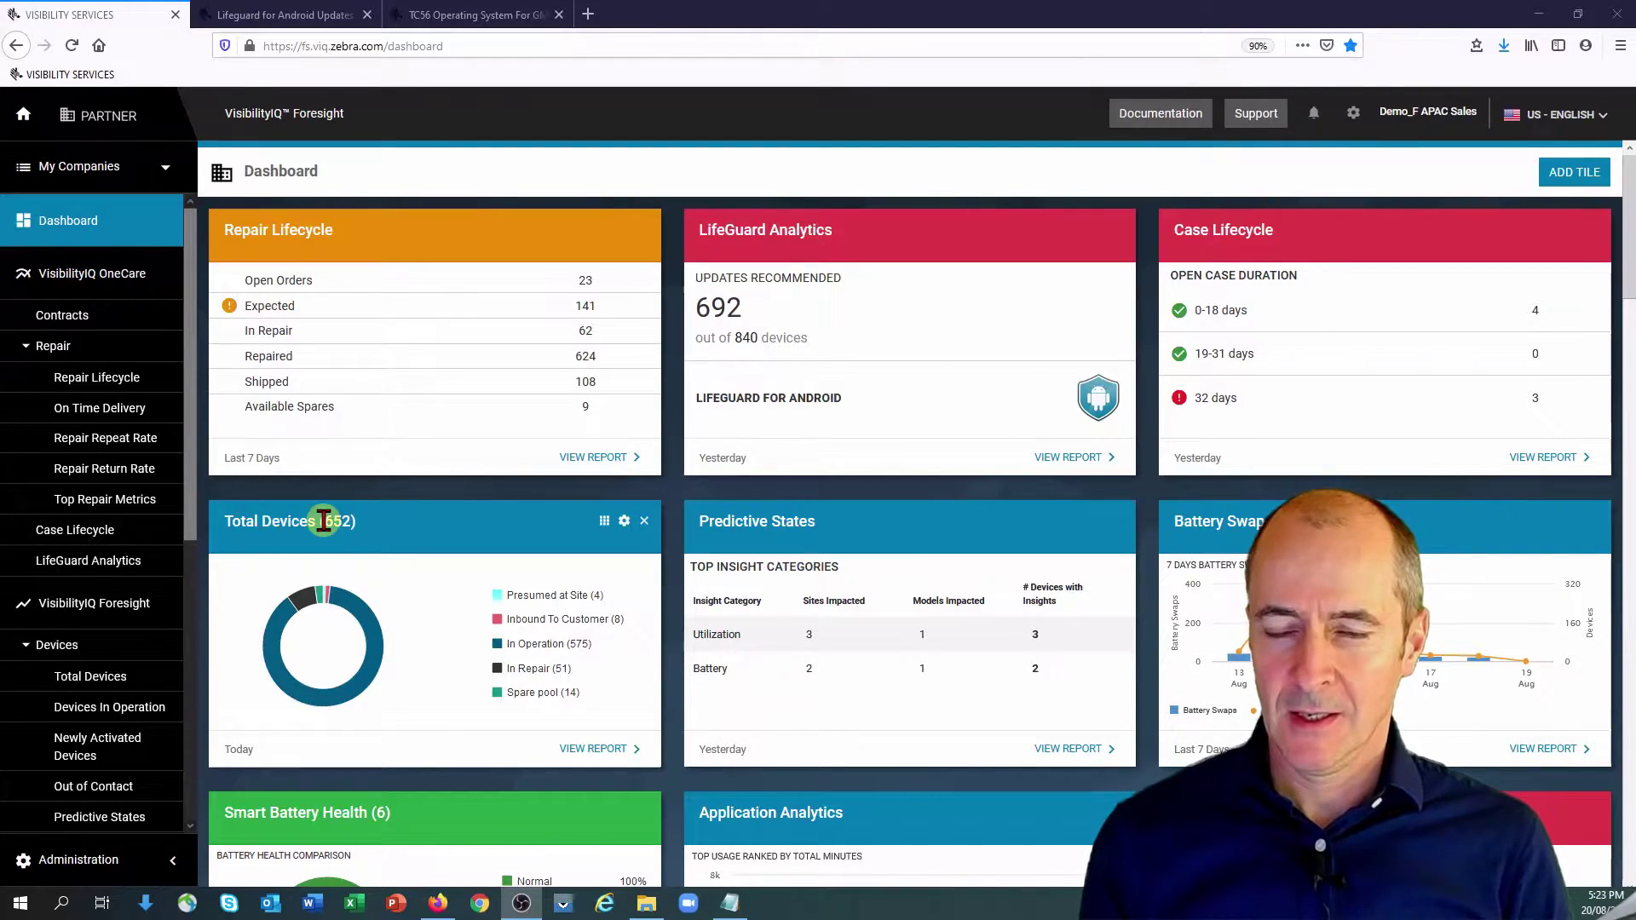
- Check the Total Devices tile's settings without changing them, and inspect the In Repair and neighbouring segments of its status chart
{"action": "mouse_move", "coordinate": [257, 528]}
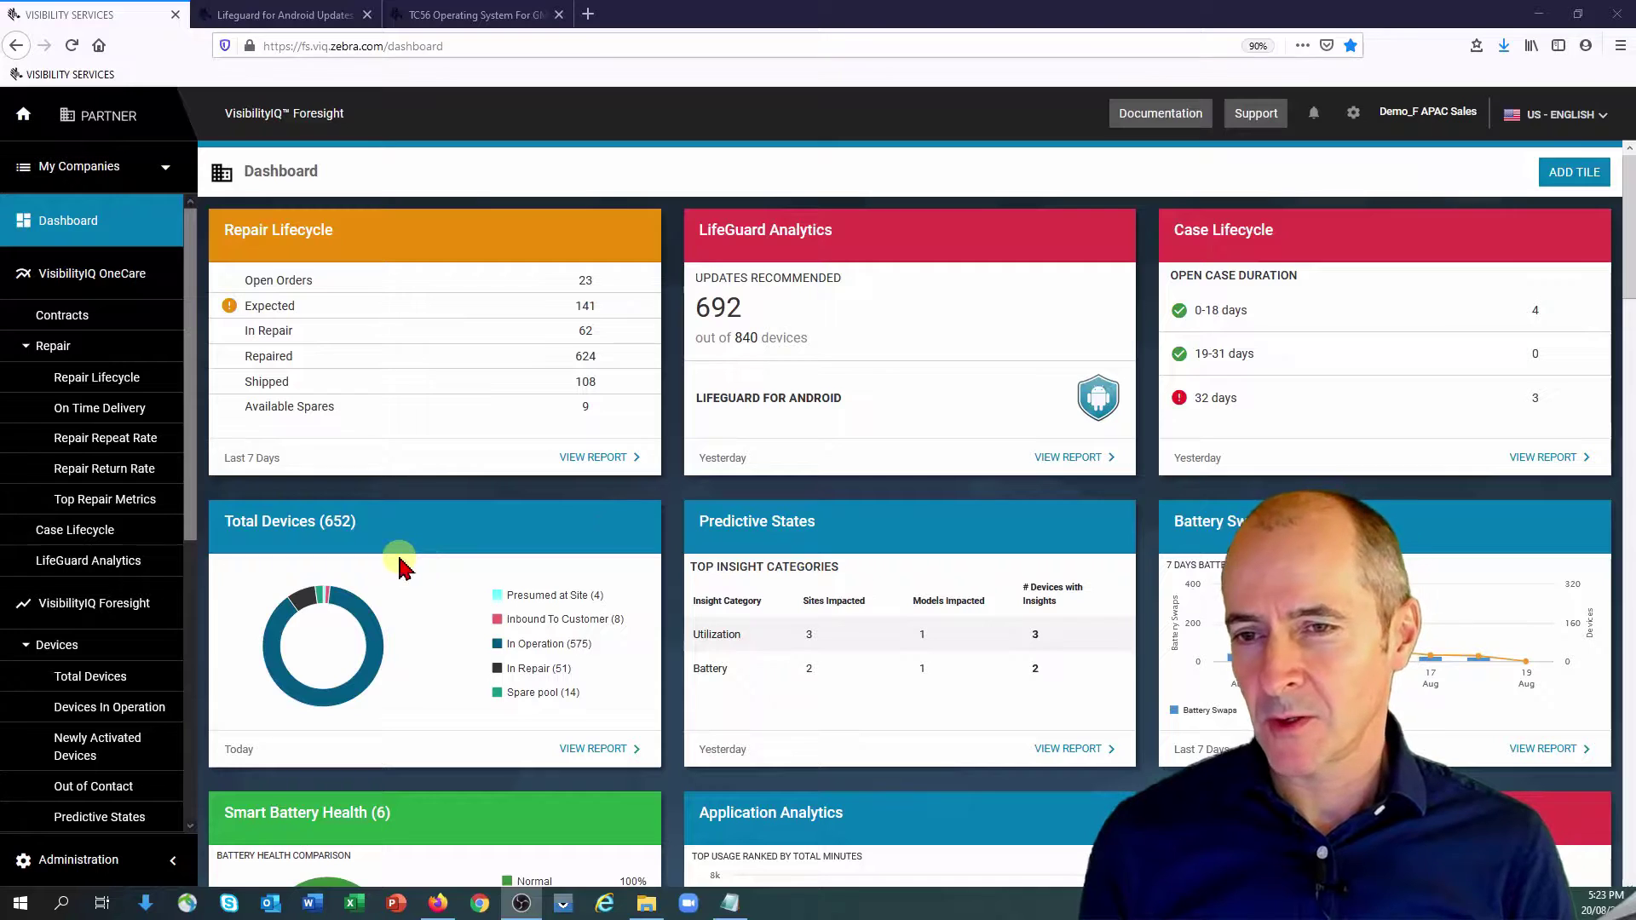
{"action": "left_click", "coordinate": [625, 536]}
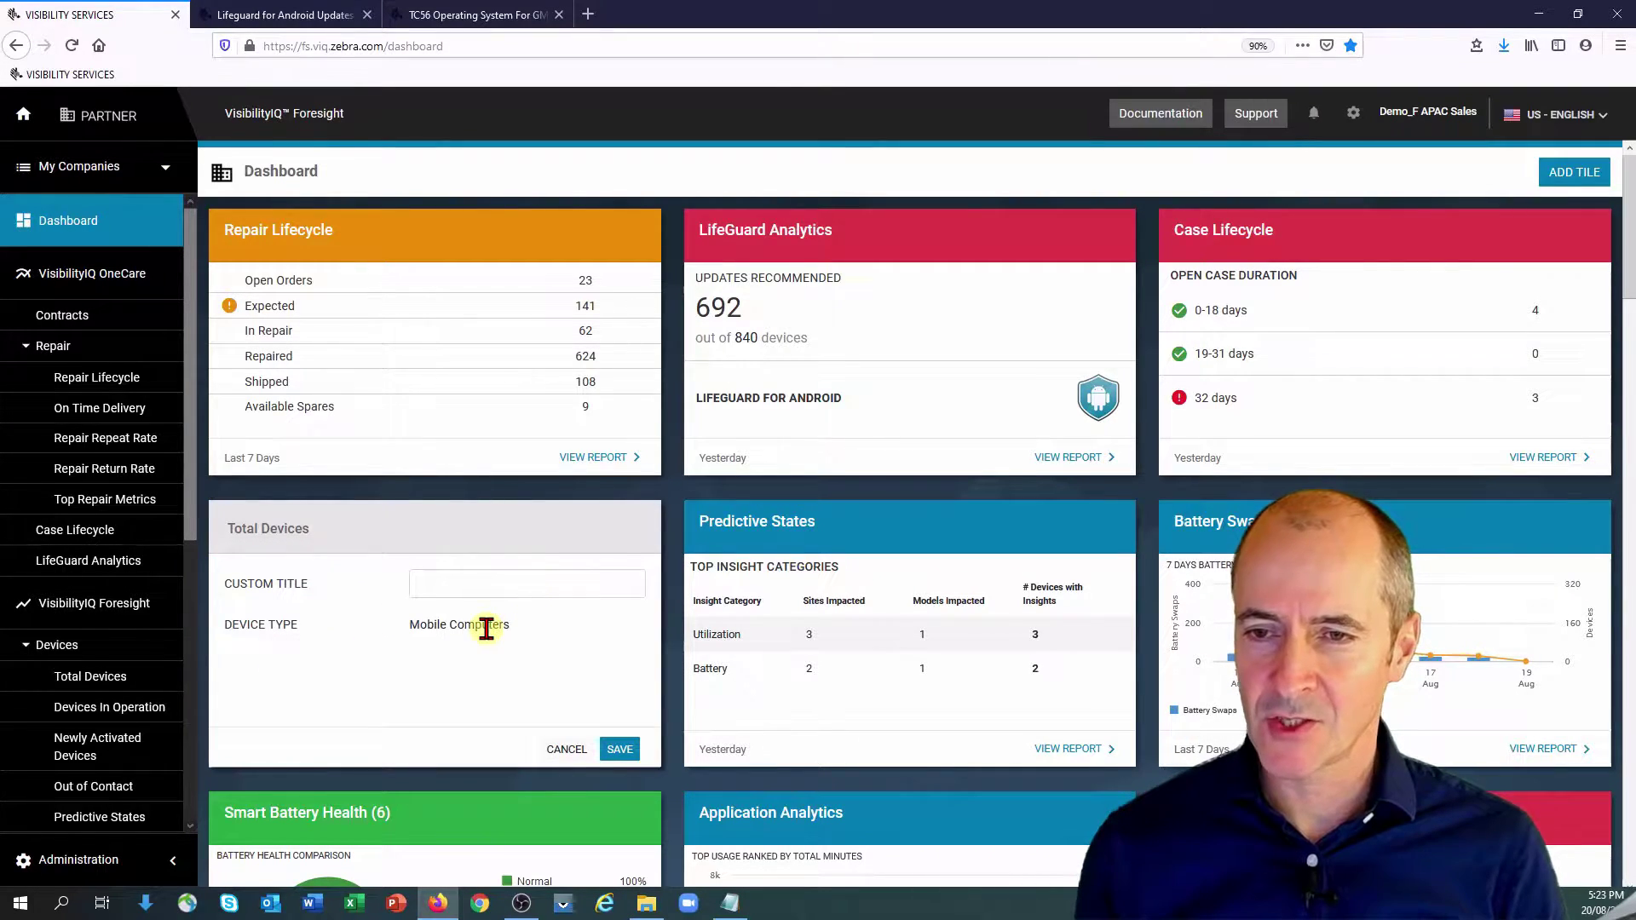
{"action": "left_click", "coordinate": [565, 752]}
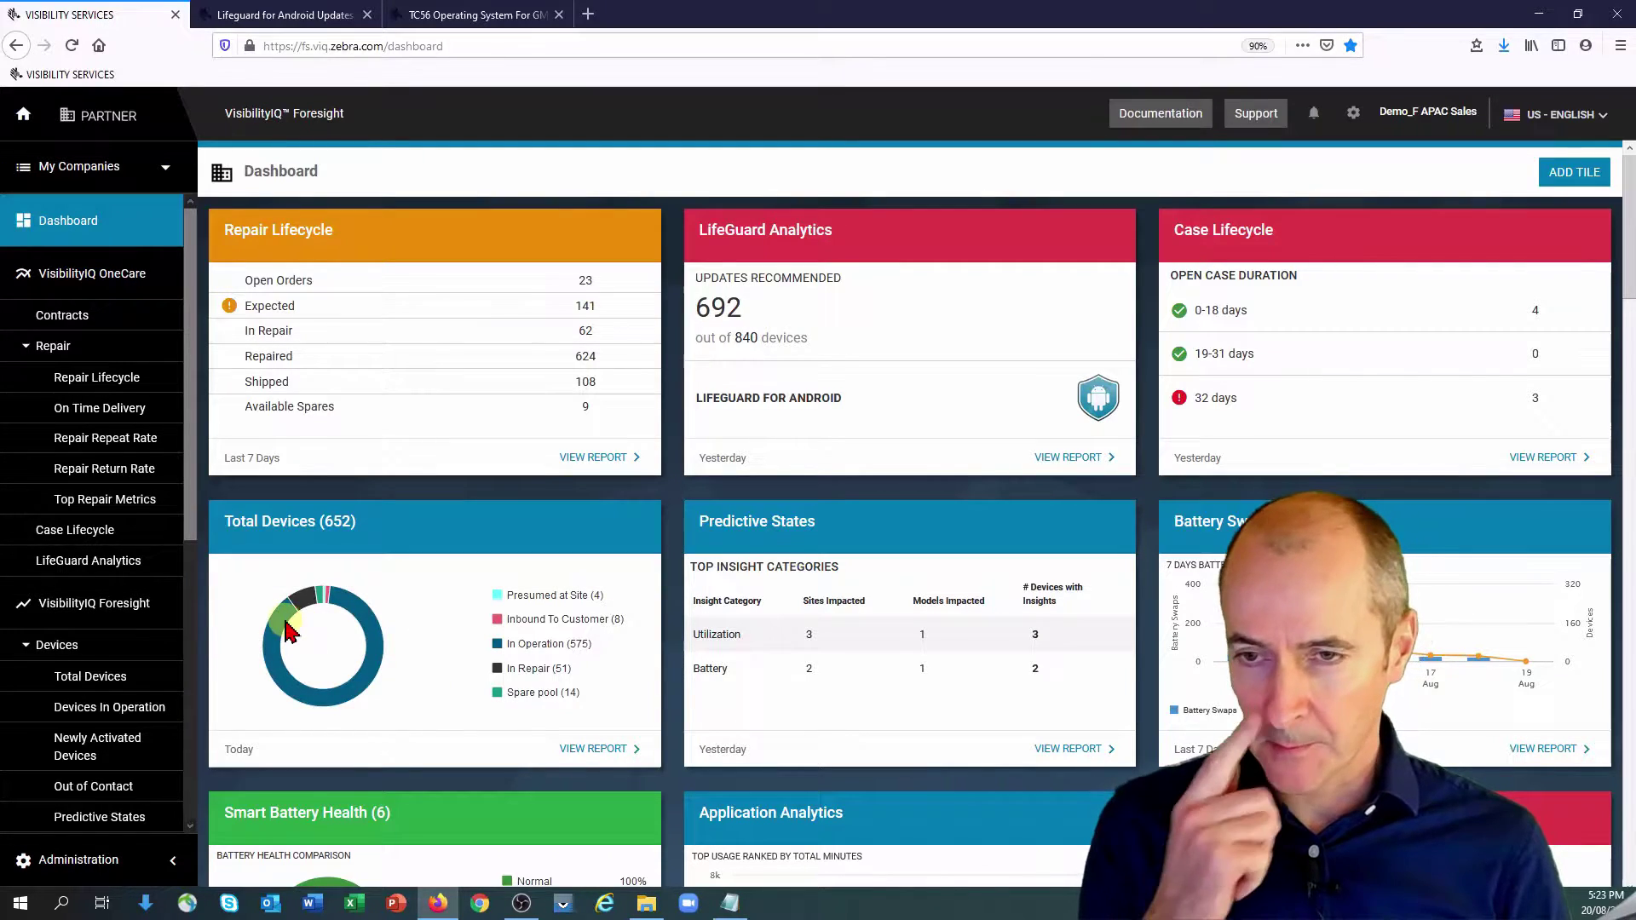
{"action": "mouse_move", "coordinate": [284, 629]}
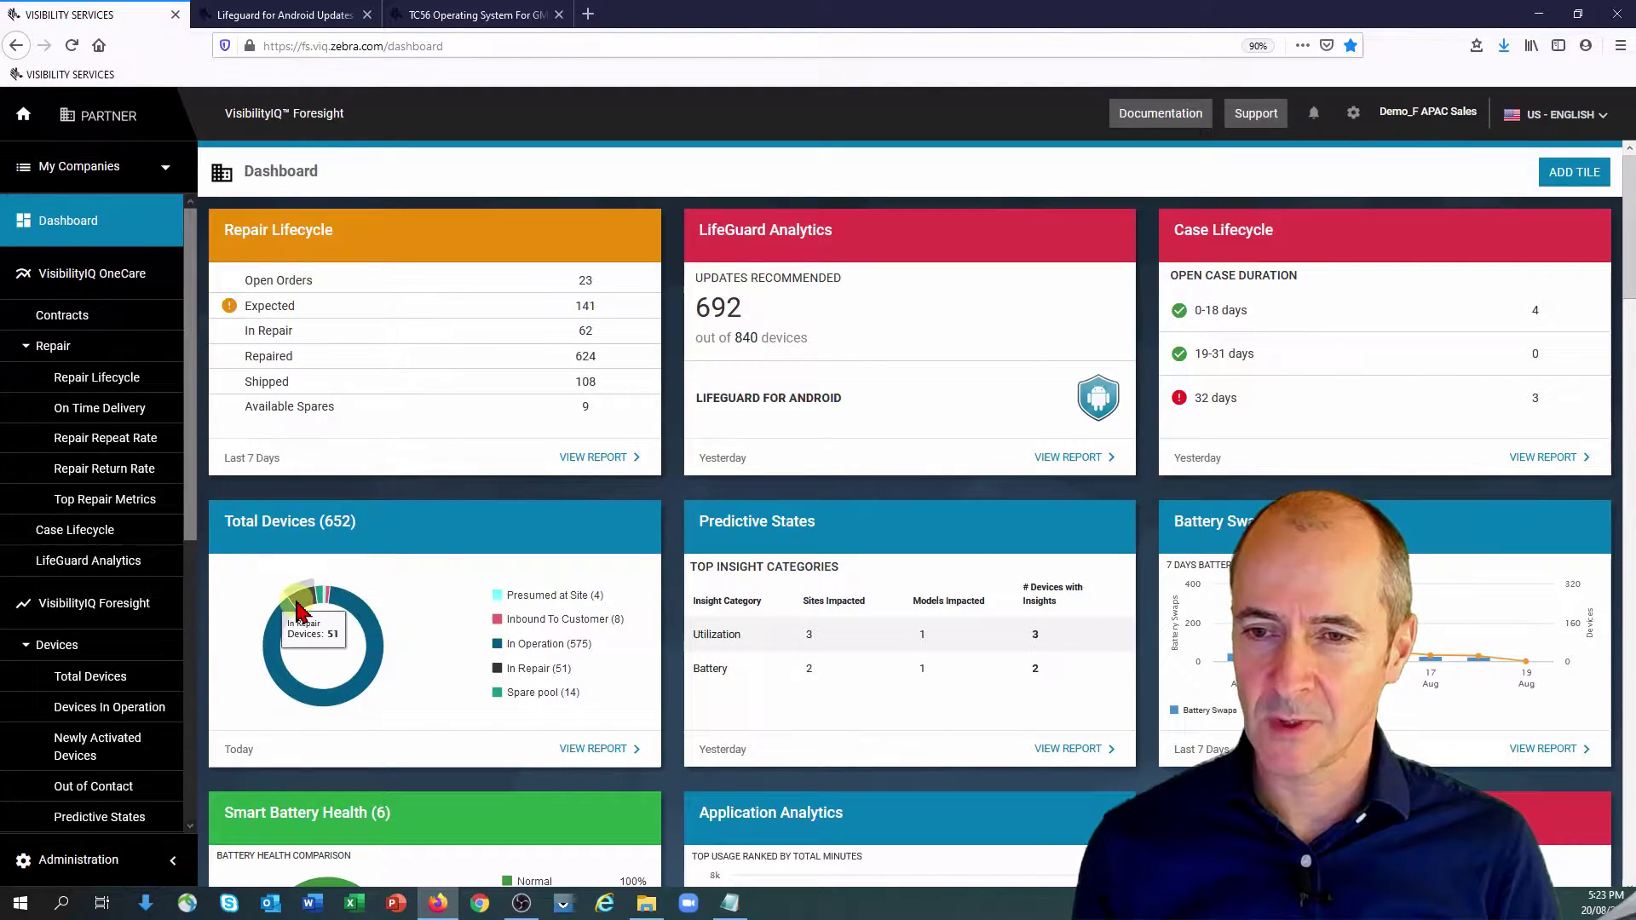
{"action": "mouse_move", "coordinate": [323, 595]}
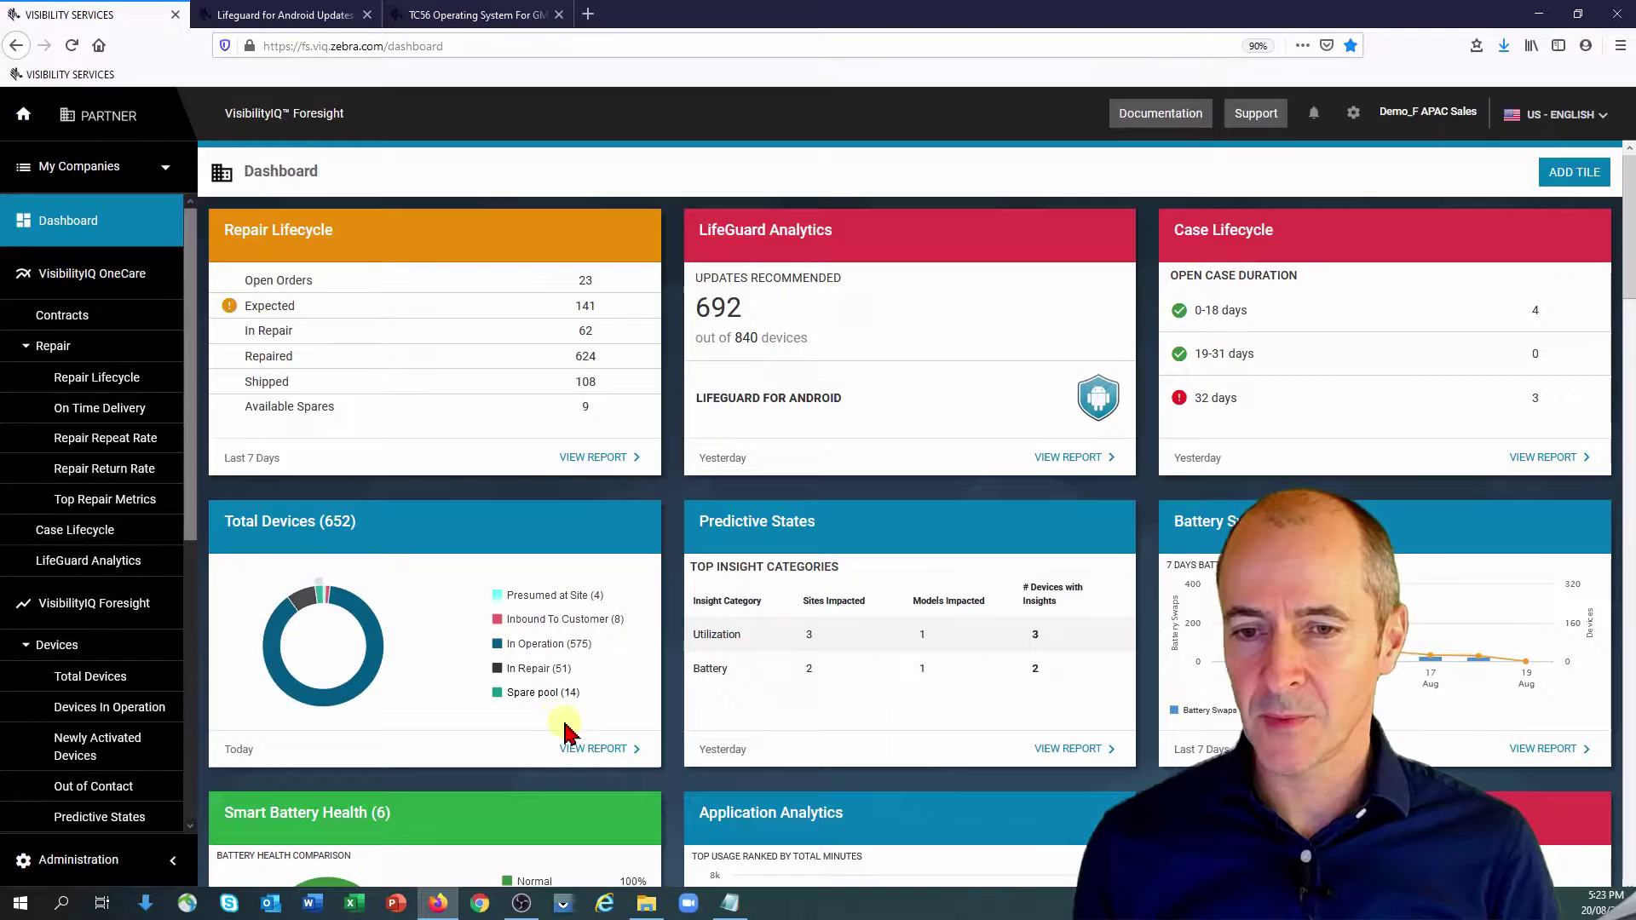
- Open the full Total Devices report from the dashboard tile and check its time range choices
{"action": "left_click", "coordinate": [582, 752]}
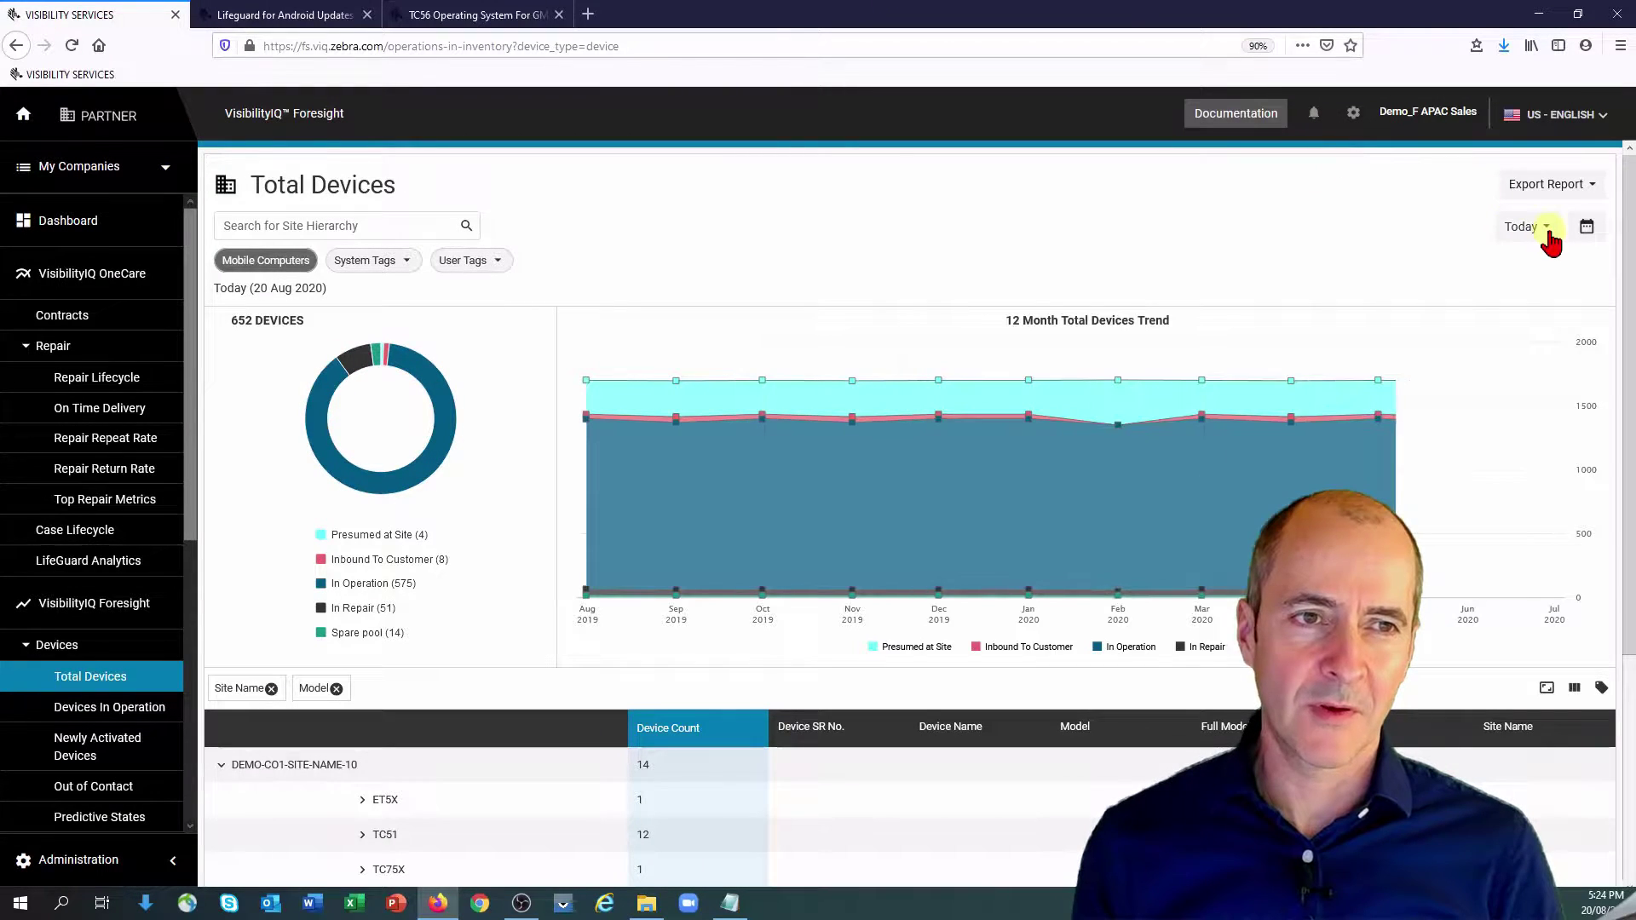
{"action": "left_click", "coordinate": [1543, 230]}
{"action": "left_click", "coordinate": [1543, 232]}
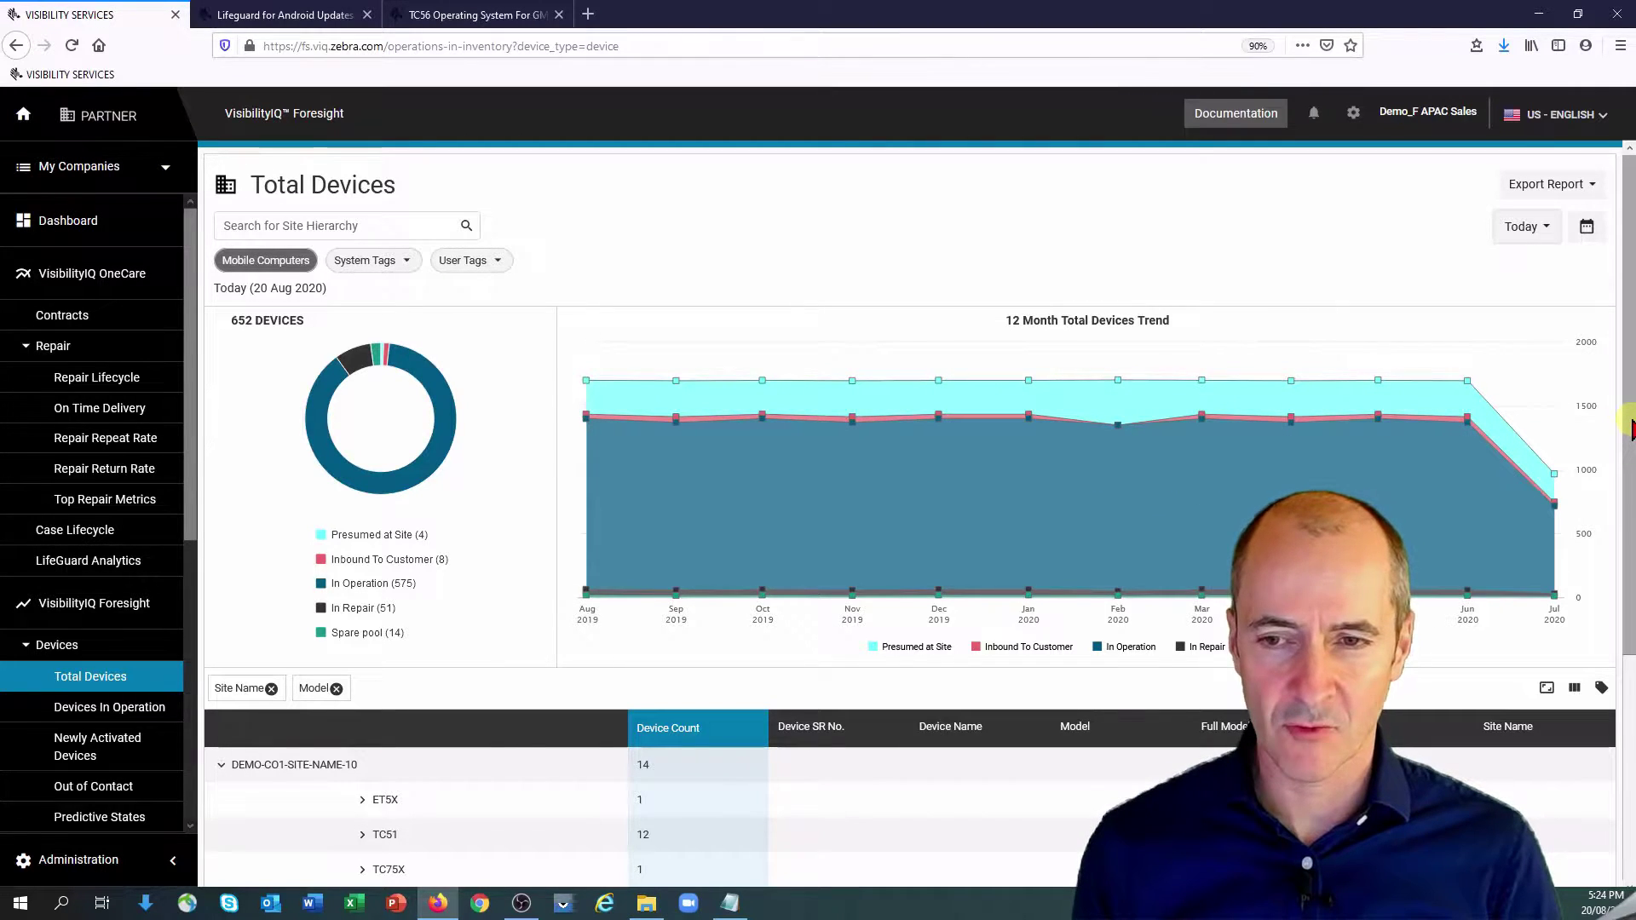
- Expand the ET5X and TC51 models under DEMO-CO1-SITE-NAME-10 to list their individual devices
{"action": "left_click_drag", "start_coordinate": [1630, 429], "coordinate": [1630, 482]}
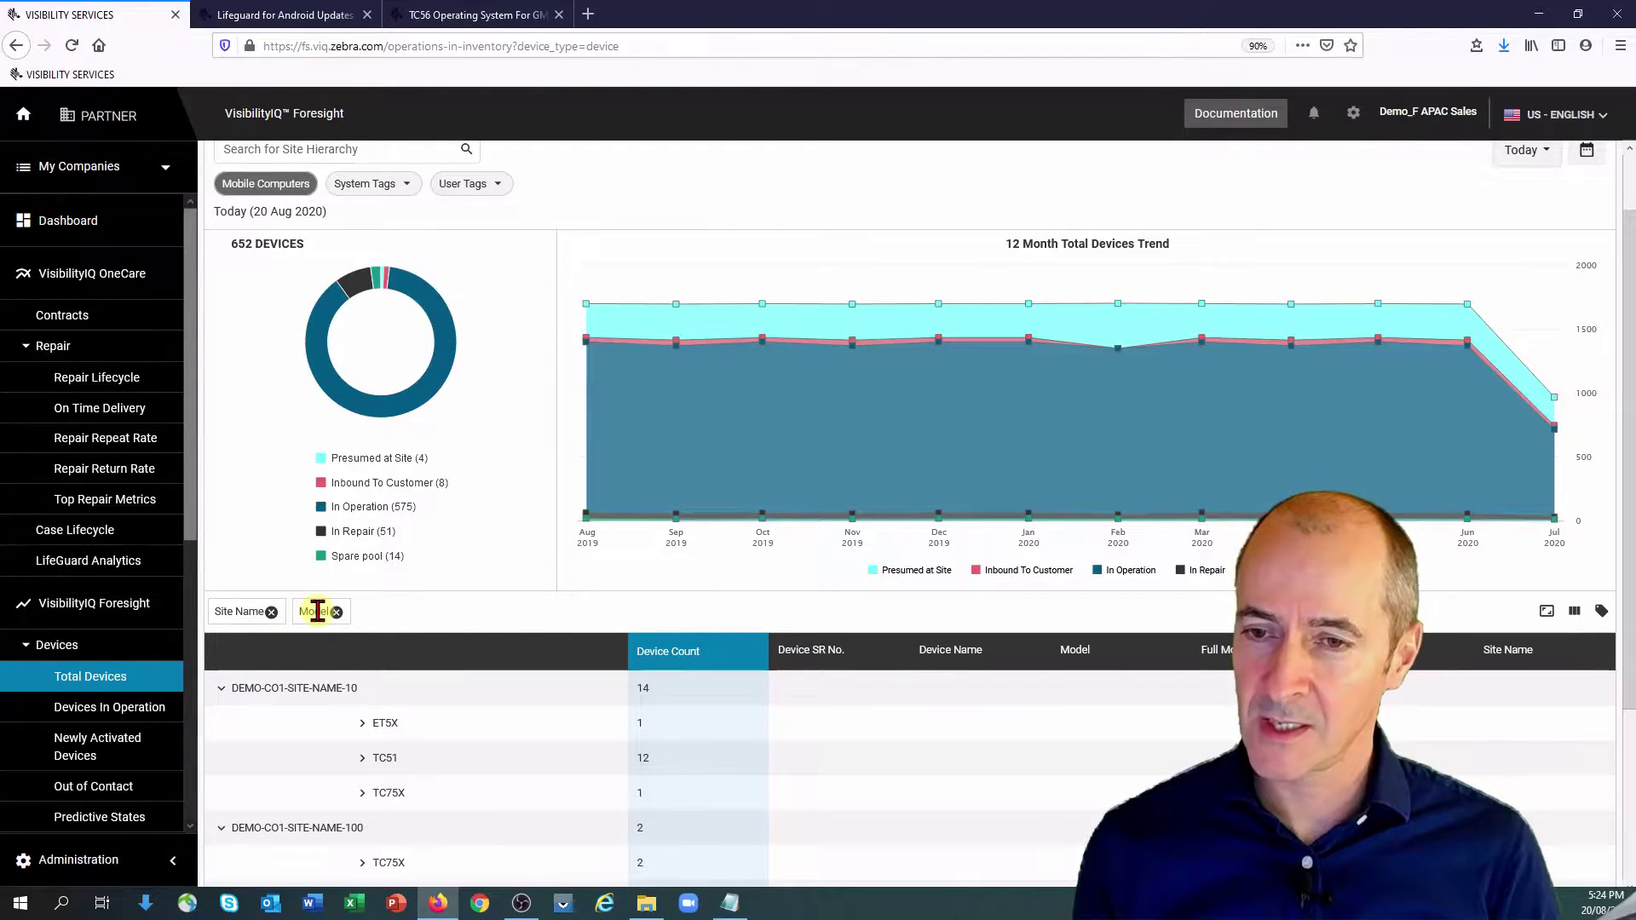
{"action": "left_click", "coordinate": [224, 687]}
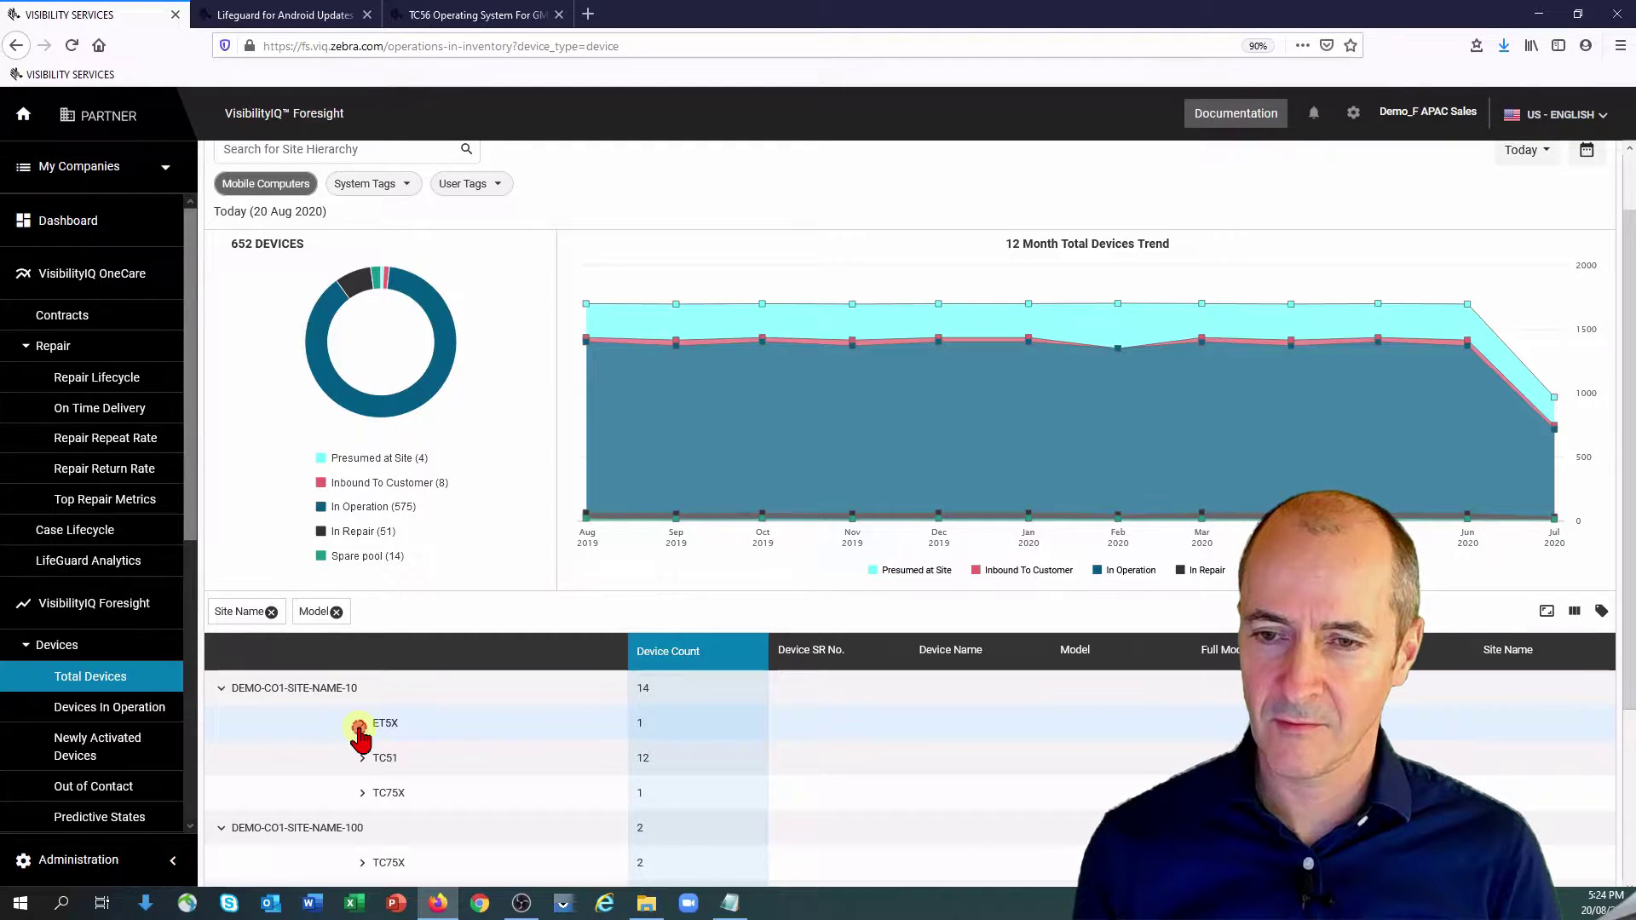
{"action": "left_click", "coordinate": [358, 727]}
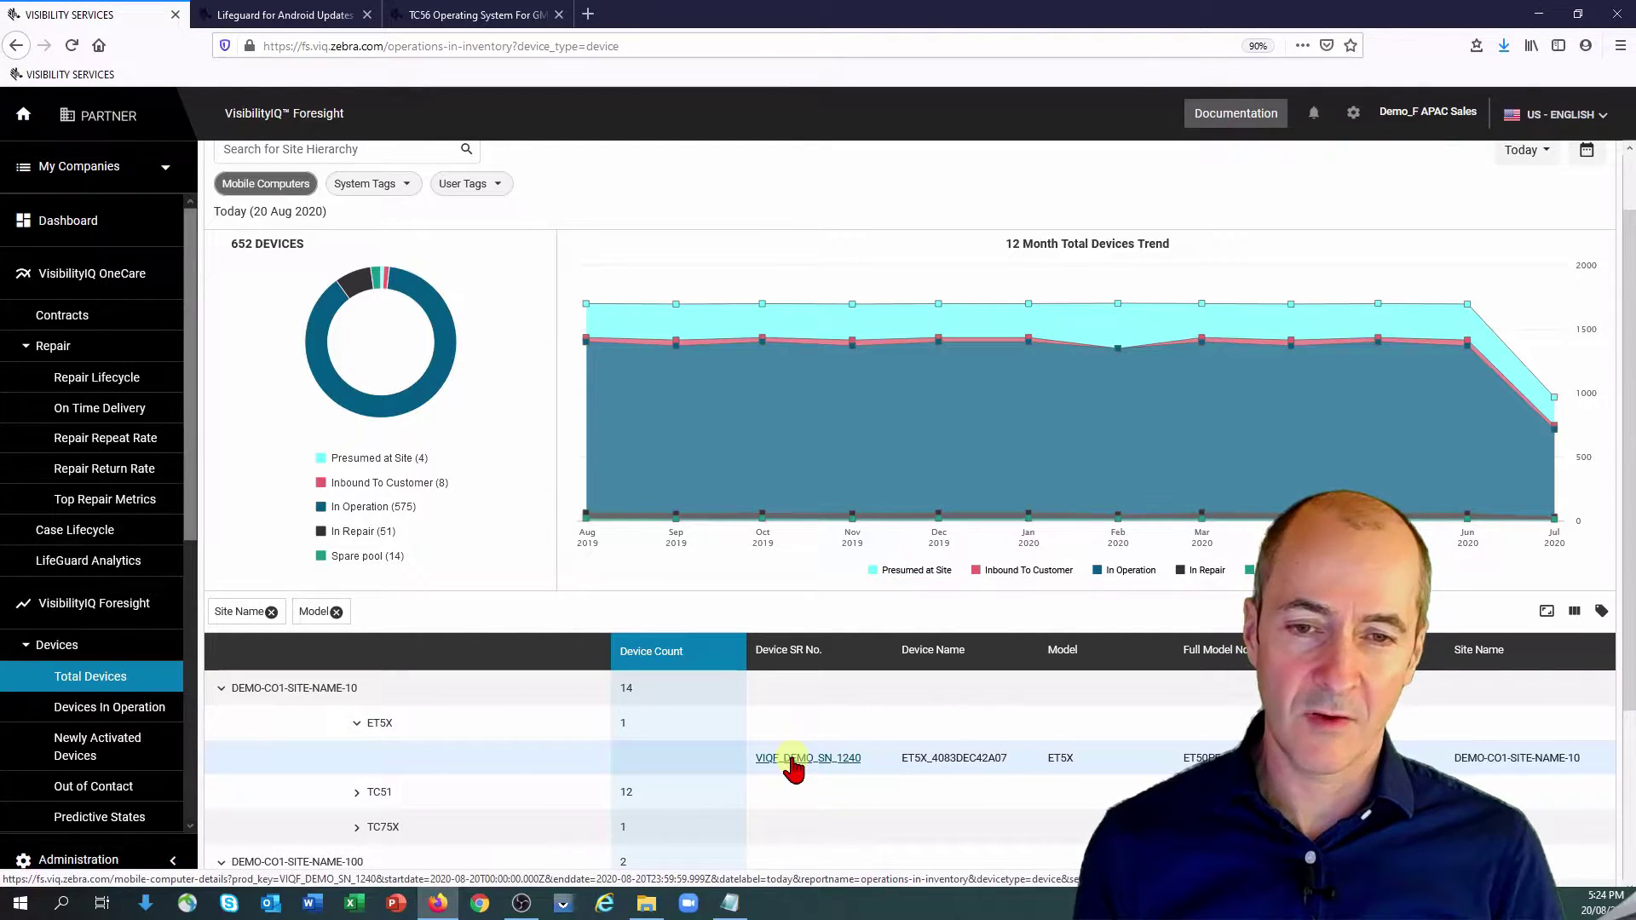
{"action": "left_click", "coordinate": [357, 793]}
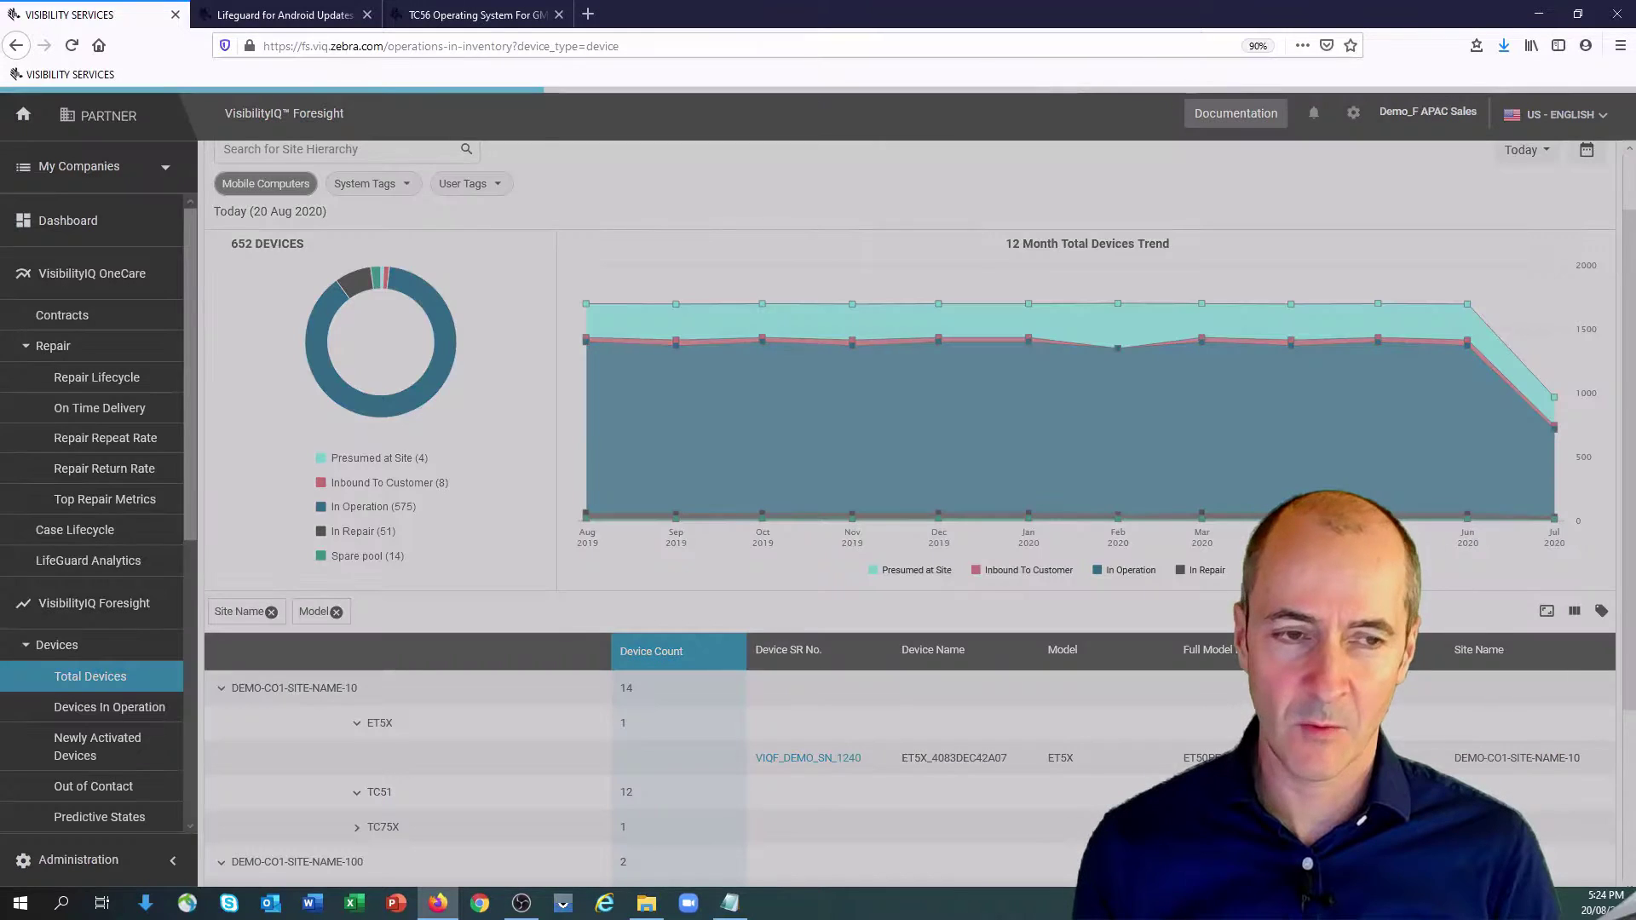
{"action": "left_click_drag", "start_coordinate": [1623, 562], "coordinate": [1629, 759]}
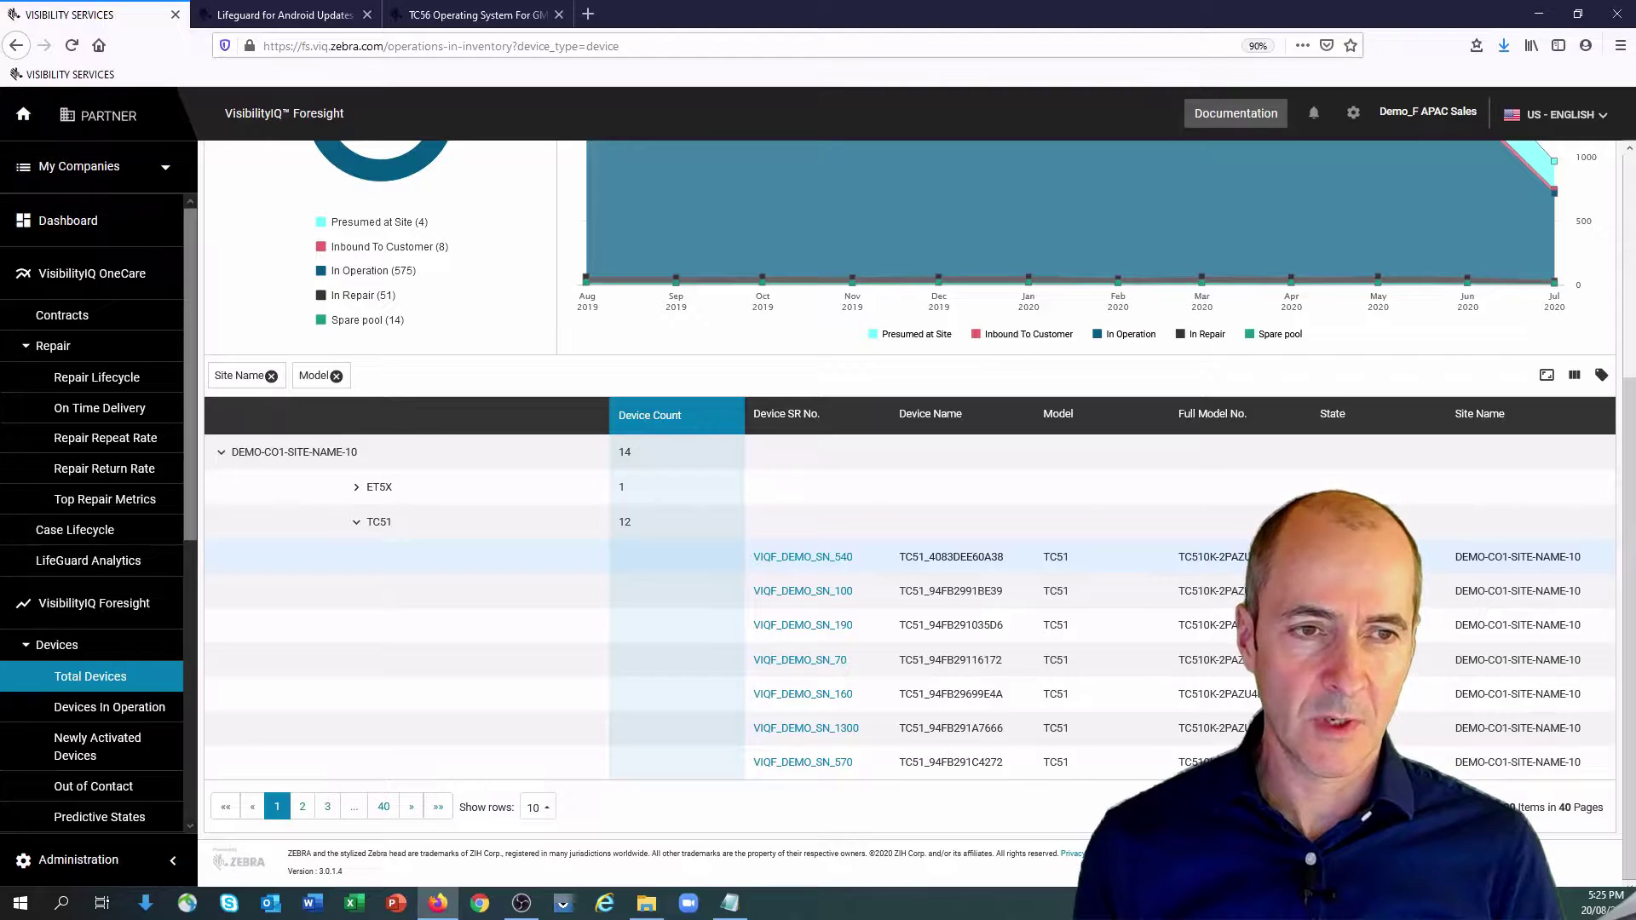
- Check the column grouping options and show the Hierarchy column in the device table
{"action": "left_click", "coordinate": [1547, 376]}
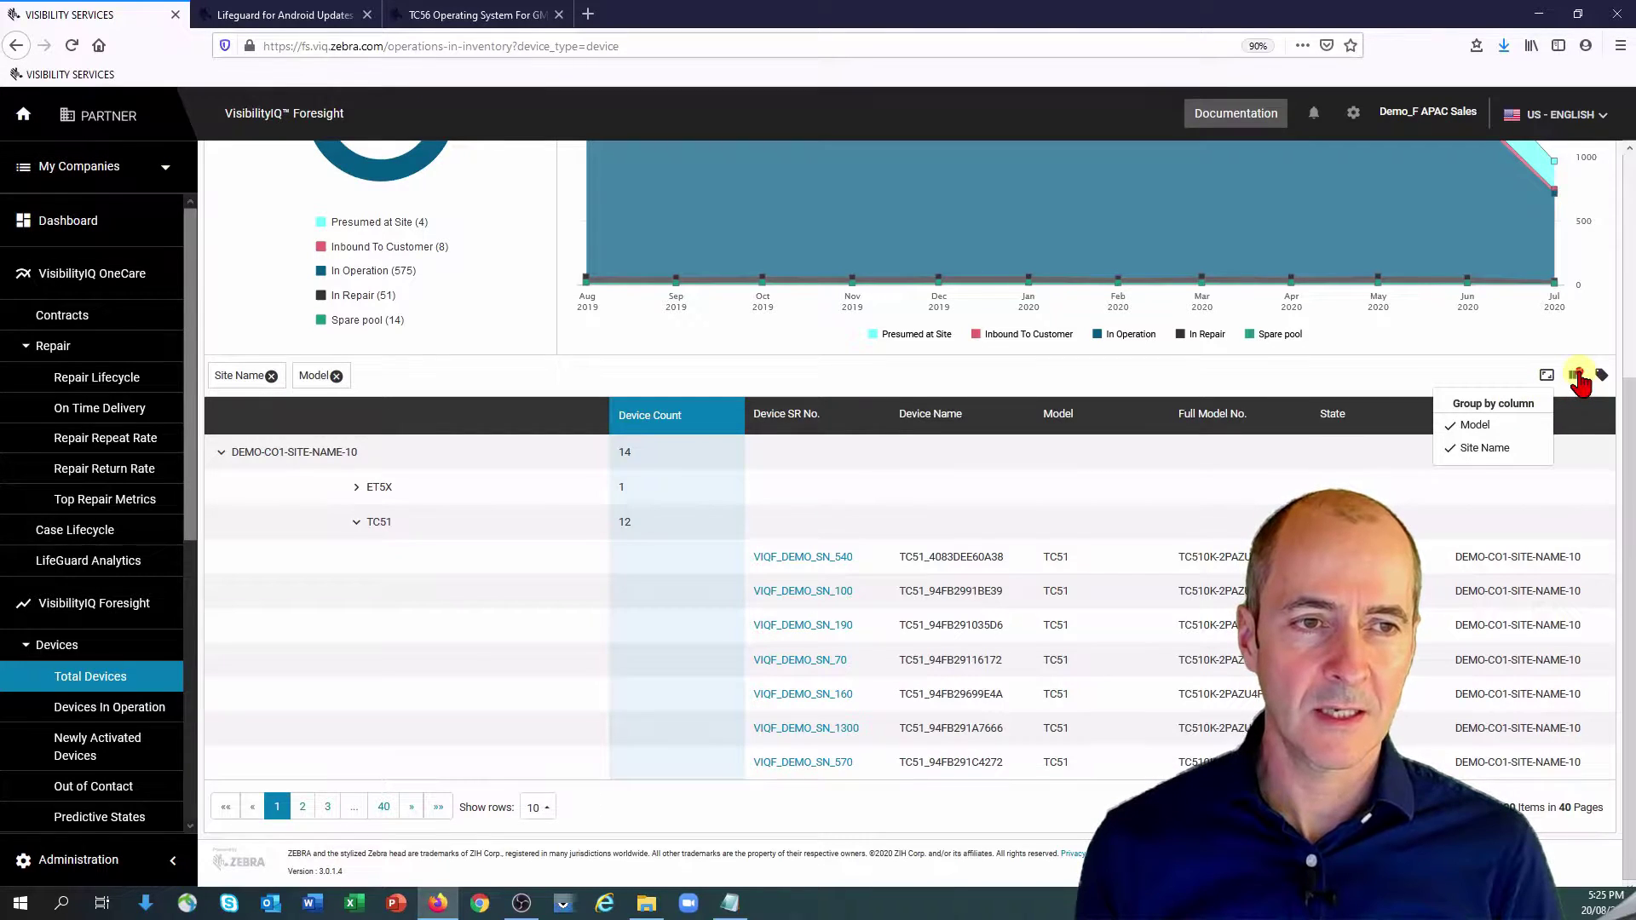
{"action": "left_click", "coordinate": [1576, 375]}
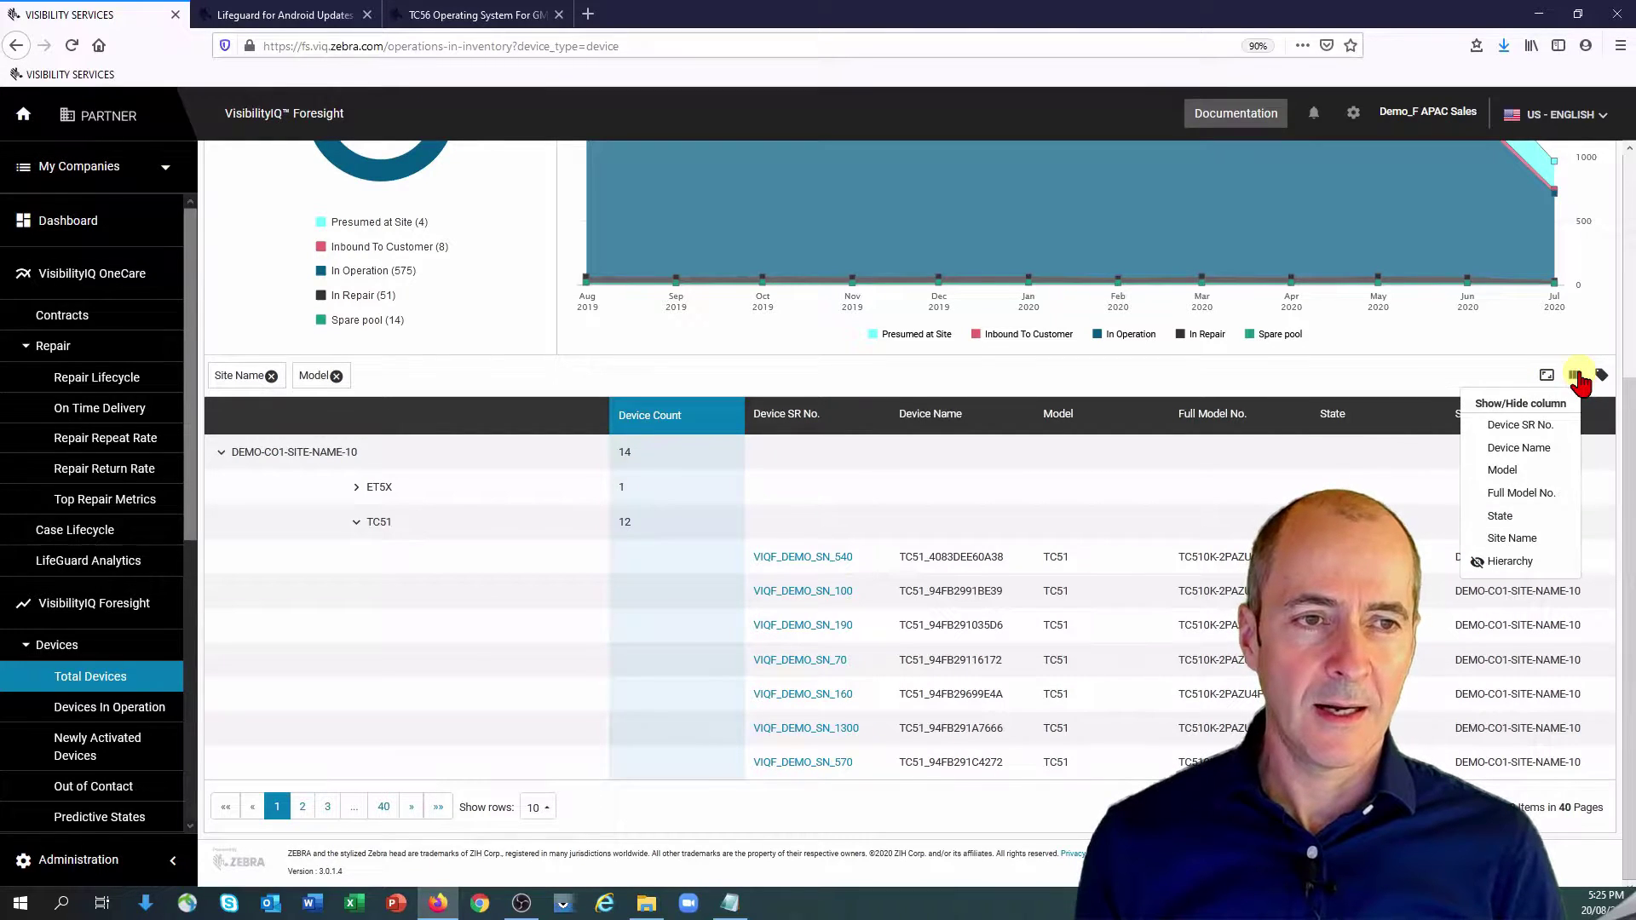
{"action": "left_click", "coordinate": [1490, 563]}
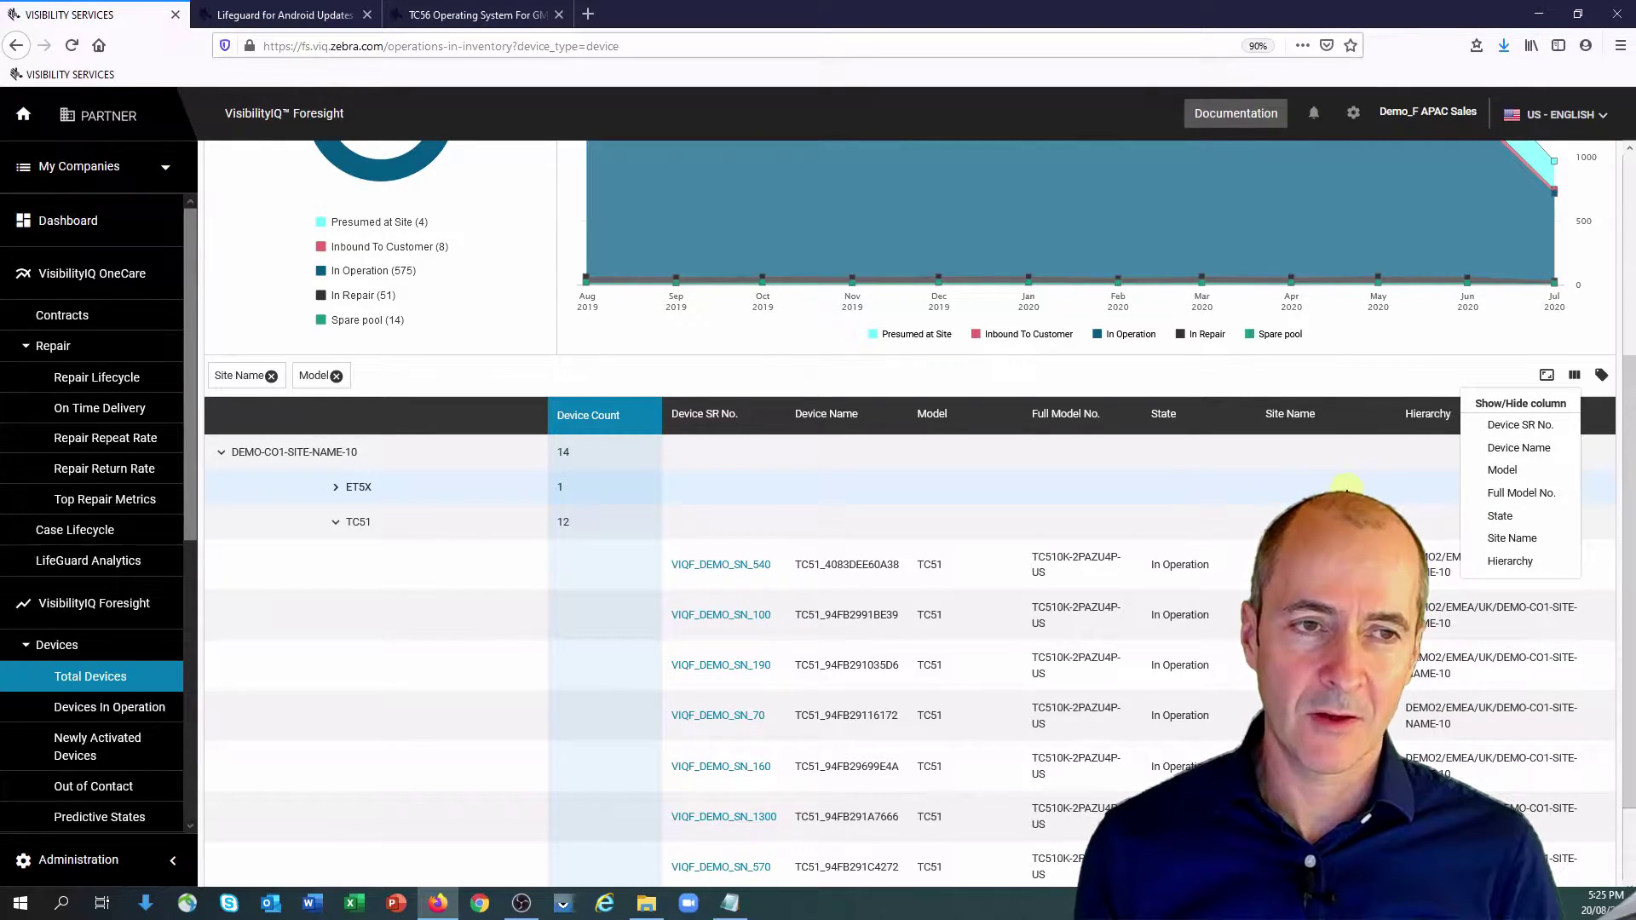
- Review the device tagging actions and the available System Tags and User Tags filters of the Total Devices report
{"action": "left_click", "coordinate": [1601, 381]}
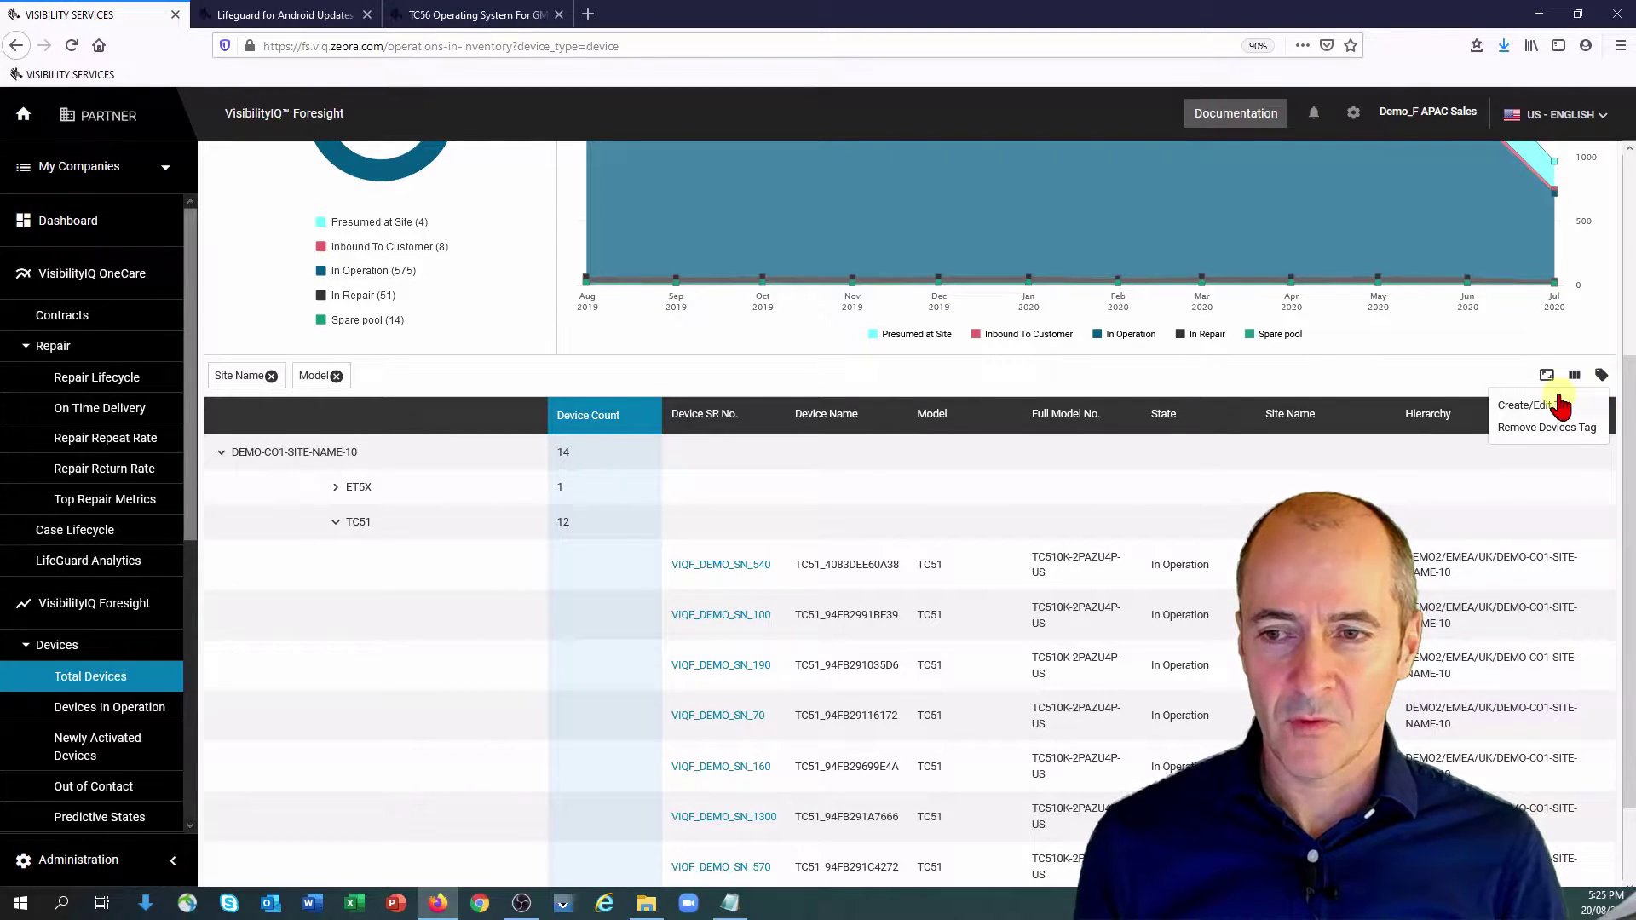
{"action": "left_click_drag", "start_coordinate": [1628, 417], "coordinate": [1597, 140]}
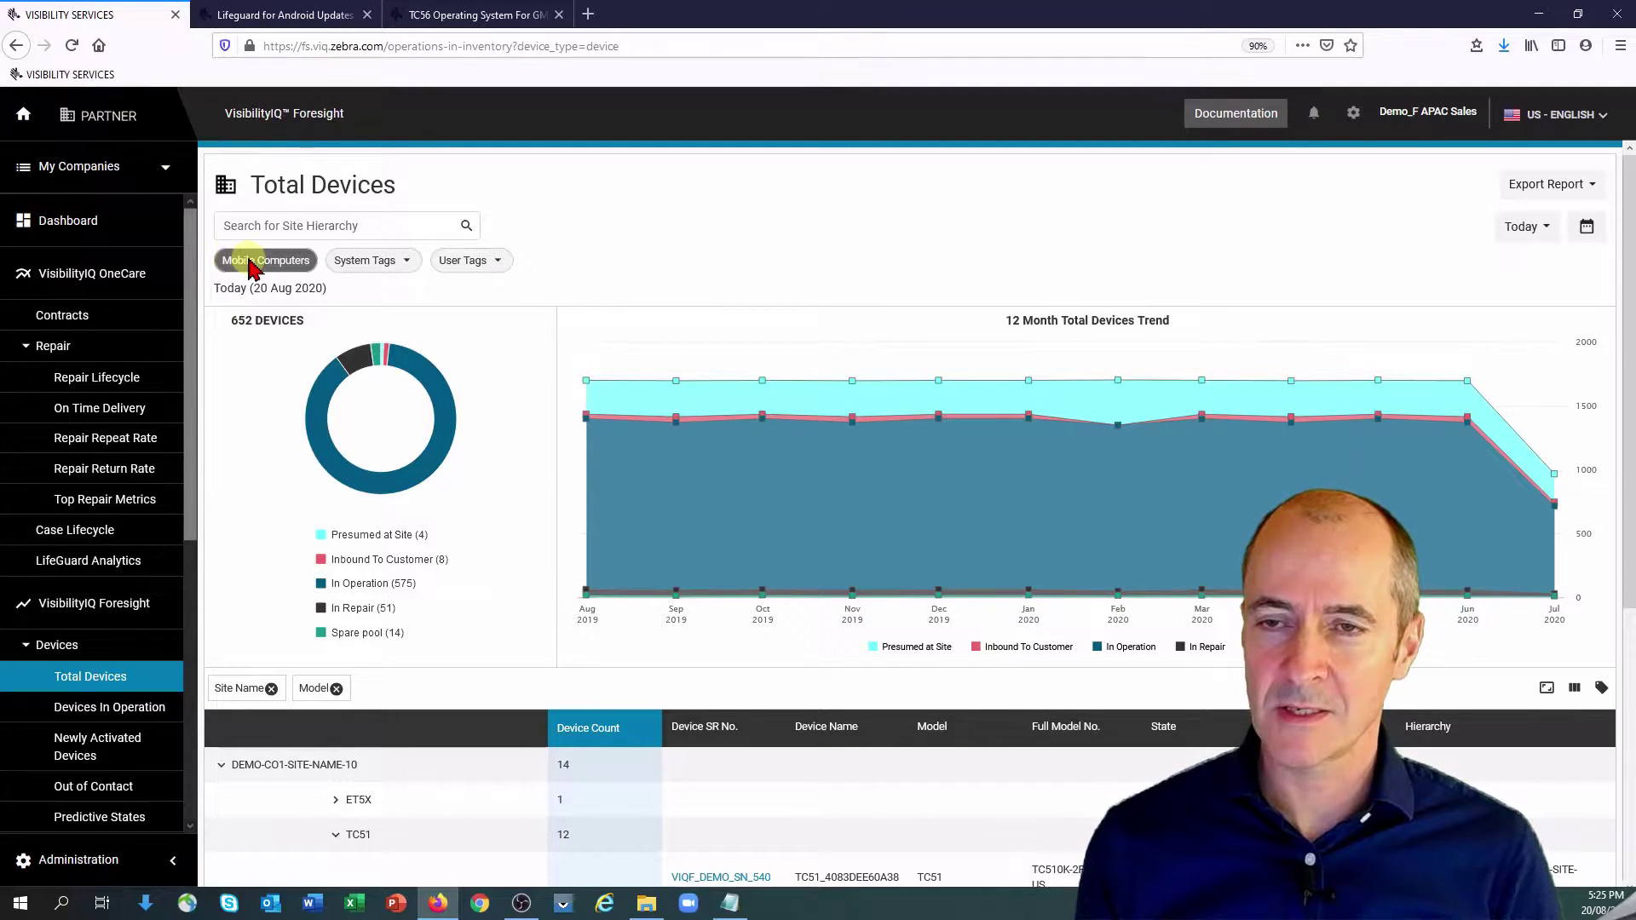
{"action": "left_click", "coordinate": [404, 264]}
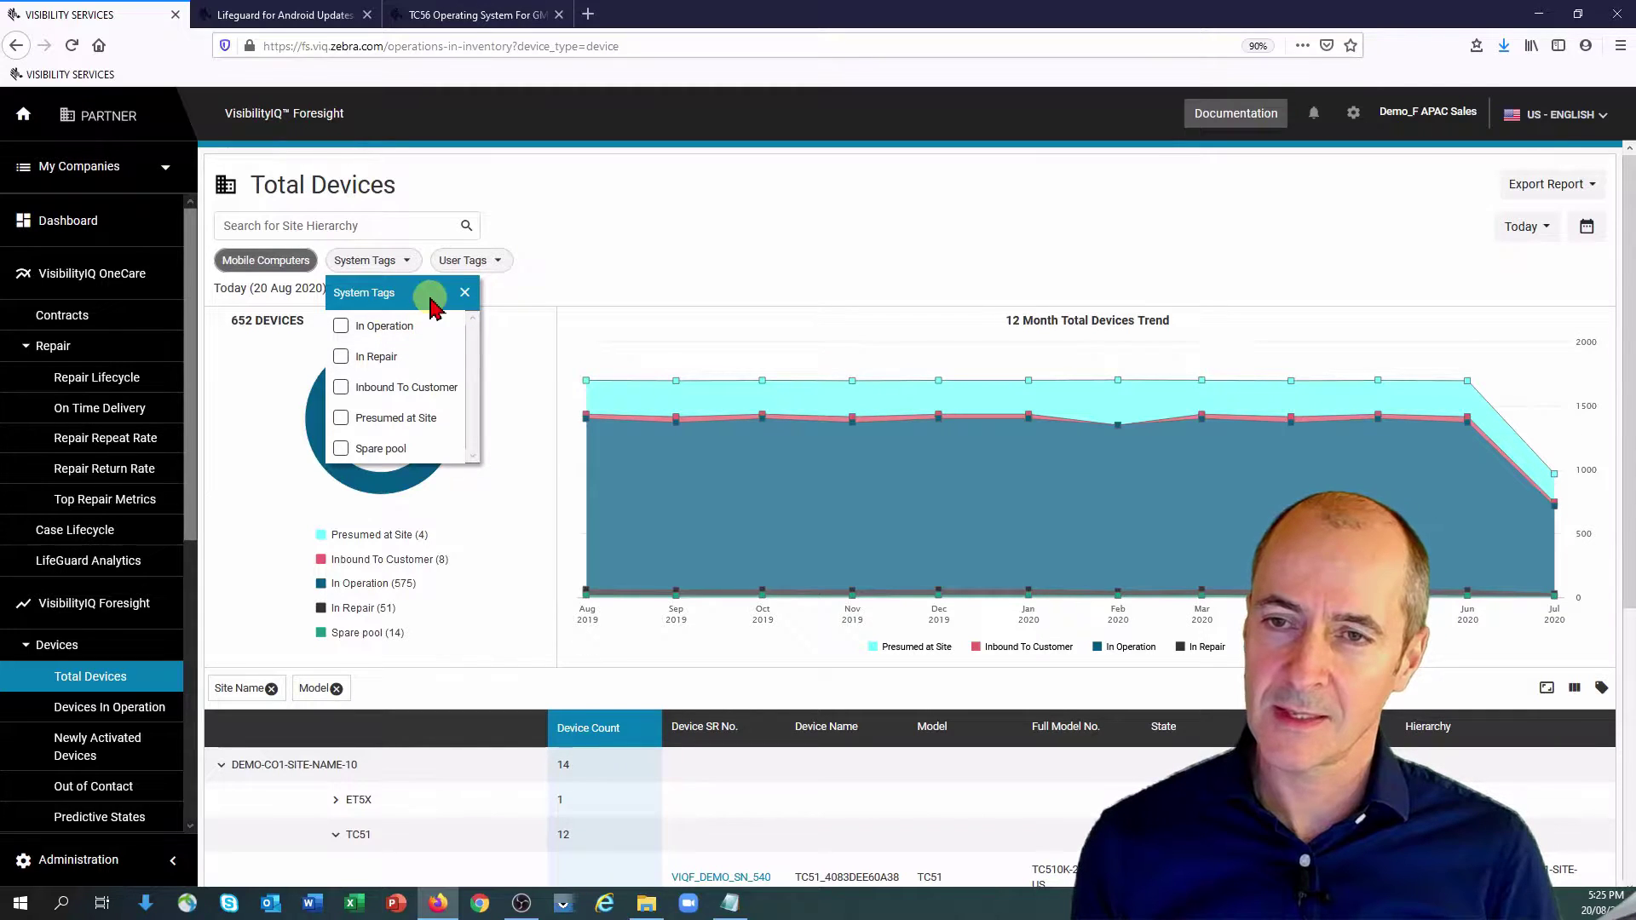
{"action": "left_click", "coordinate": [500, 264]}
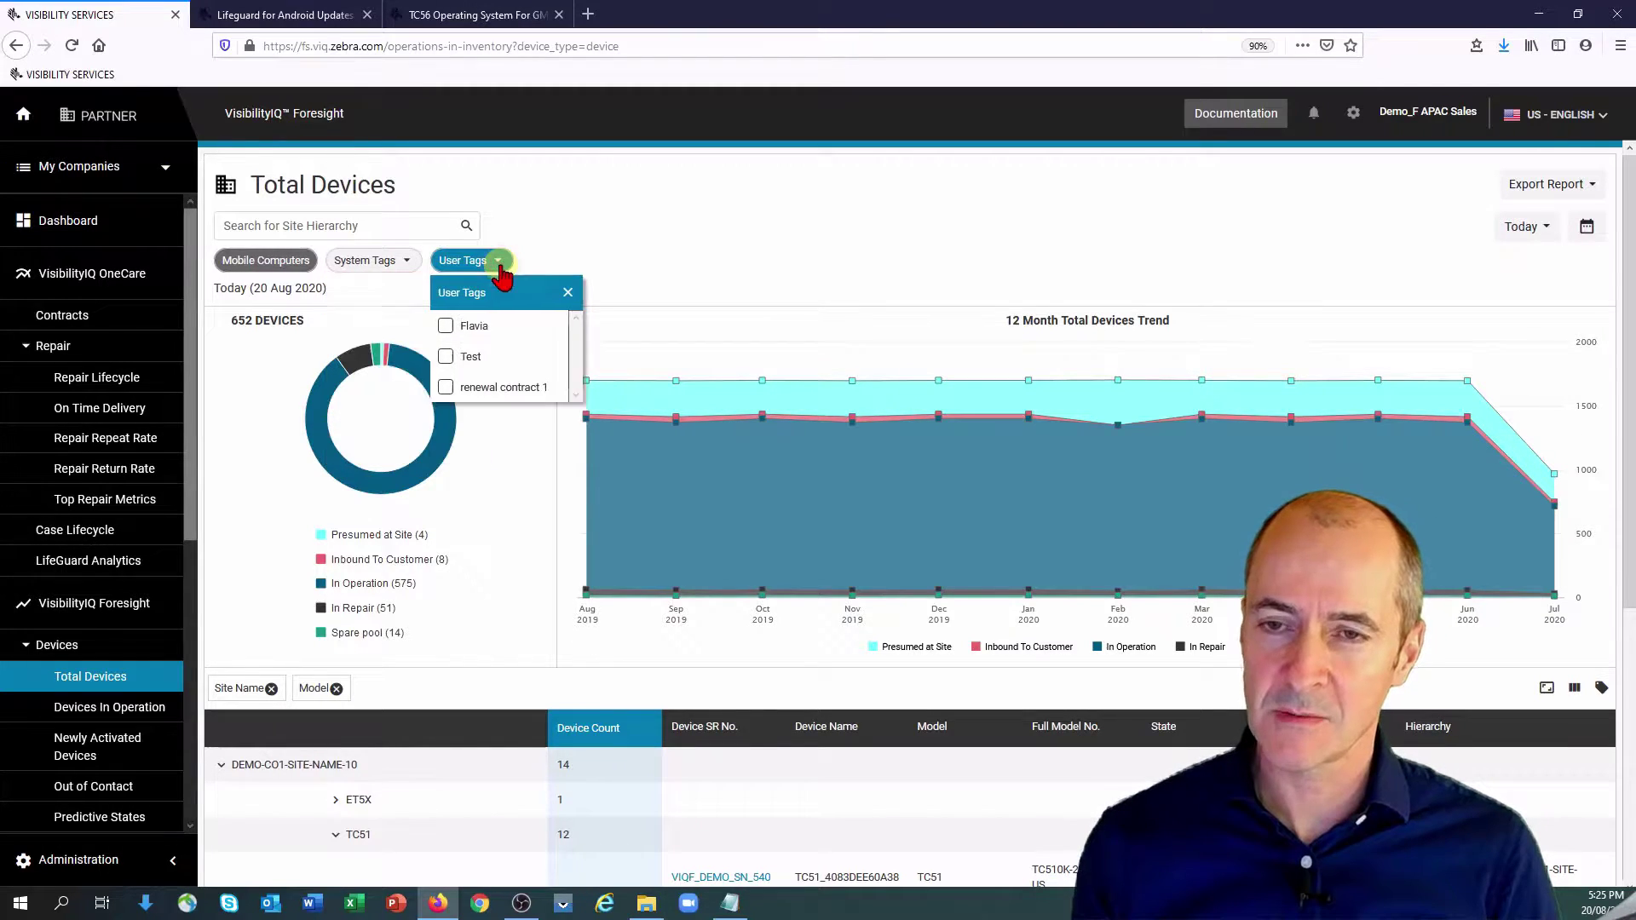
{"action": "left_click", "coordinate": [719, 251]}
- Return to the dashboard and open the Battery Swap Activity report
{"action": "left_click", "coordinate": [38, 224]}
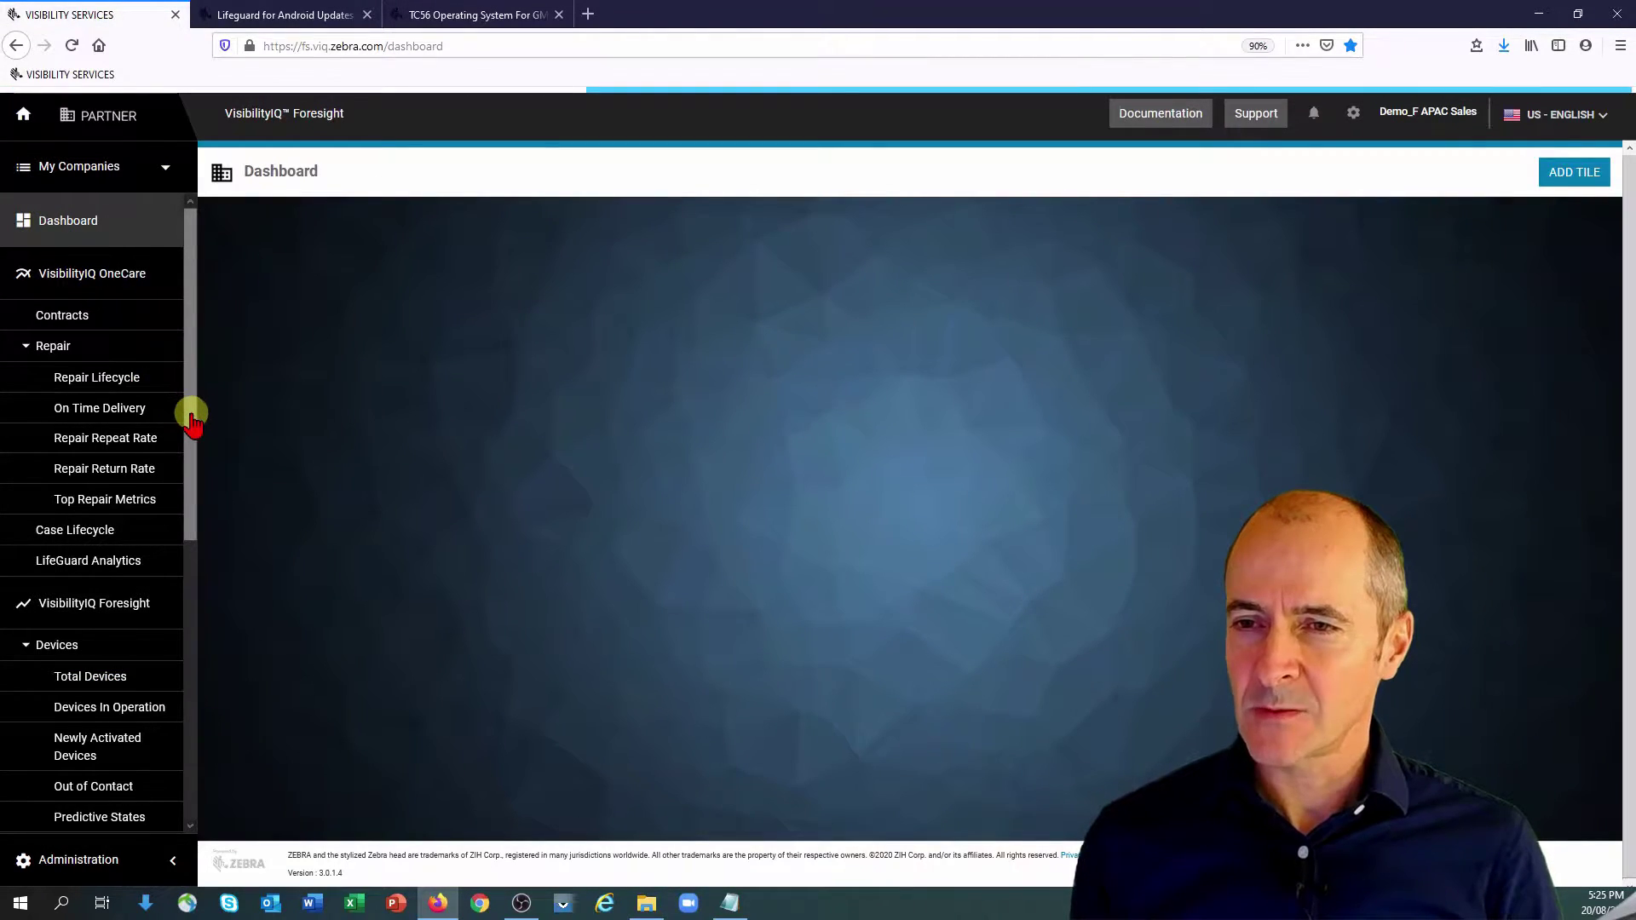
{"action": "scroll", "coordinate": [175, 511], "scroll_direction": "down", "scroll_amount": 3}
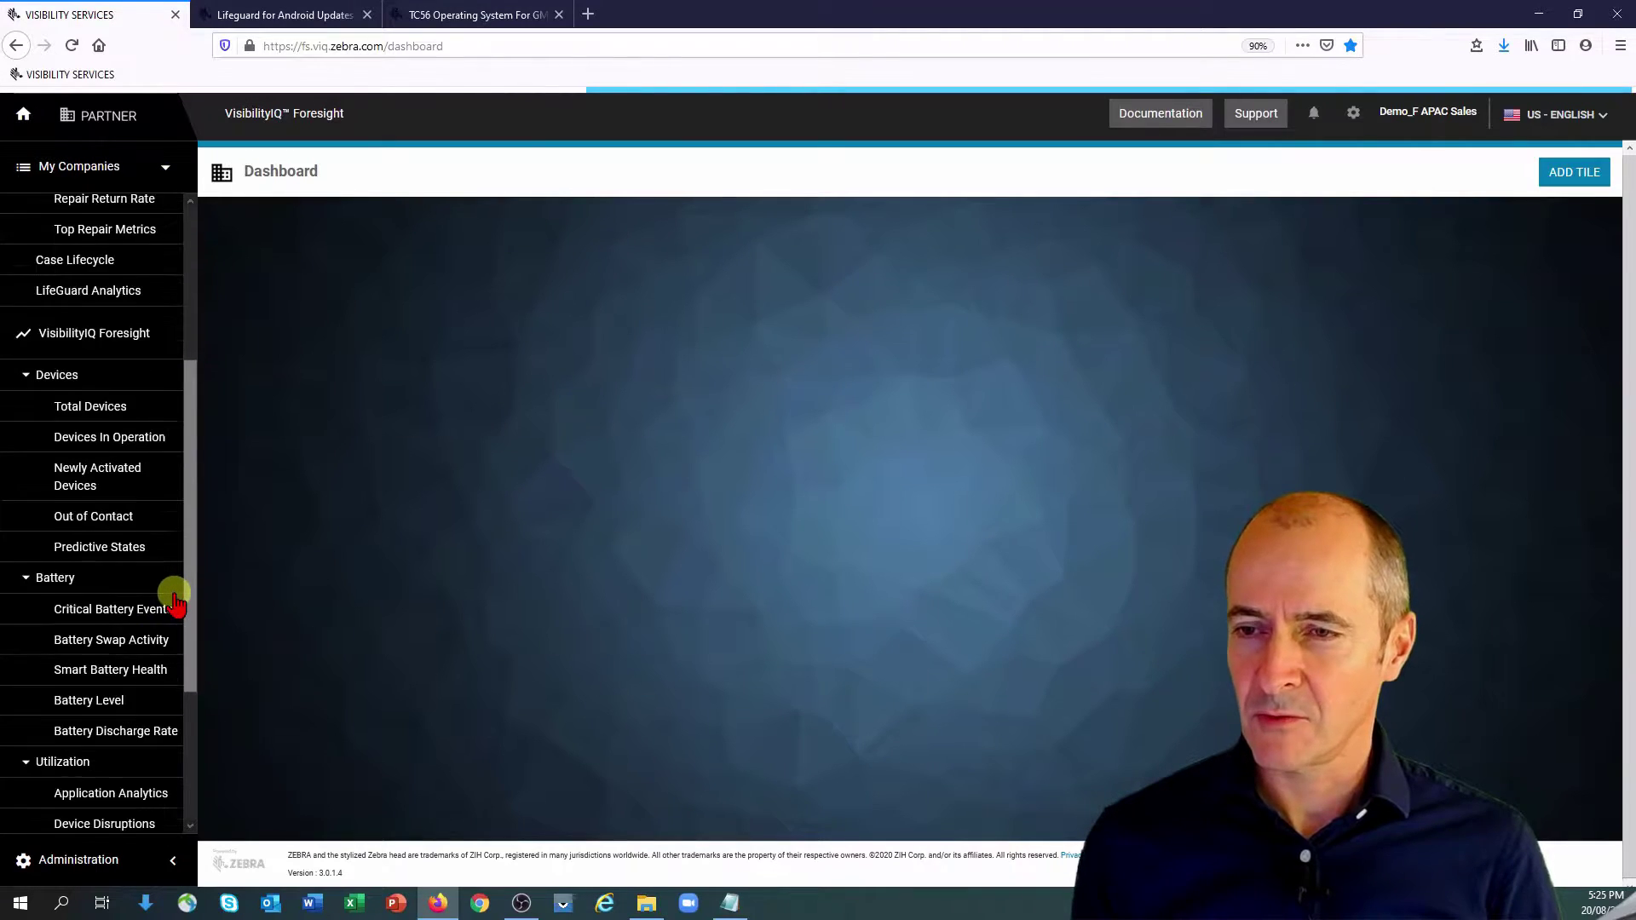
{"action": "scroll", "coordinate": [176, 614], "scroll_direction": "down", "scroll_amount": 2}
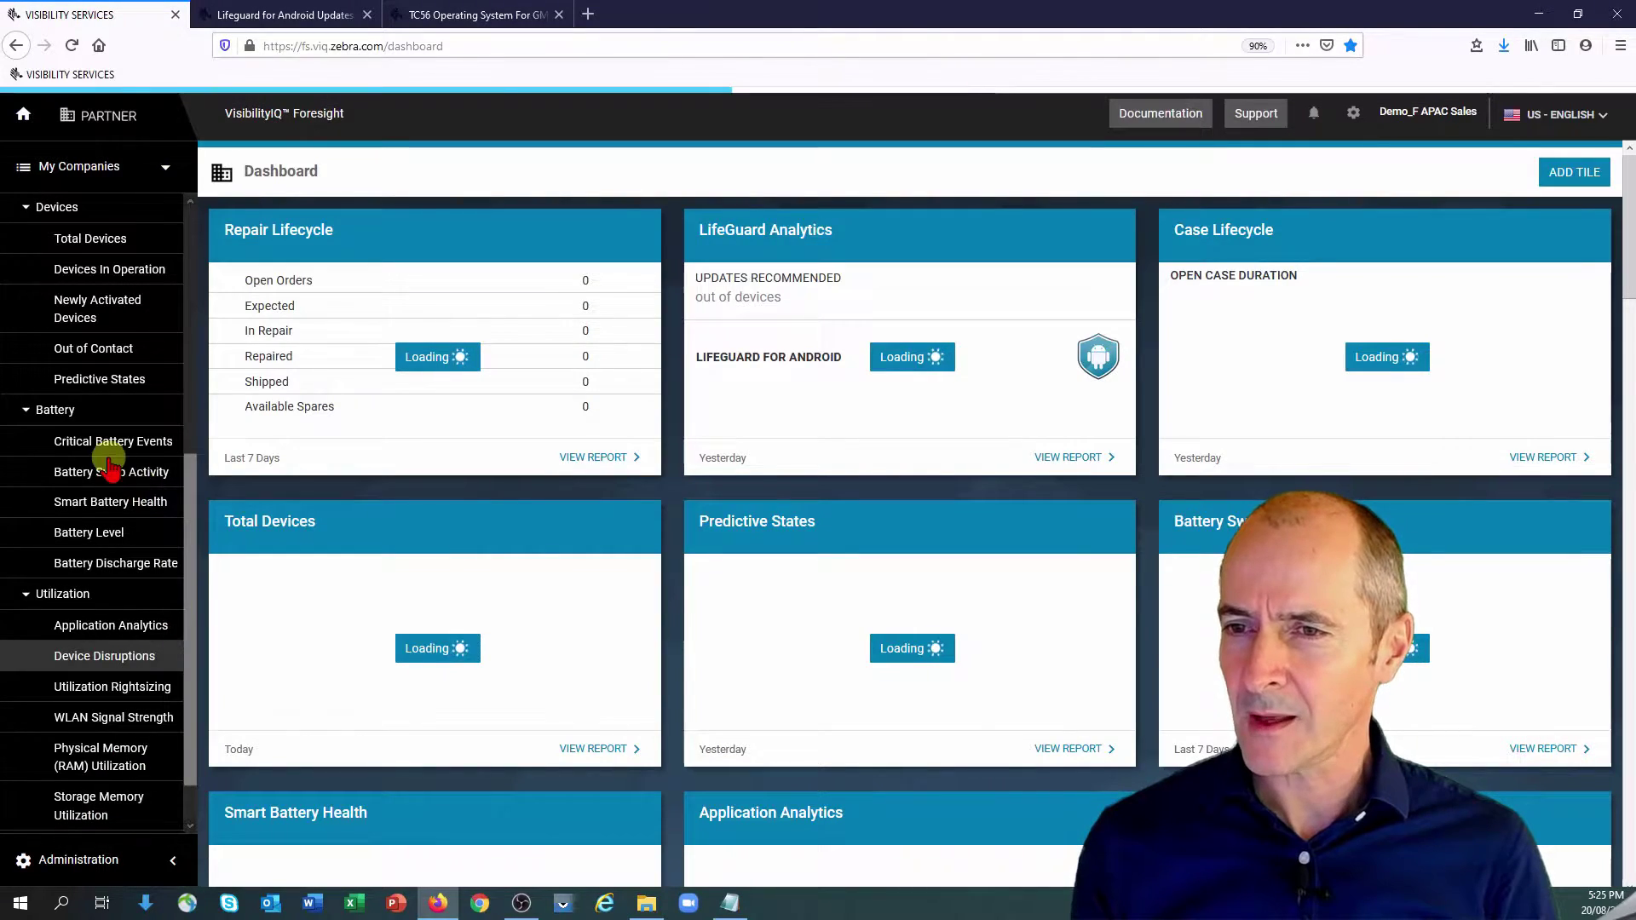
{"action": "left_click", "coordinate": [85, 474]}
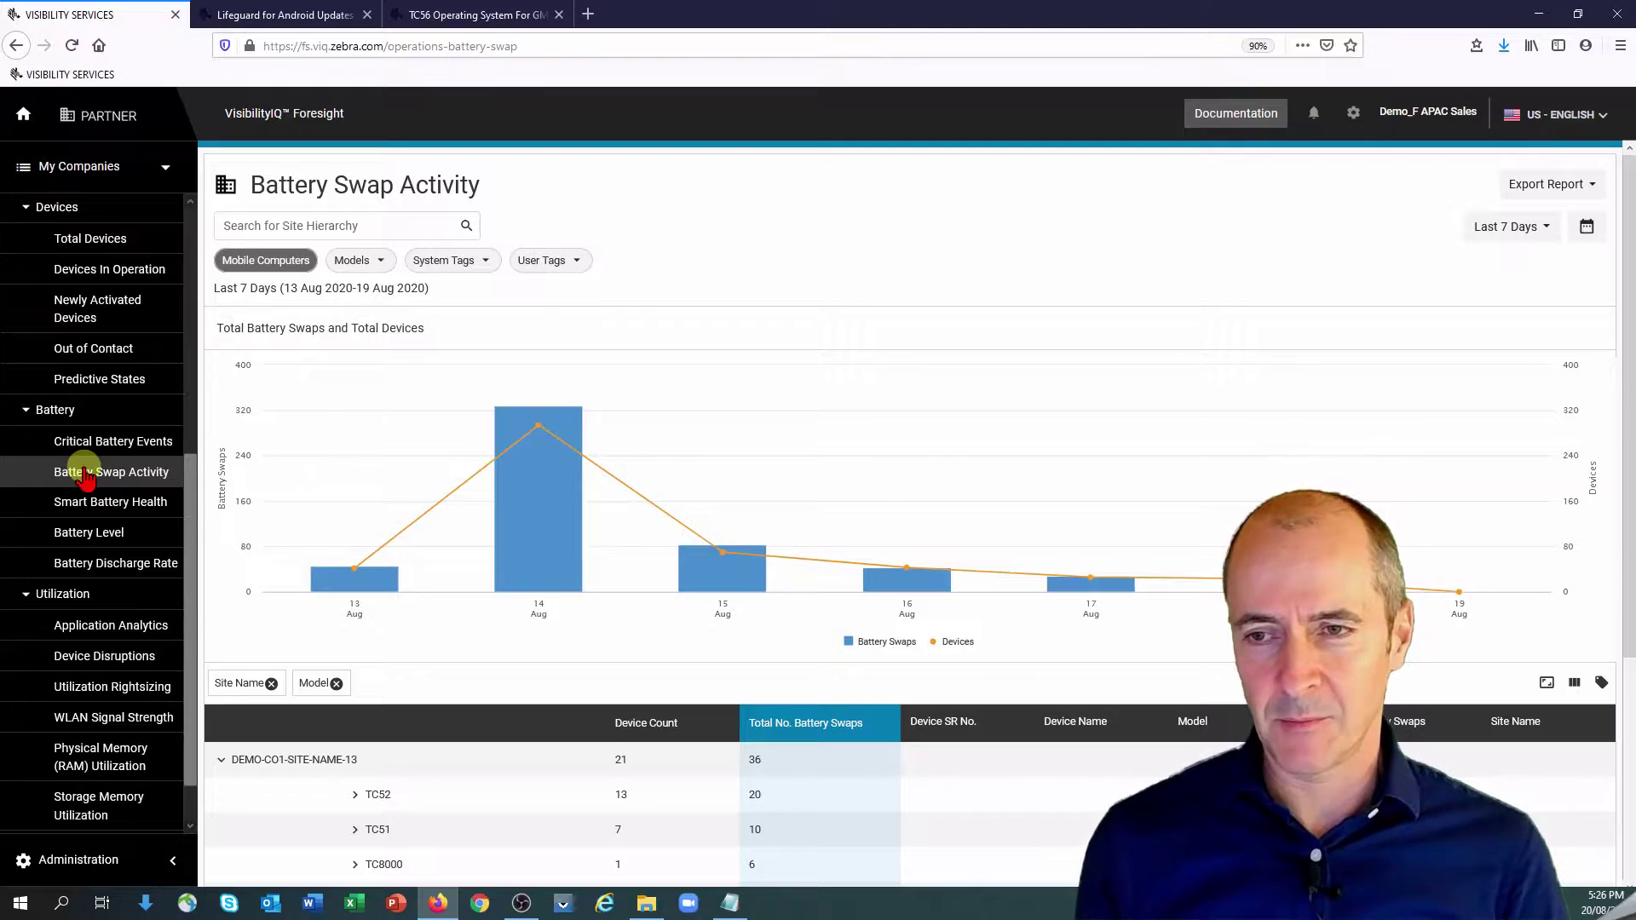
- Inspect the 13 and 14 August values in the battery swap chart and set the report's time range to Last 12 Months
{"action": "mouse_move", "coordinate": [454, 409]}
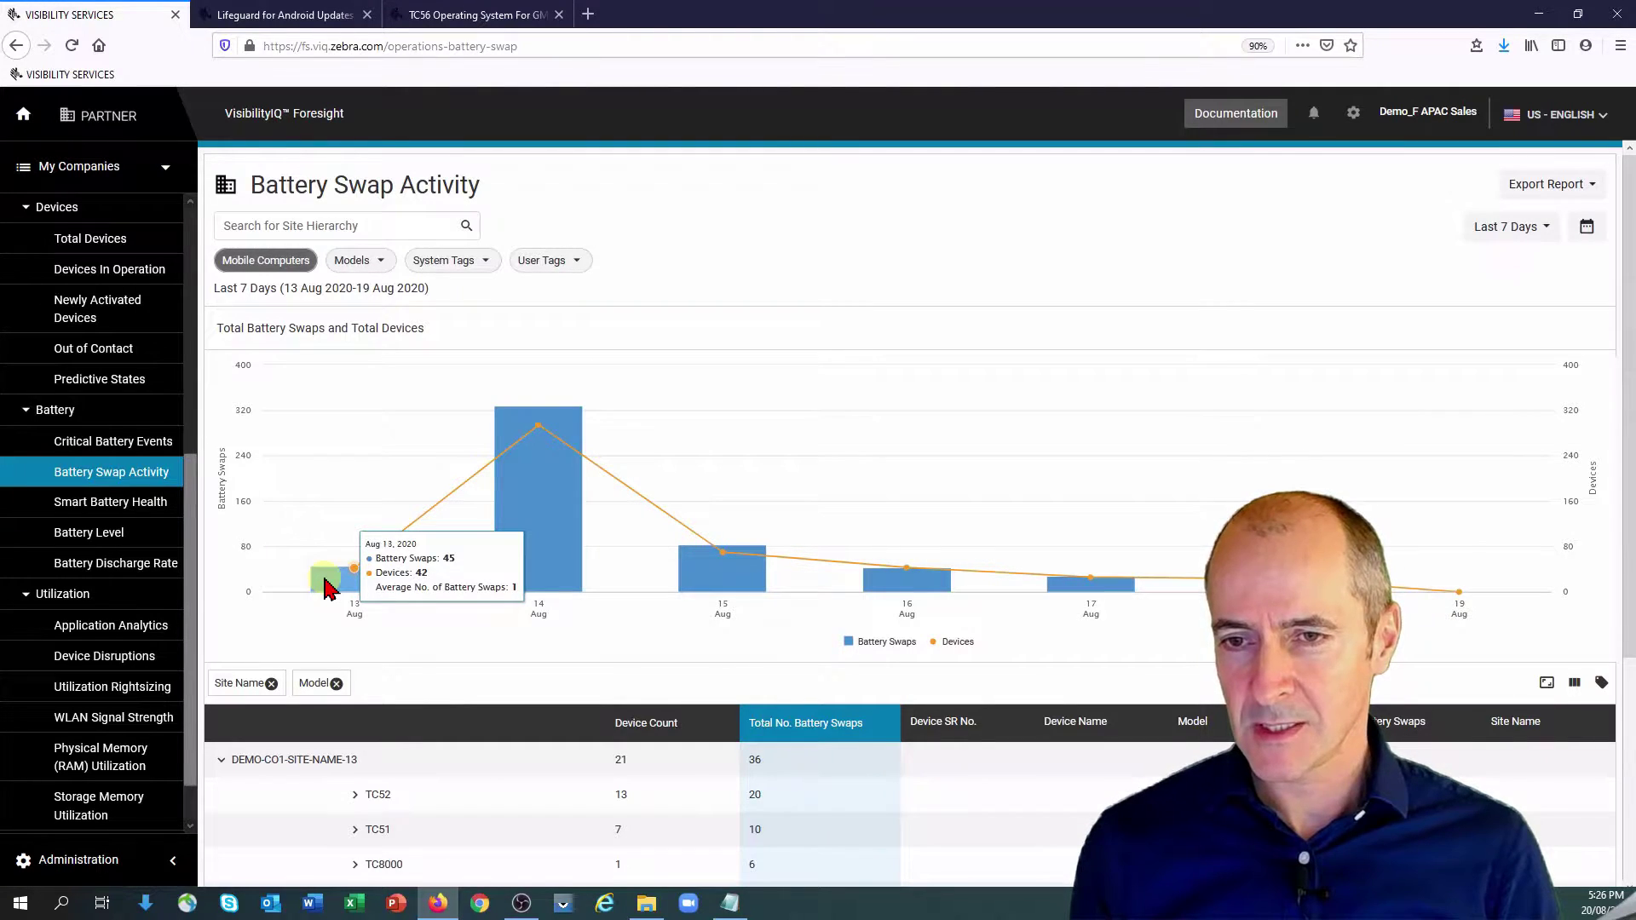
{"action": "mouse_move", "coordinate": [522, 434]}
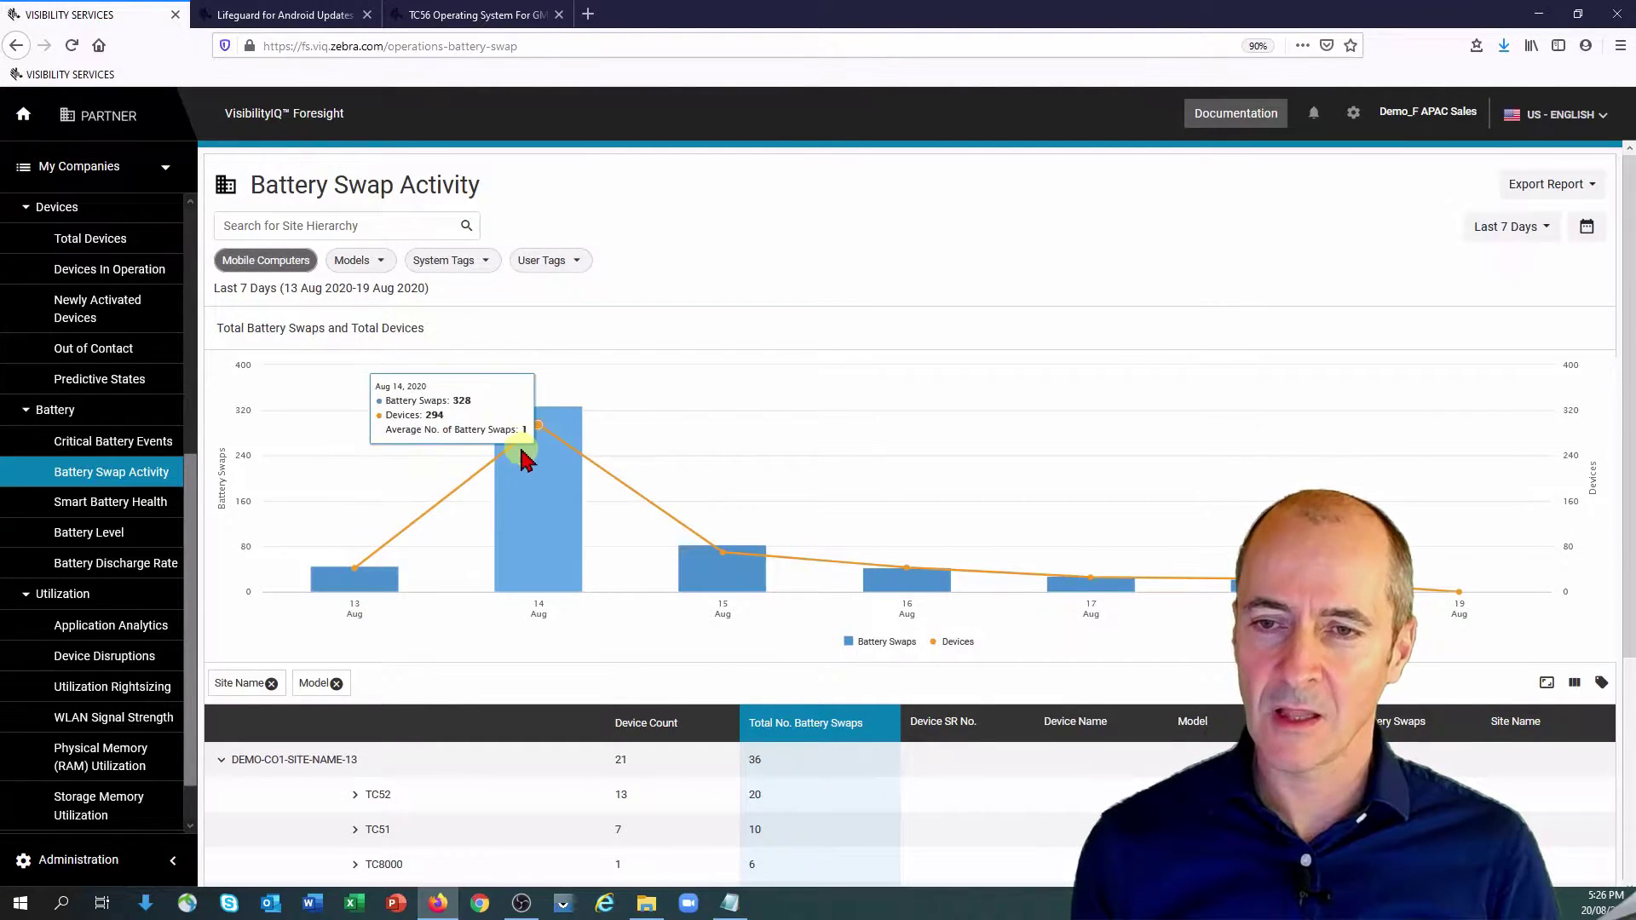
{"action": "mouse_move", "coordinate": [392, 558]}
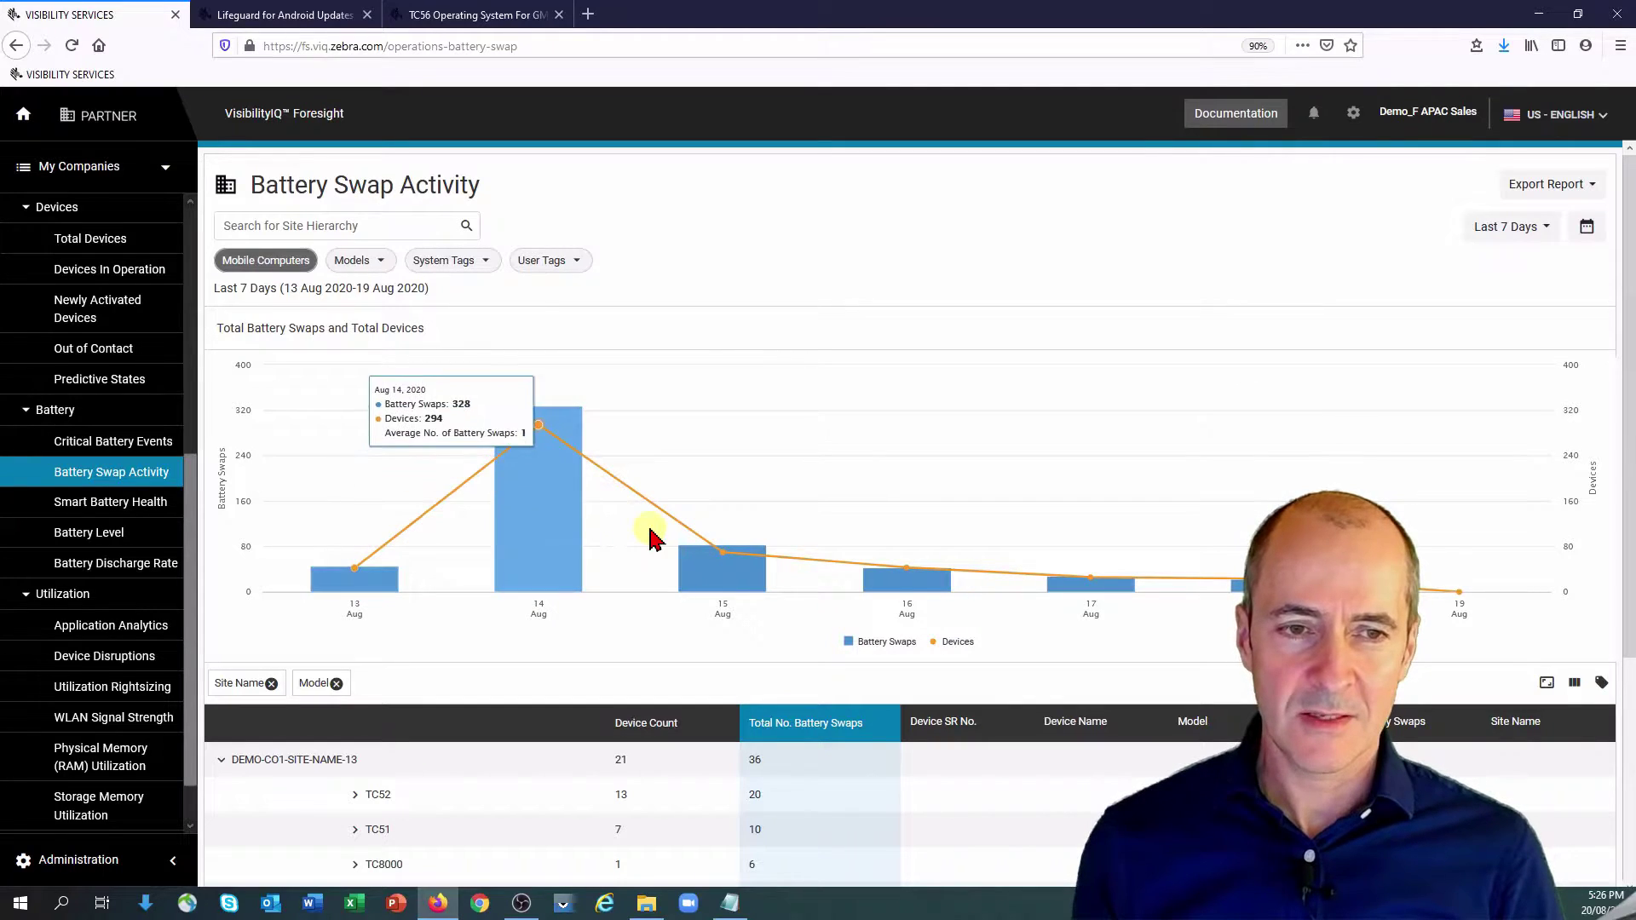
{"action": "left_click", "coordinate": [1547, 229]}
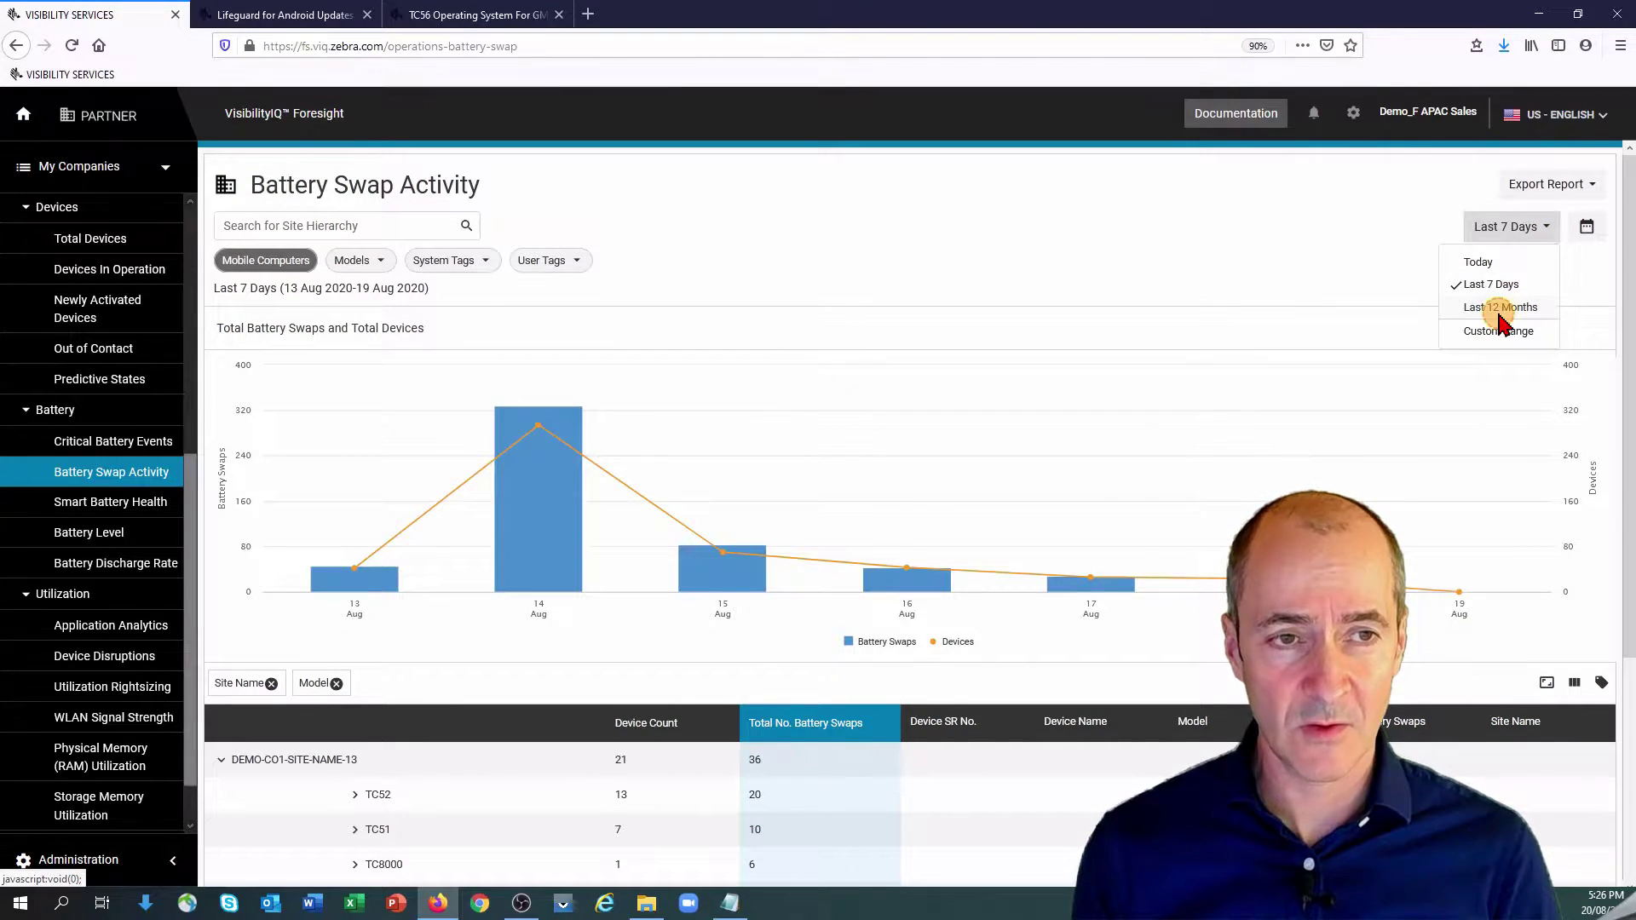
{"action": "left_click", "coordinate": [1500, 312]}
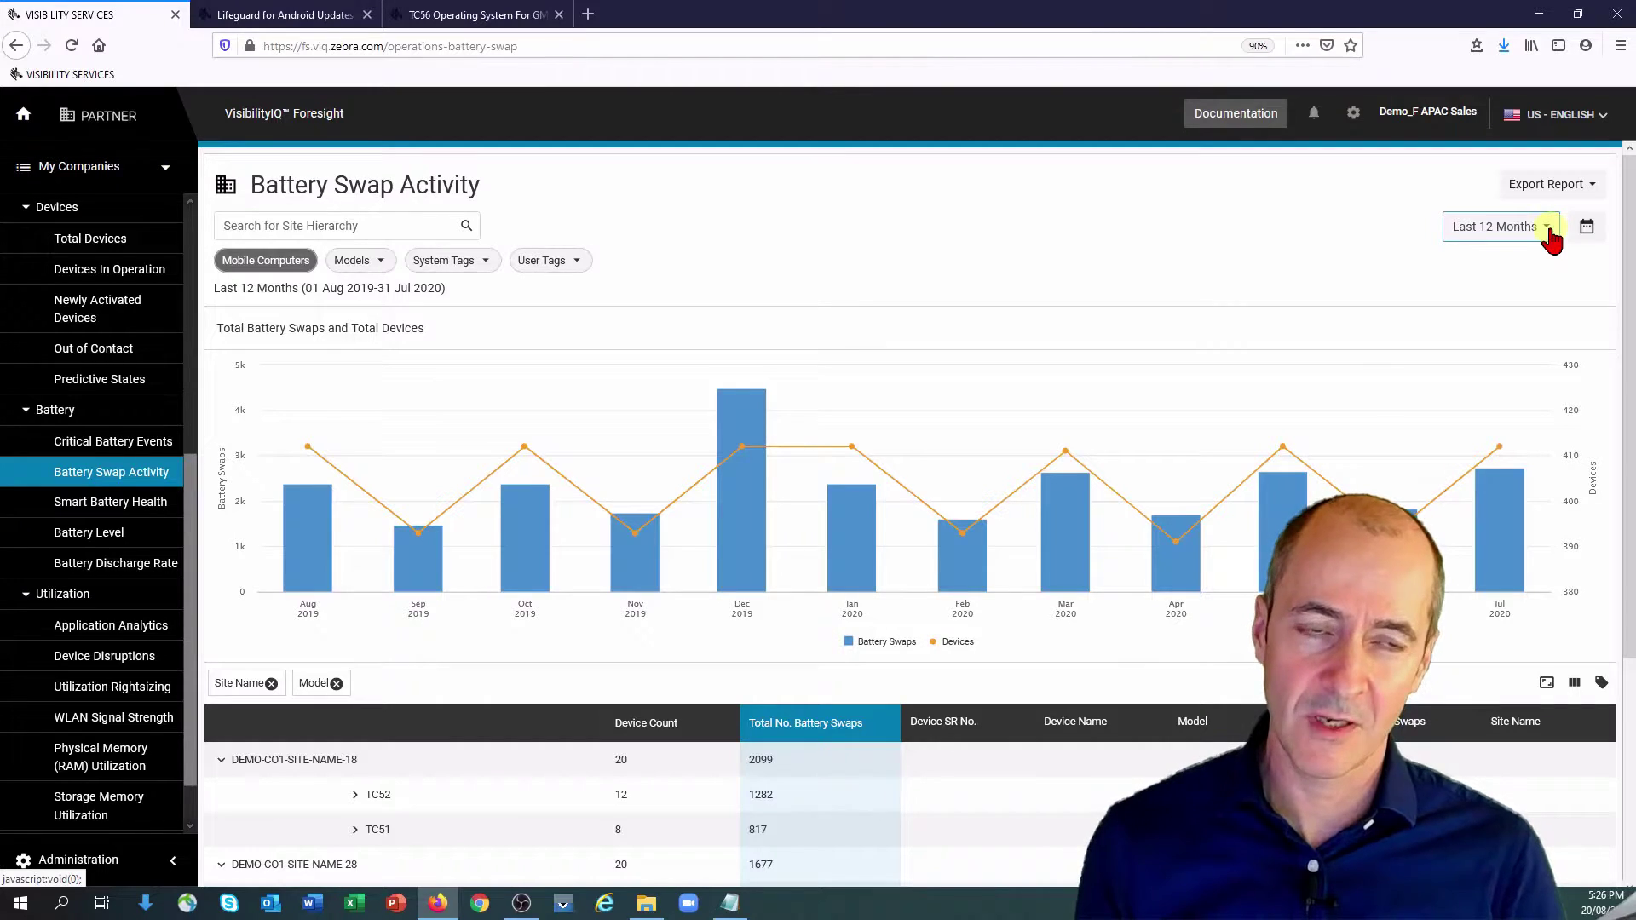
- Check the custom date range calendar and its selectable years, and close it without choosing dates
{"action": "left_click", "coordinate": [1548, 230]}
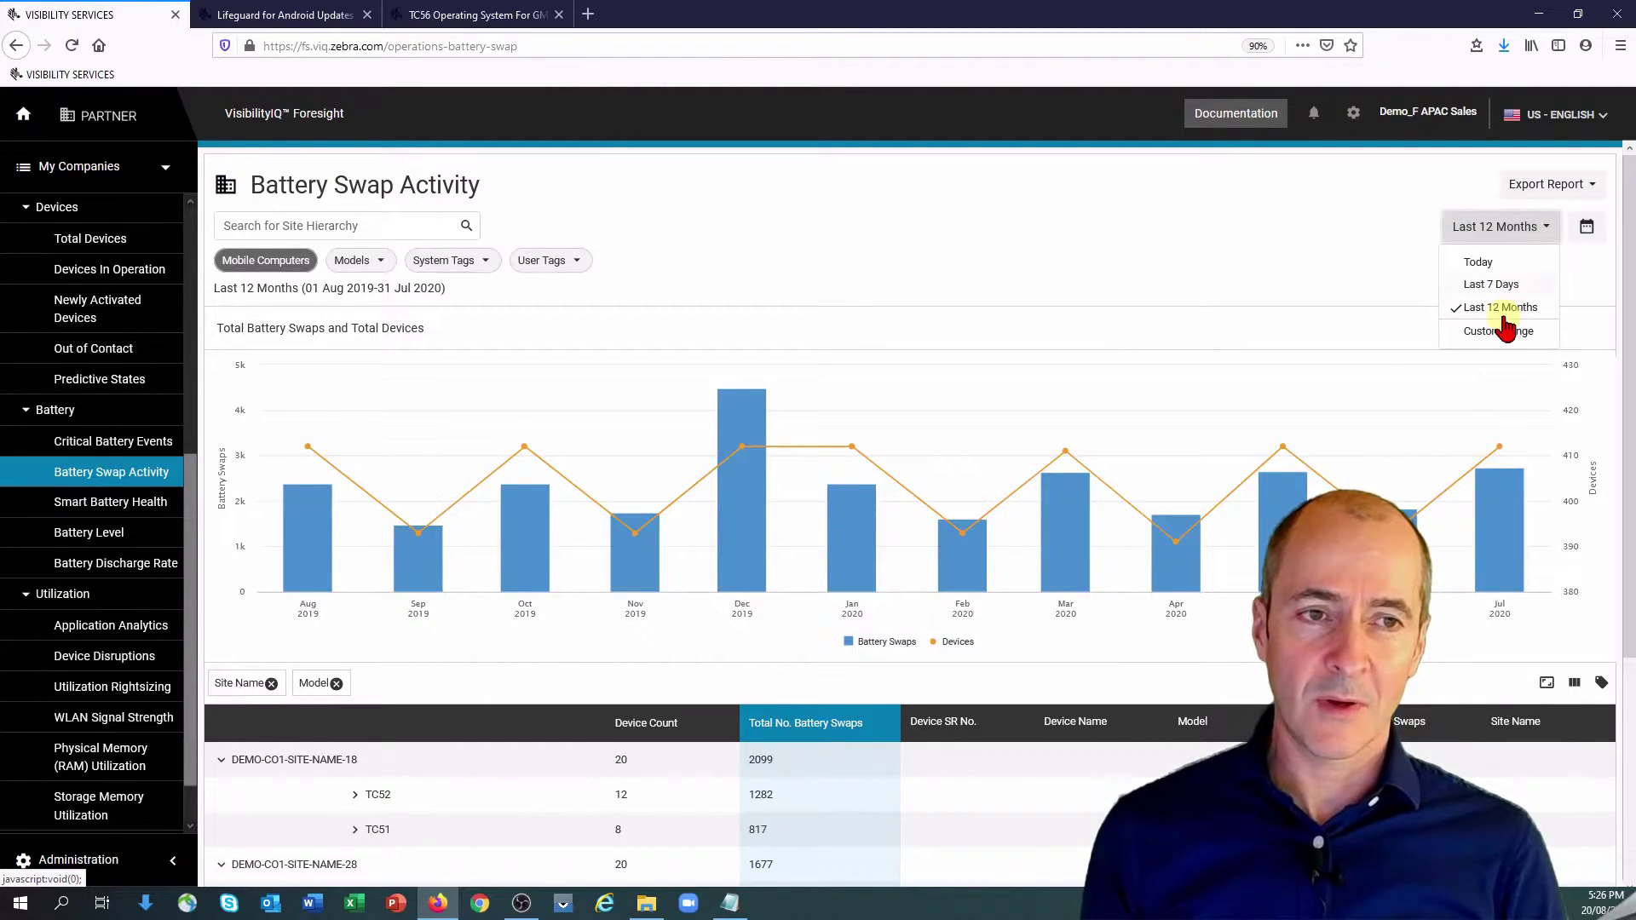
{"action": "left_click", "coordinate": [1498, 333]}
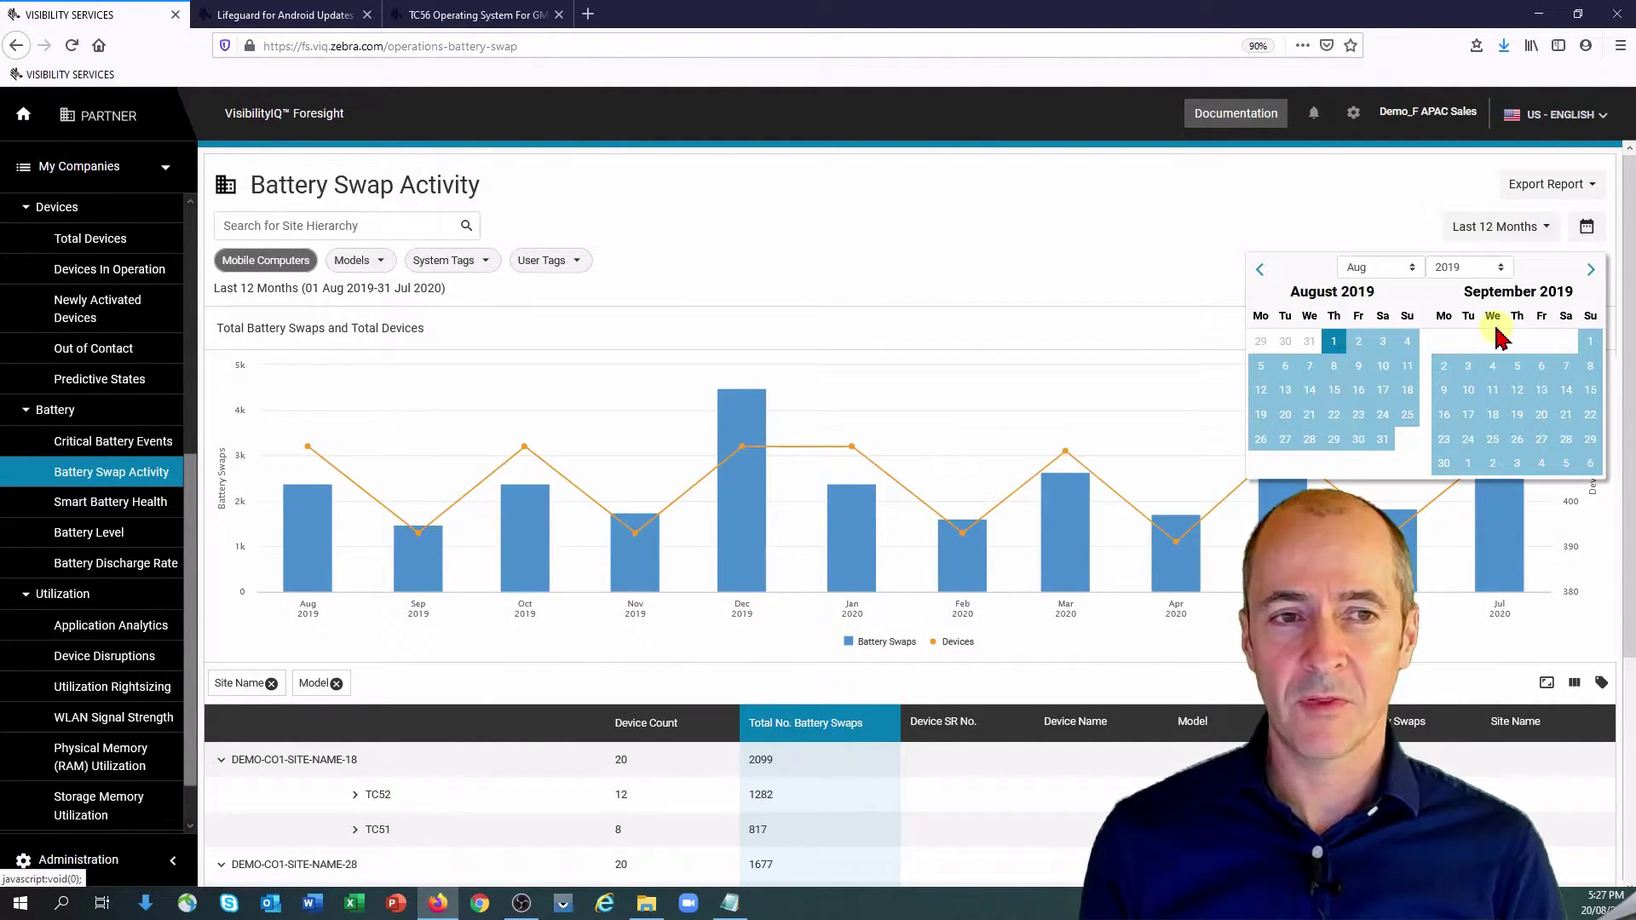
{"action": "left_click", "coordinate": [1502, 267]}
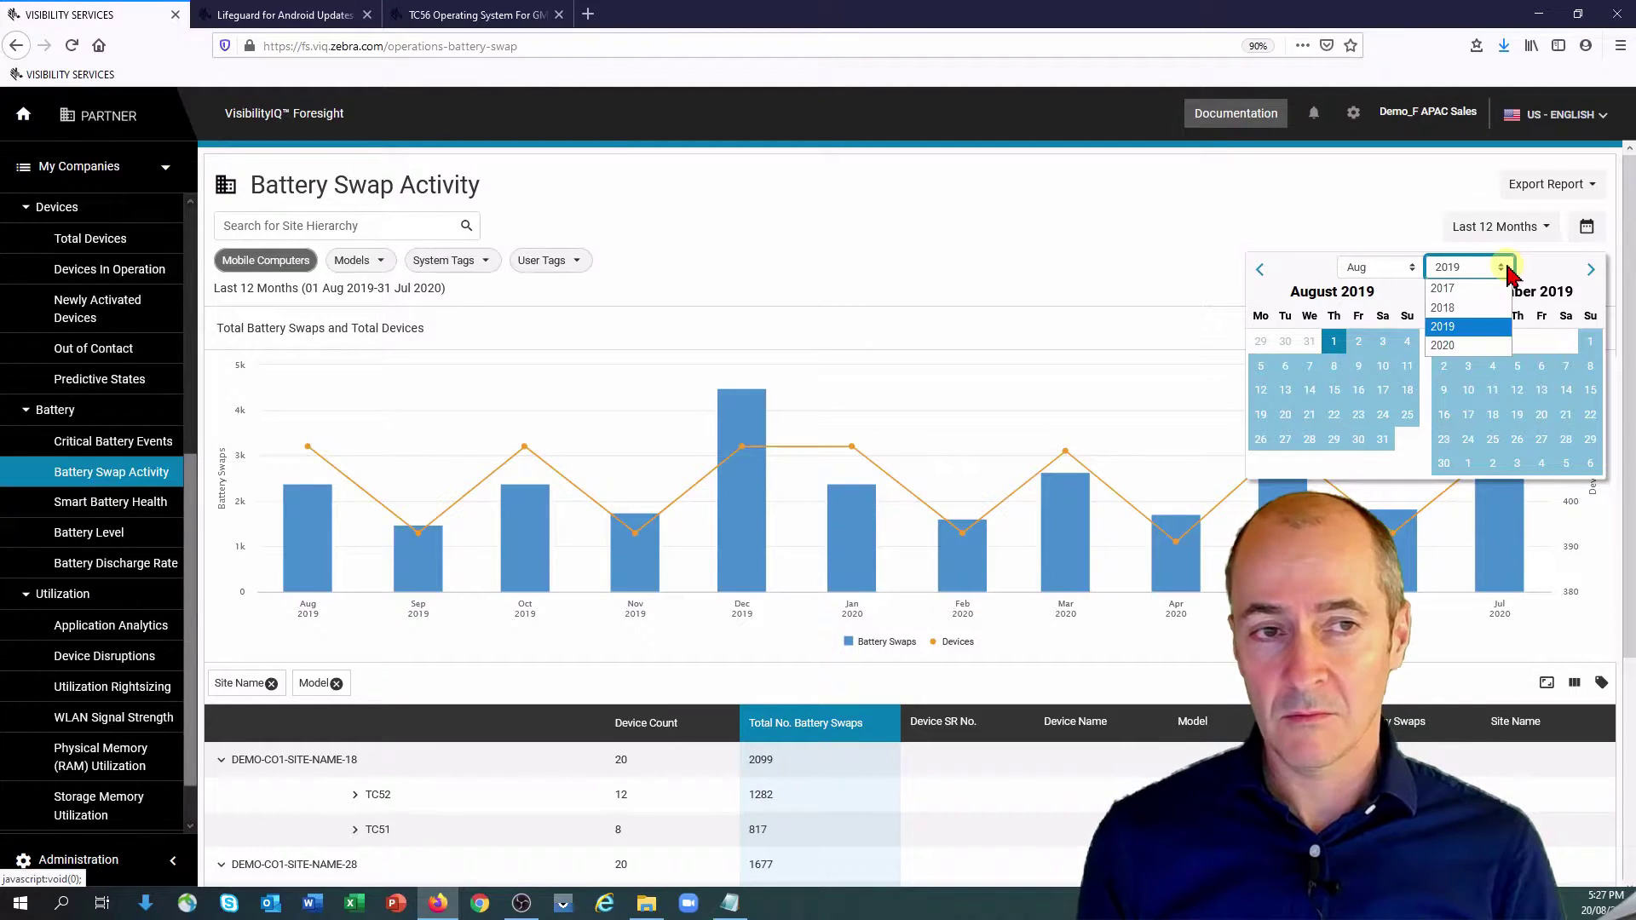
{"action": "left_click", "coordinate": [1416, 210]}
{"action": "left_click", "coordinate": [1417, 209]}
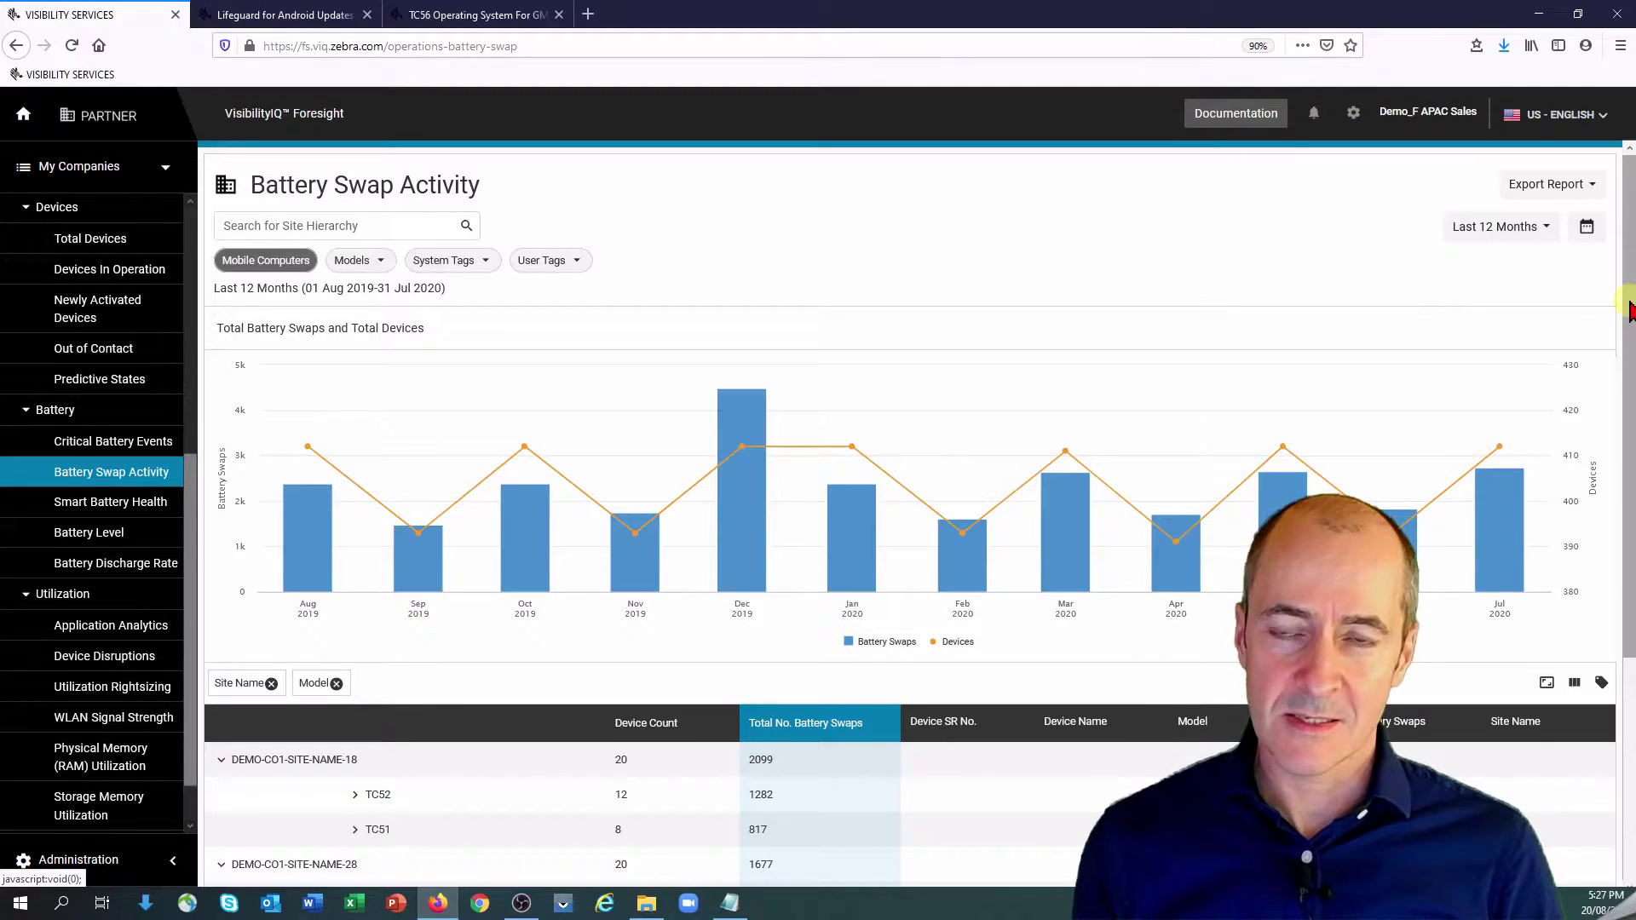
- Examine the battery swap table broken down by site and device model
{"action": "left_click_drag", "start_coordinate": [1628, 311], "coordinate": [1609, 284]}
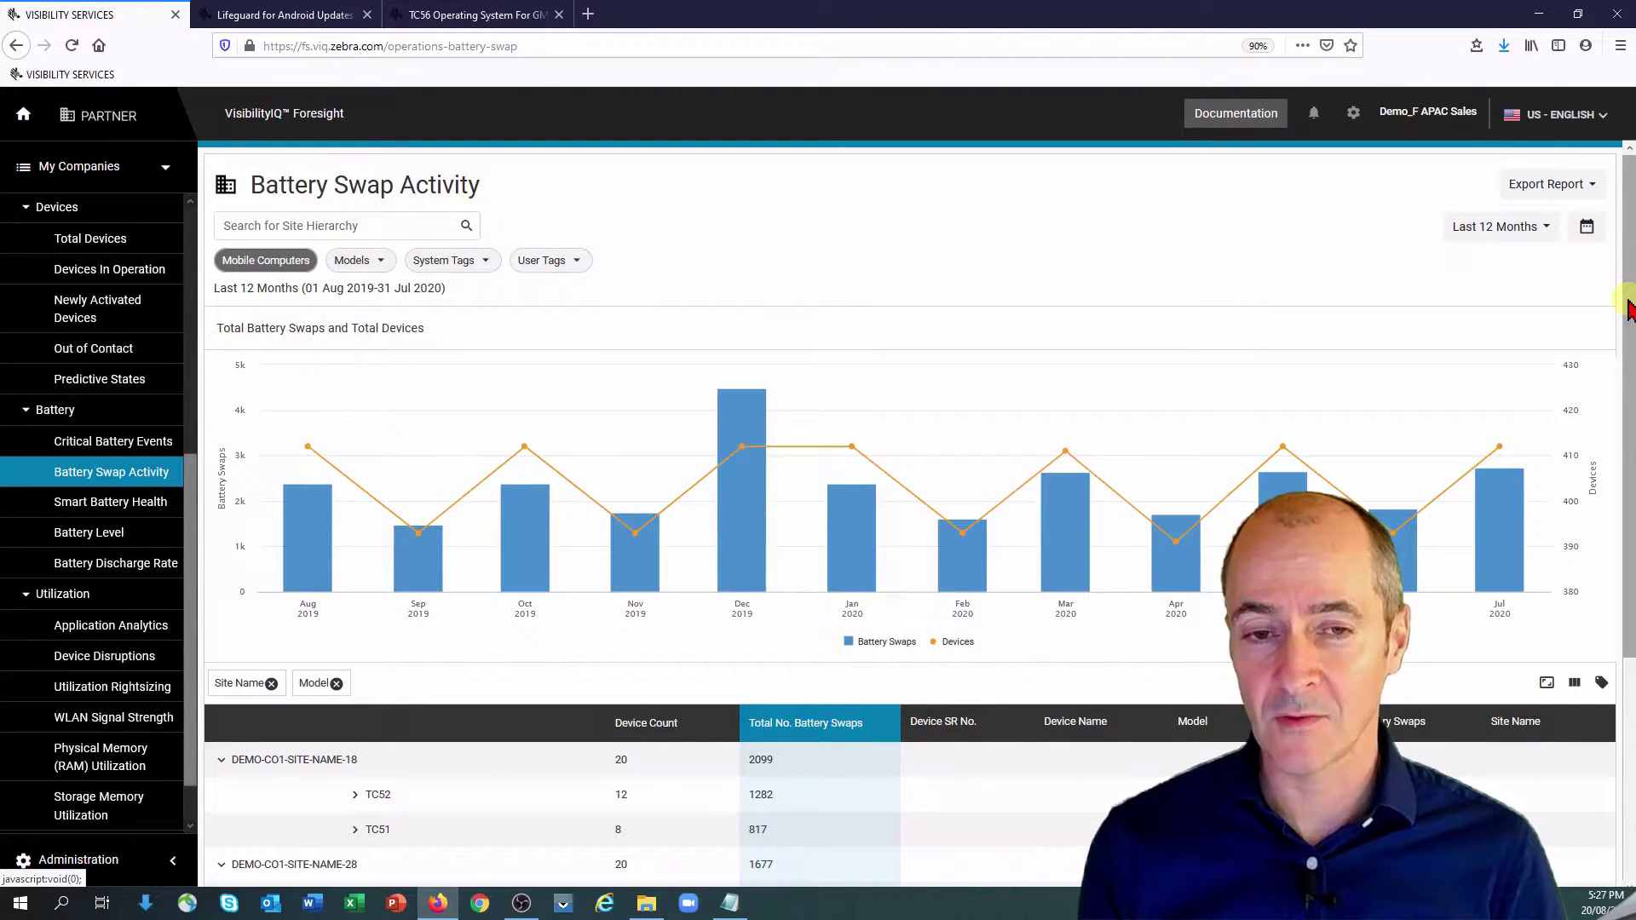
{"action": "left_click", "coordinate": [1627, 307]}
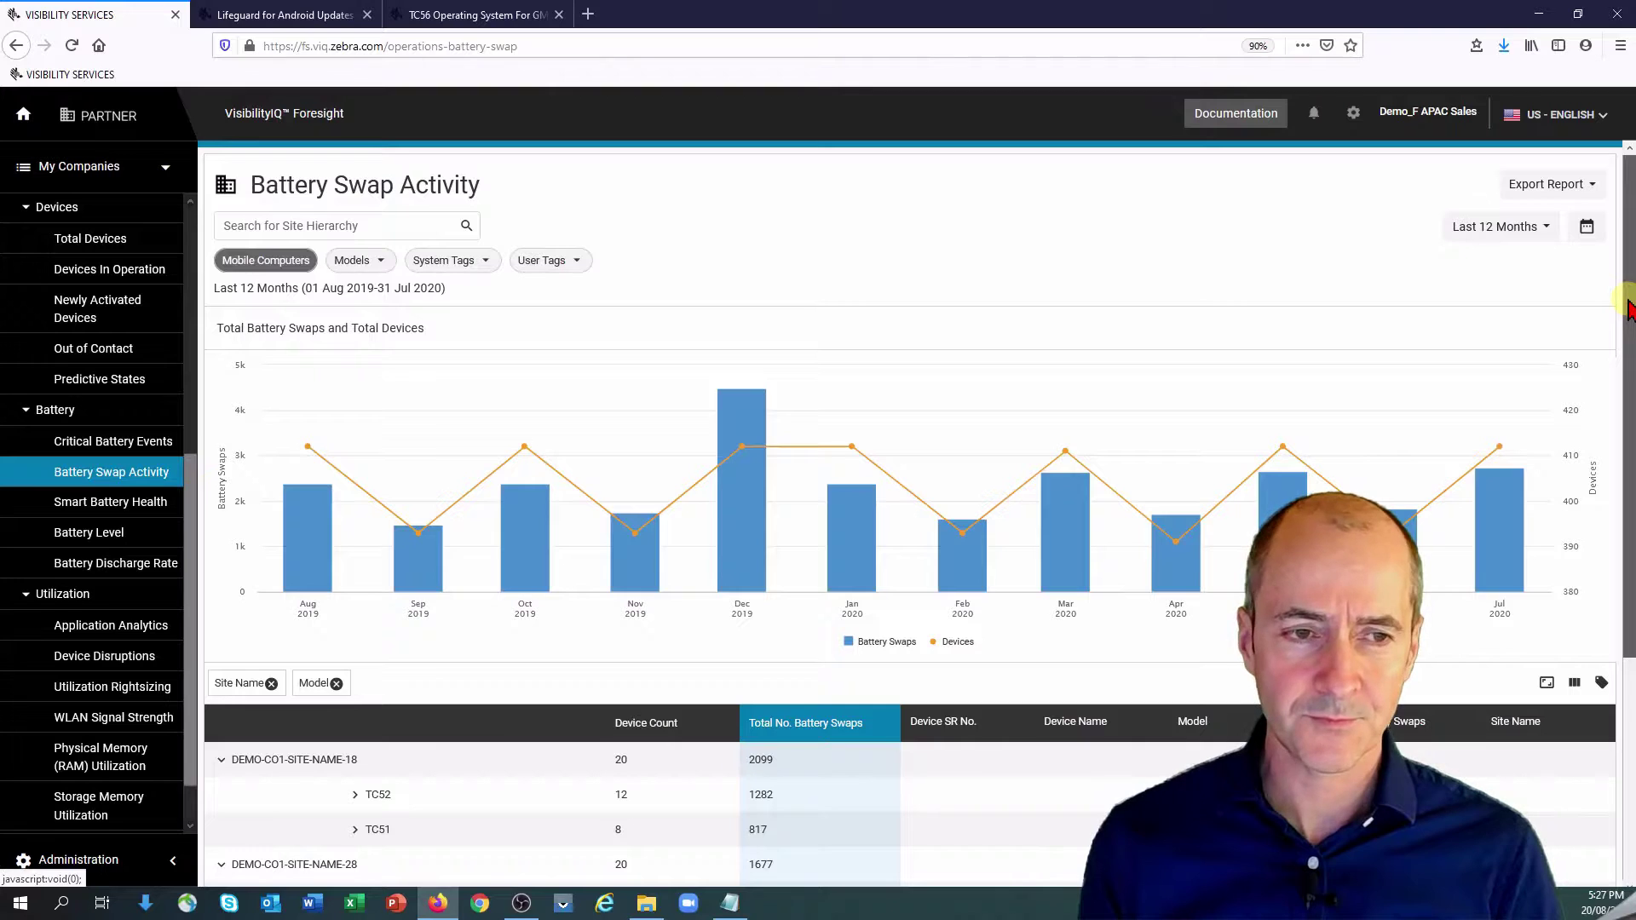
{"action": "left_click_drag", "start_coordinate": [1628, 307], "coordinate": [1628, 609]}
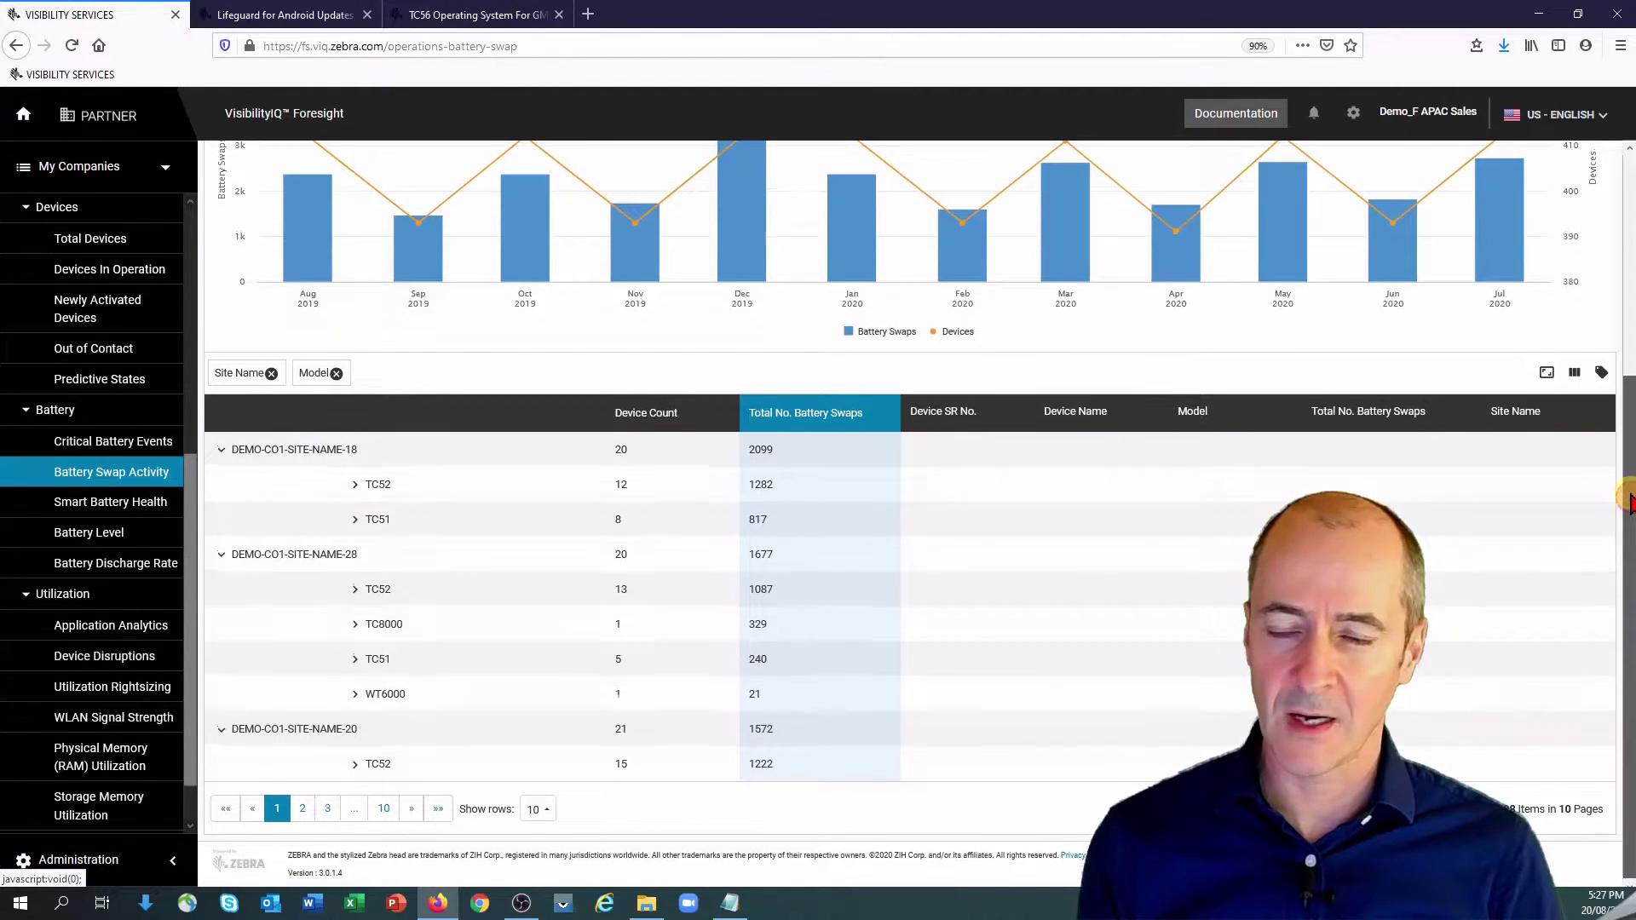
- Open the Application Analytics report in the Utilization group
{"action": "left_click", "coordinate": [830, 418]}
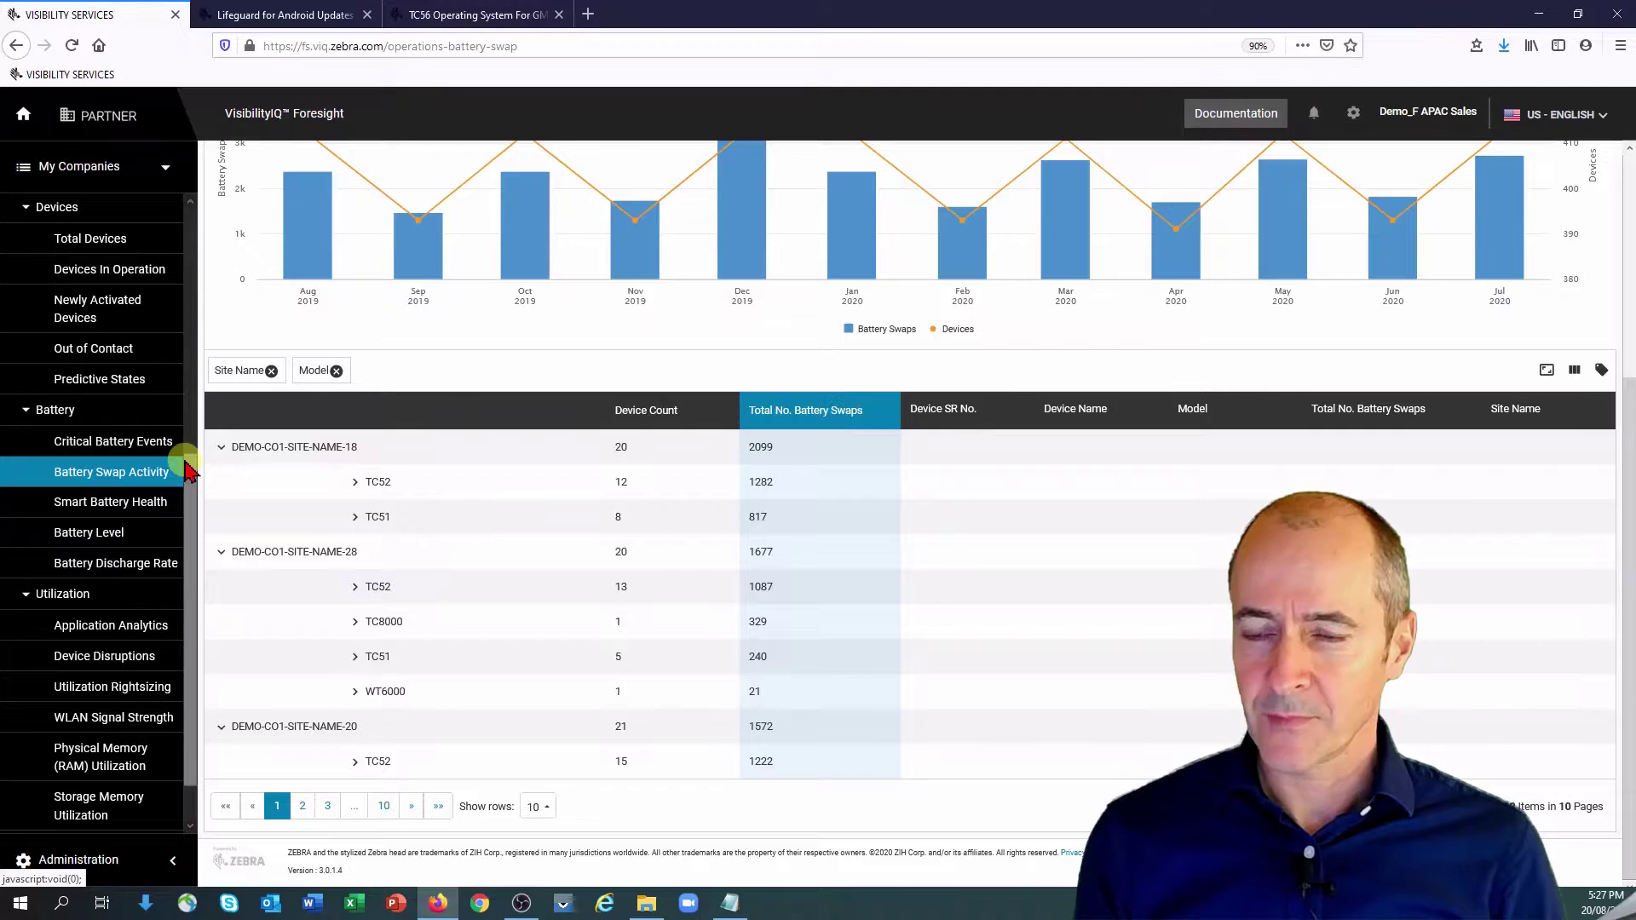
{"action": "left_click", "coordinate": [192, 688]}
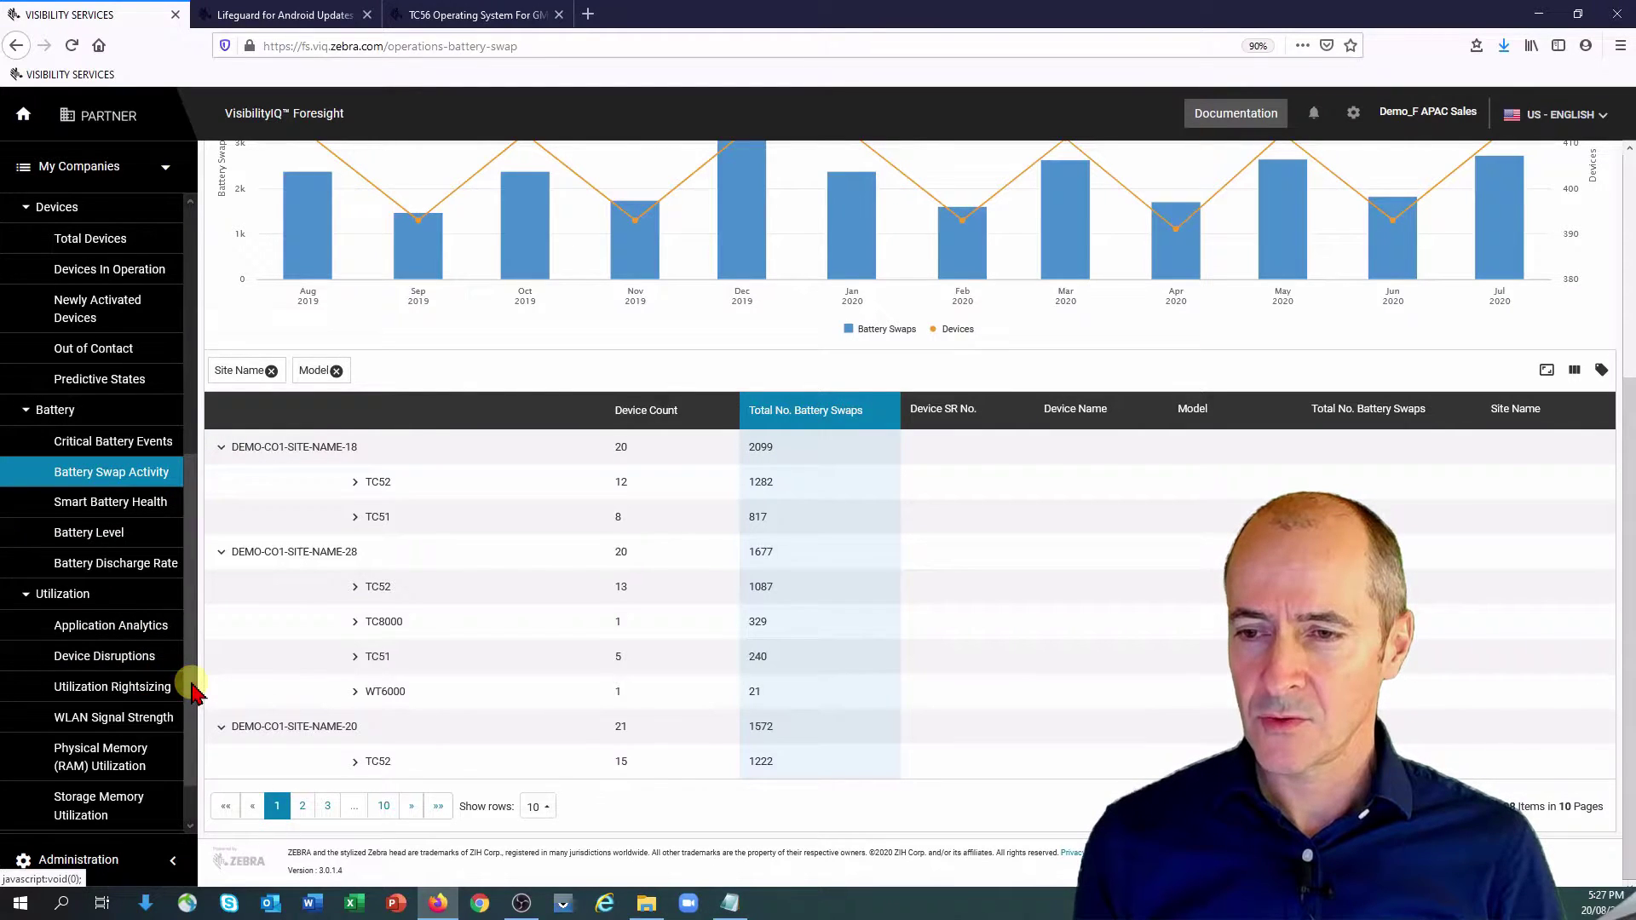
{"action": "scroll", "coordinate": [190, 690], "scroll_direction": "down", "scroll_amount": 1}
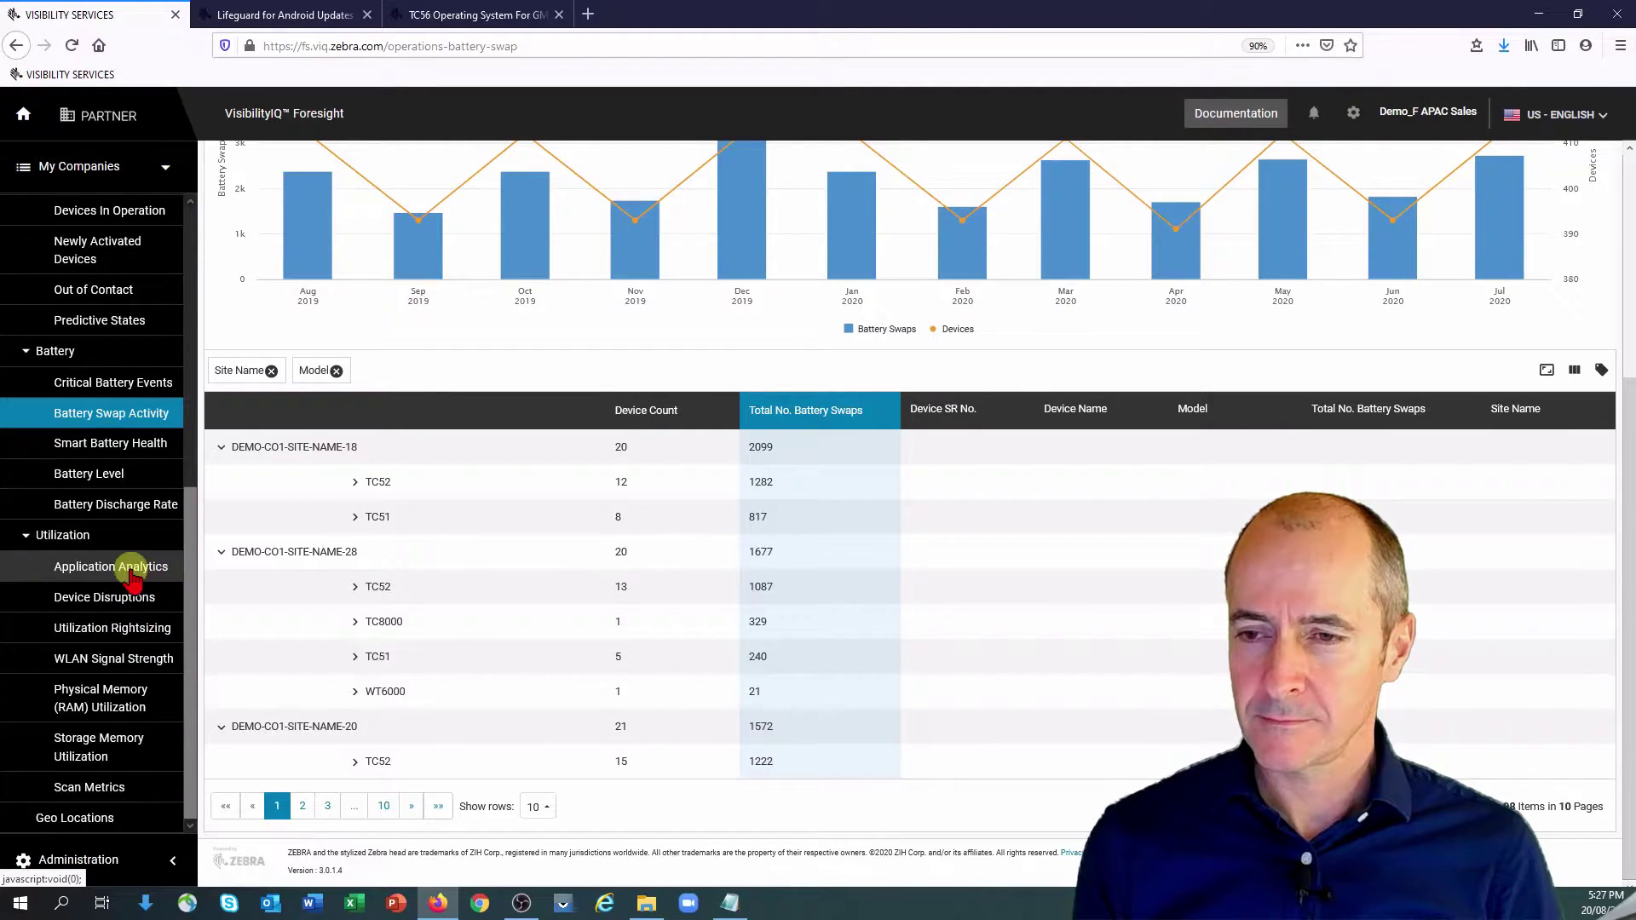
{"action": "left_click", "coordinate": [88, 562]}
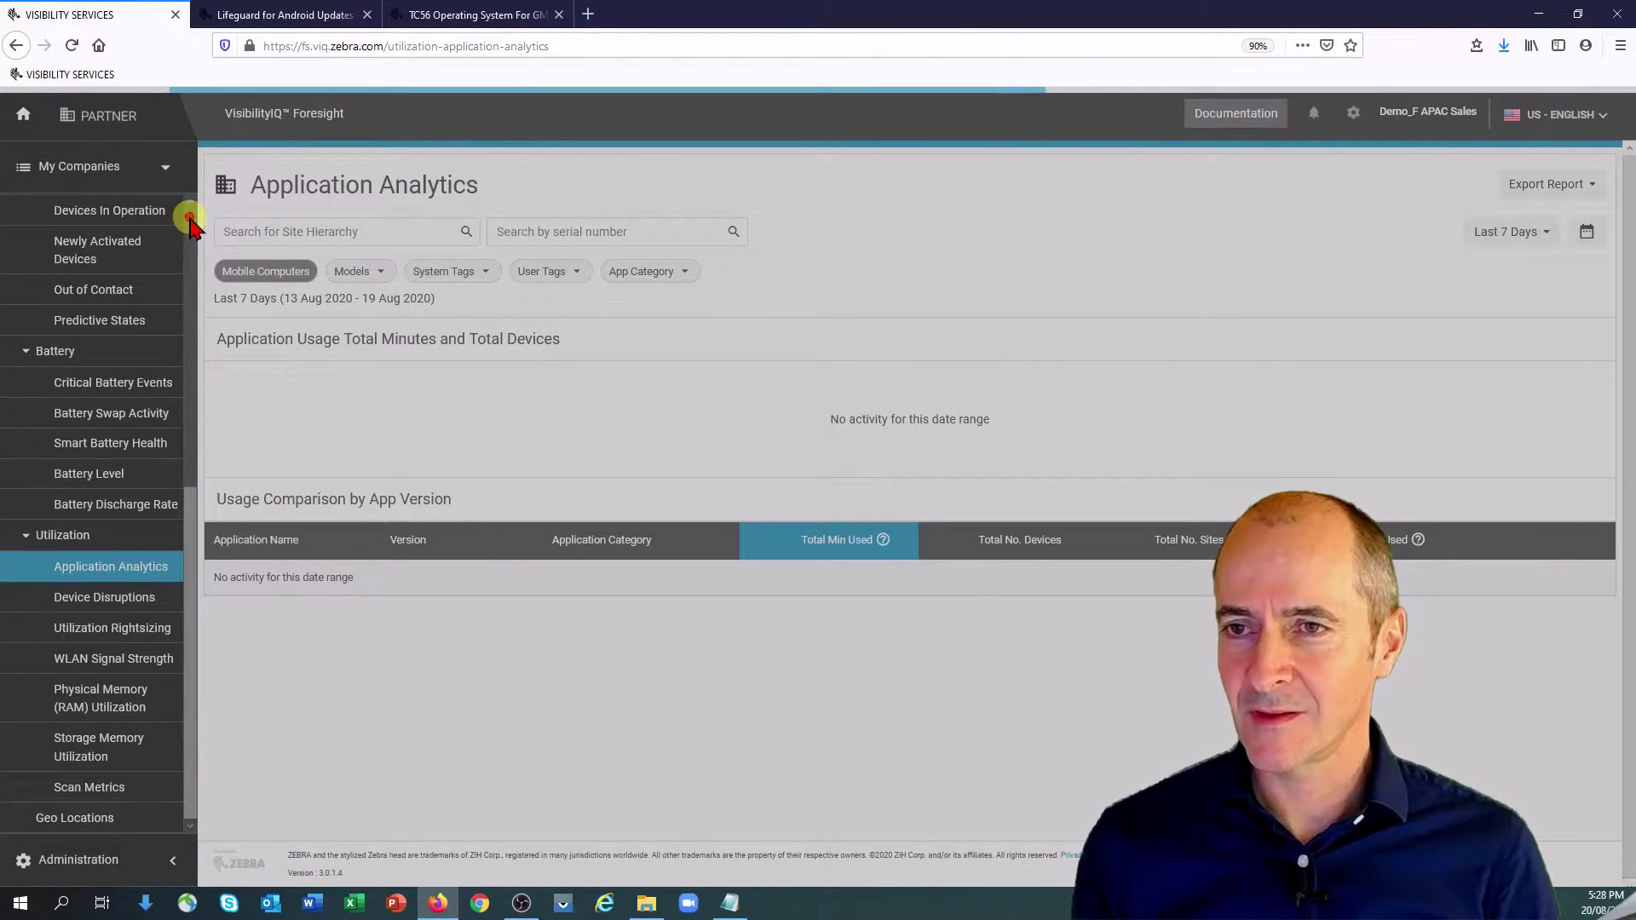
- Return to the dashboard and inspect the GolfRival and Camera values in the Application Analytics tile
{"action": "scroll", "coordinate": [182, 525], "scroll_direction": "up", "scroll_amount": 5}
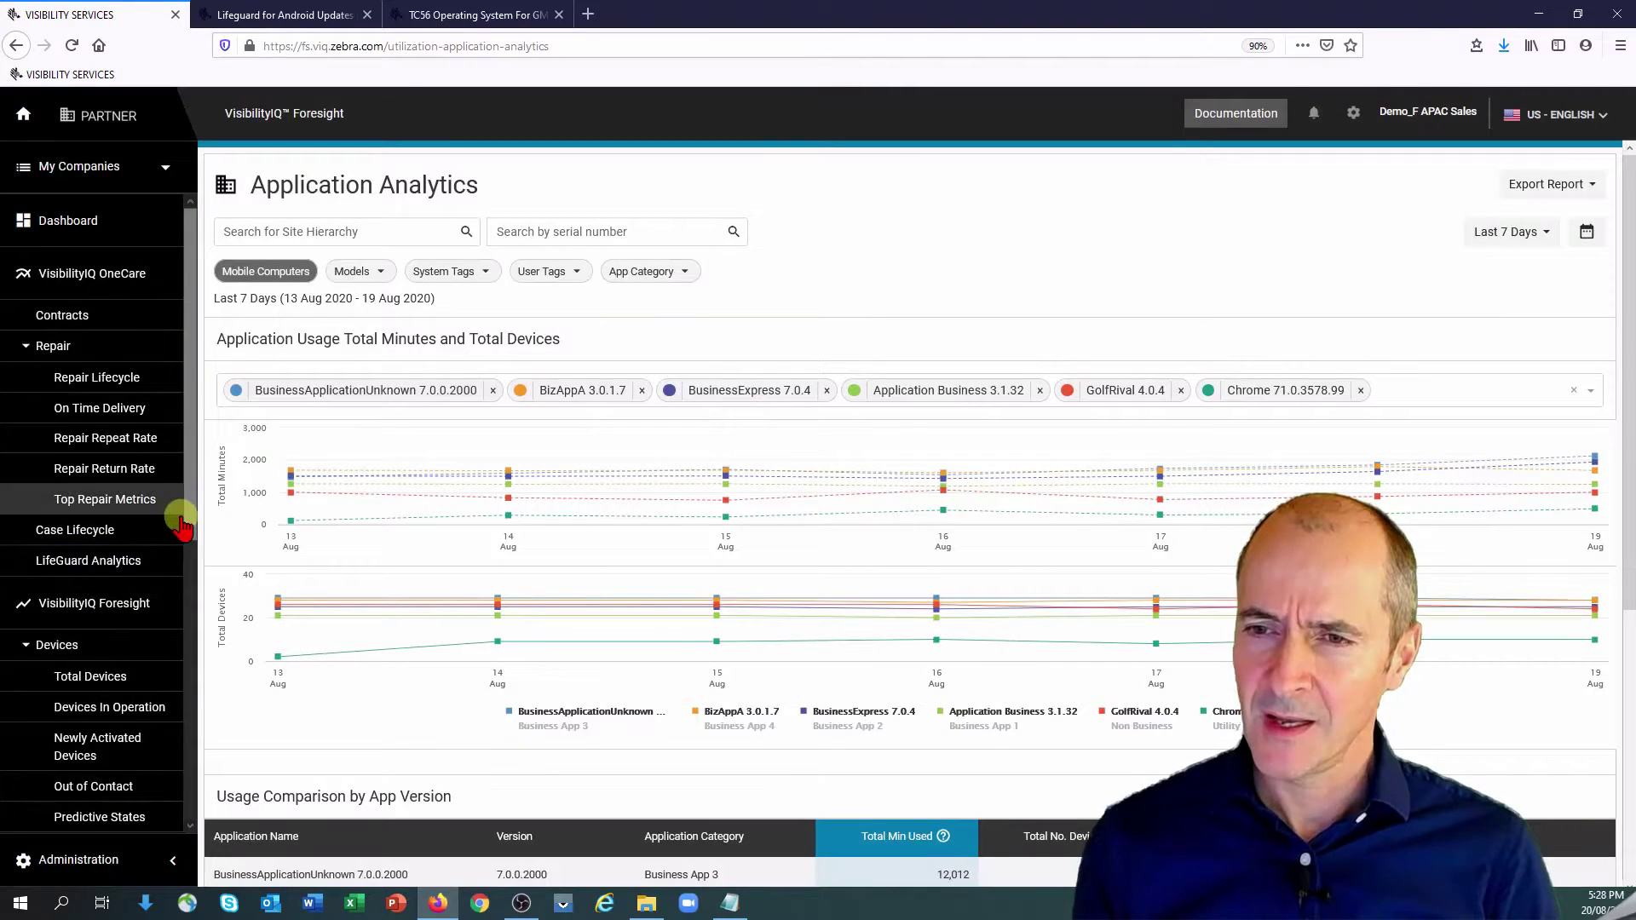
{"action": "left_click", "coordinate": [41, 228]}
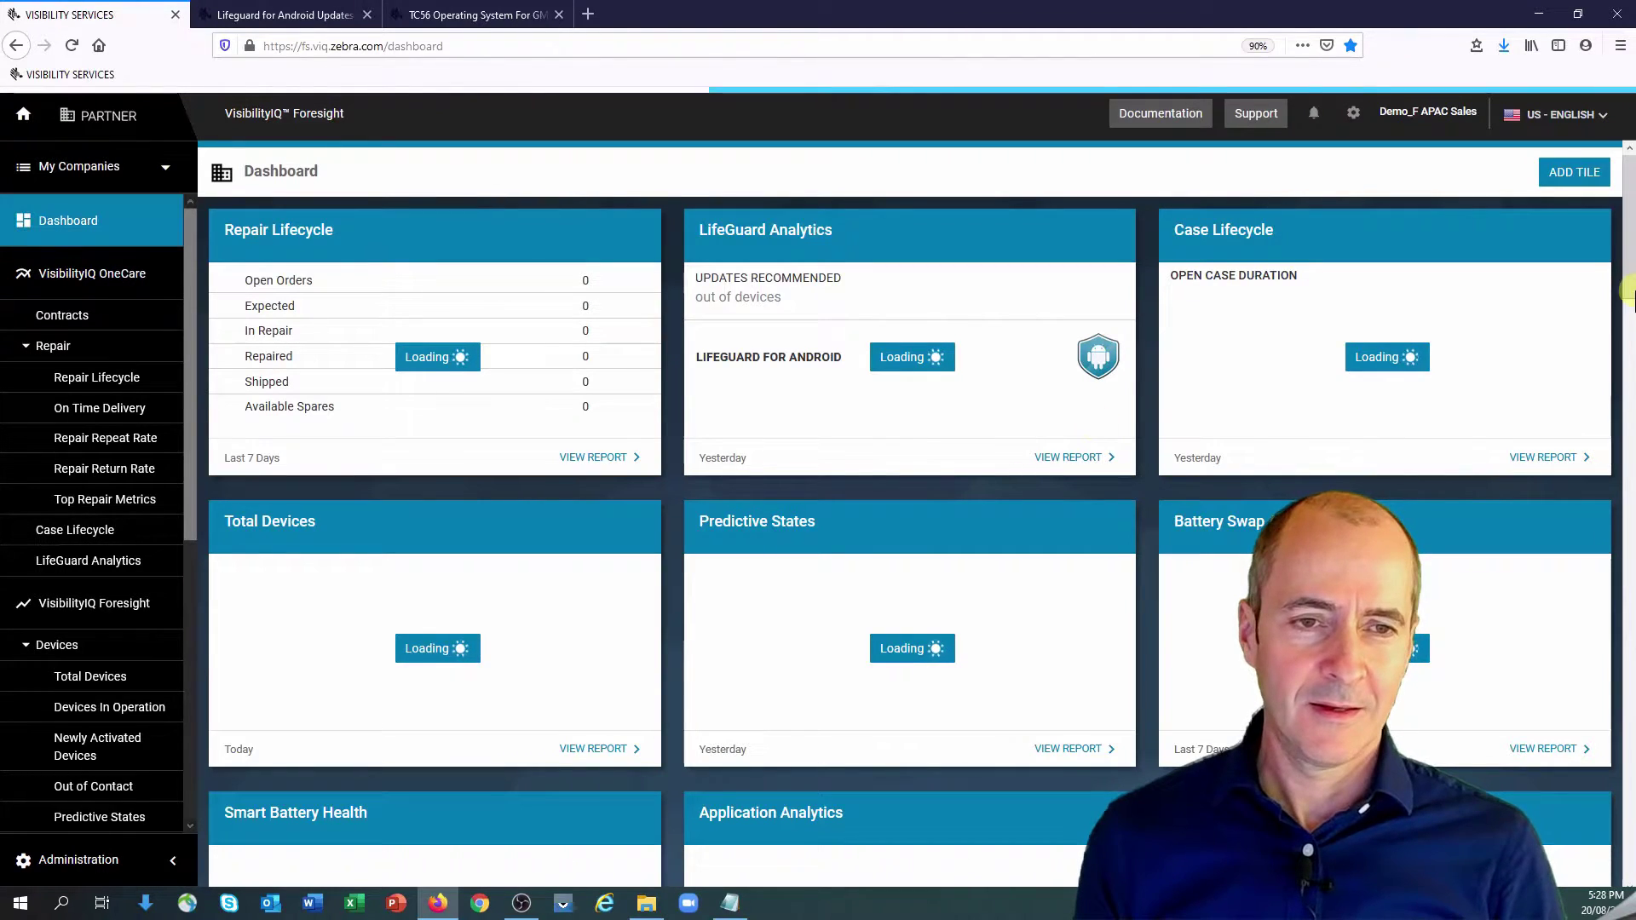
{"action": "left_click", "coordinate": [1628, 220]}
{"action": "mouse_move", "coordinate": [1628, 220]}
{"action": "left_mouse_down"}
{"action": "mouse_move", "coordinate": [1622, 328]}
{"action": "mouse_move", "coordinate": [1622, 307]}
{"action": "left_mouse_up"}
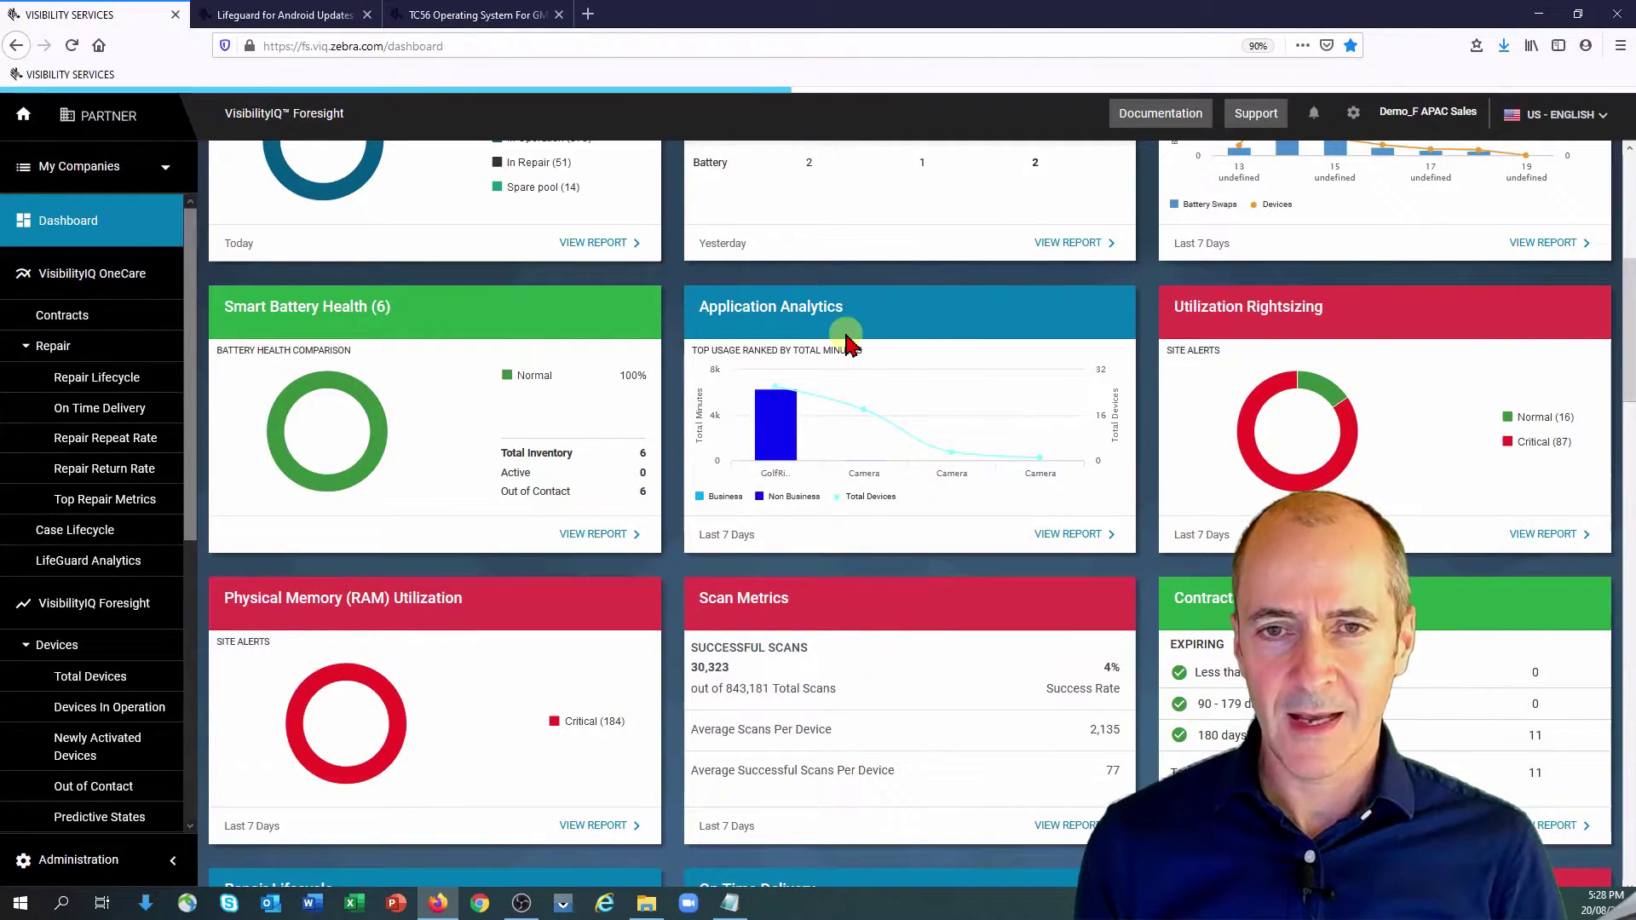
{"action": "mouse_move", "coordinate": [773, 322]}
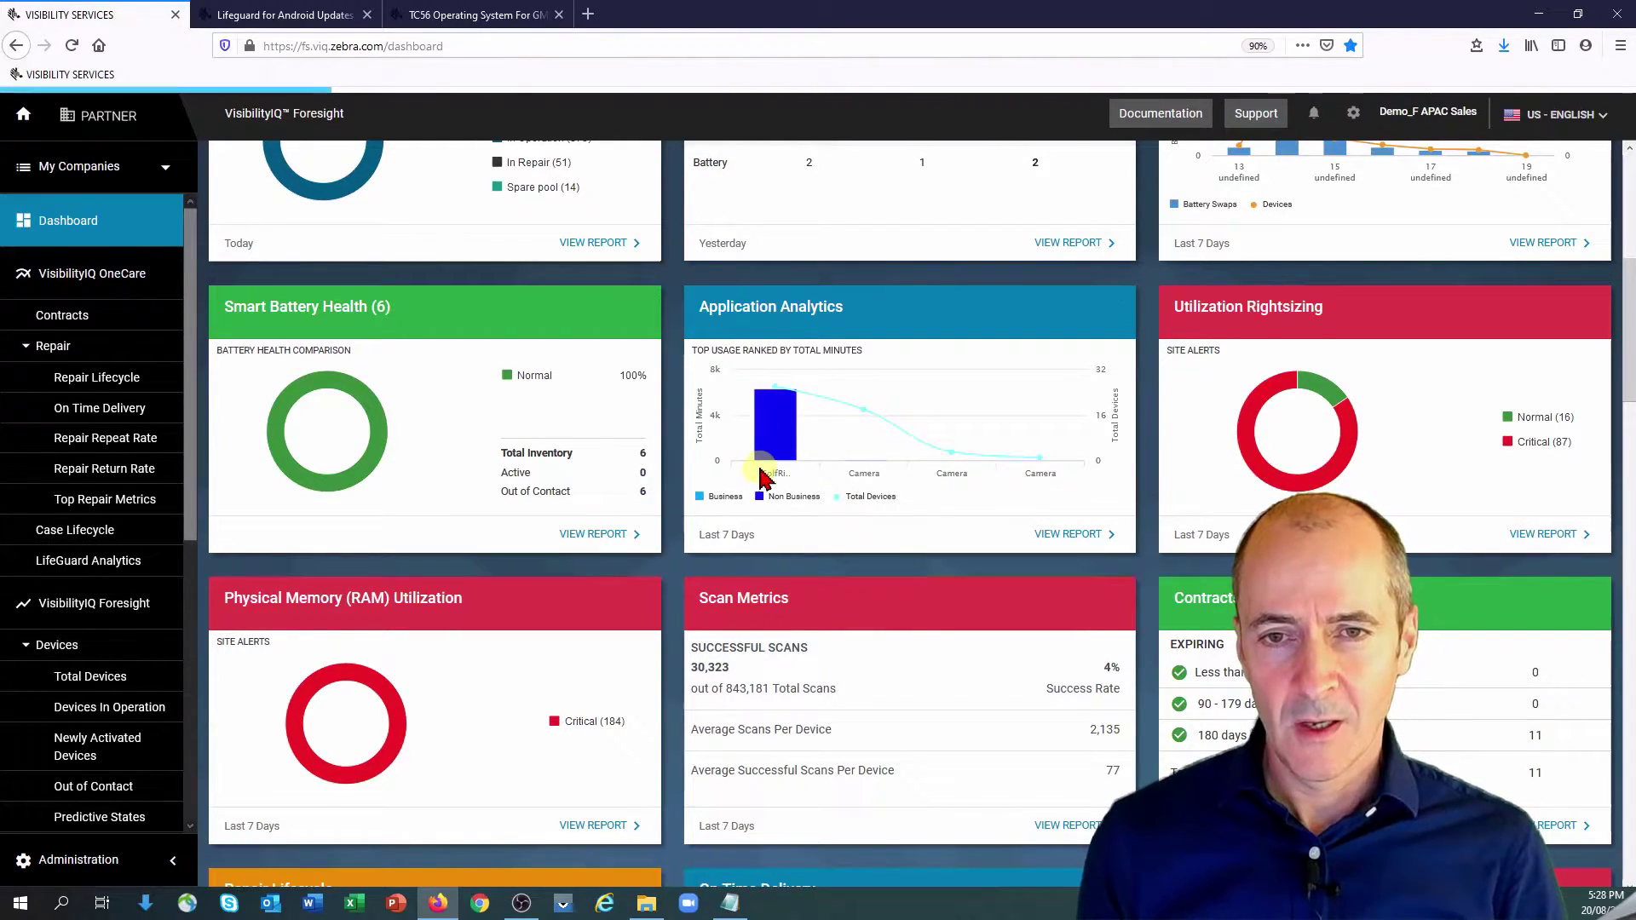
{"action": "mouse_move", "coordinate": [772, 478]}
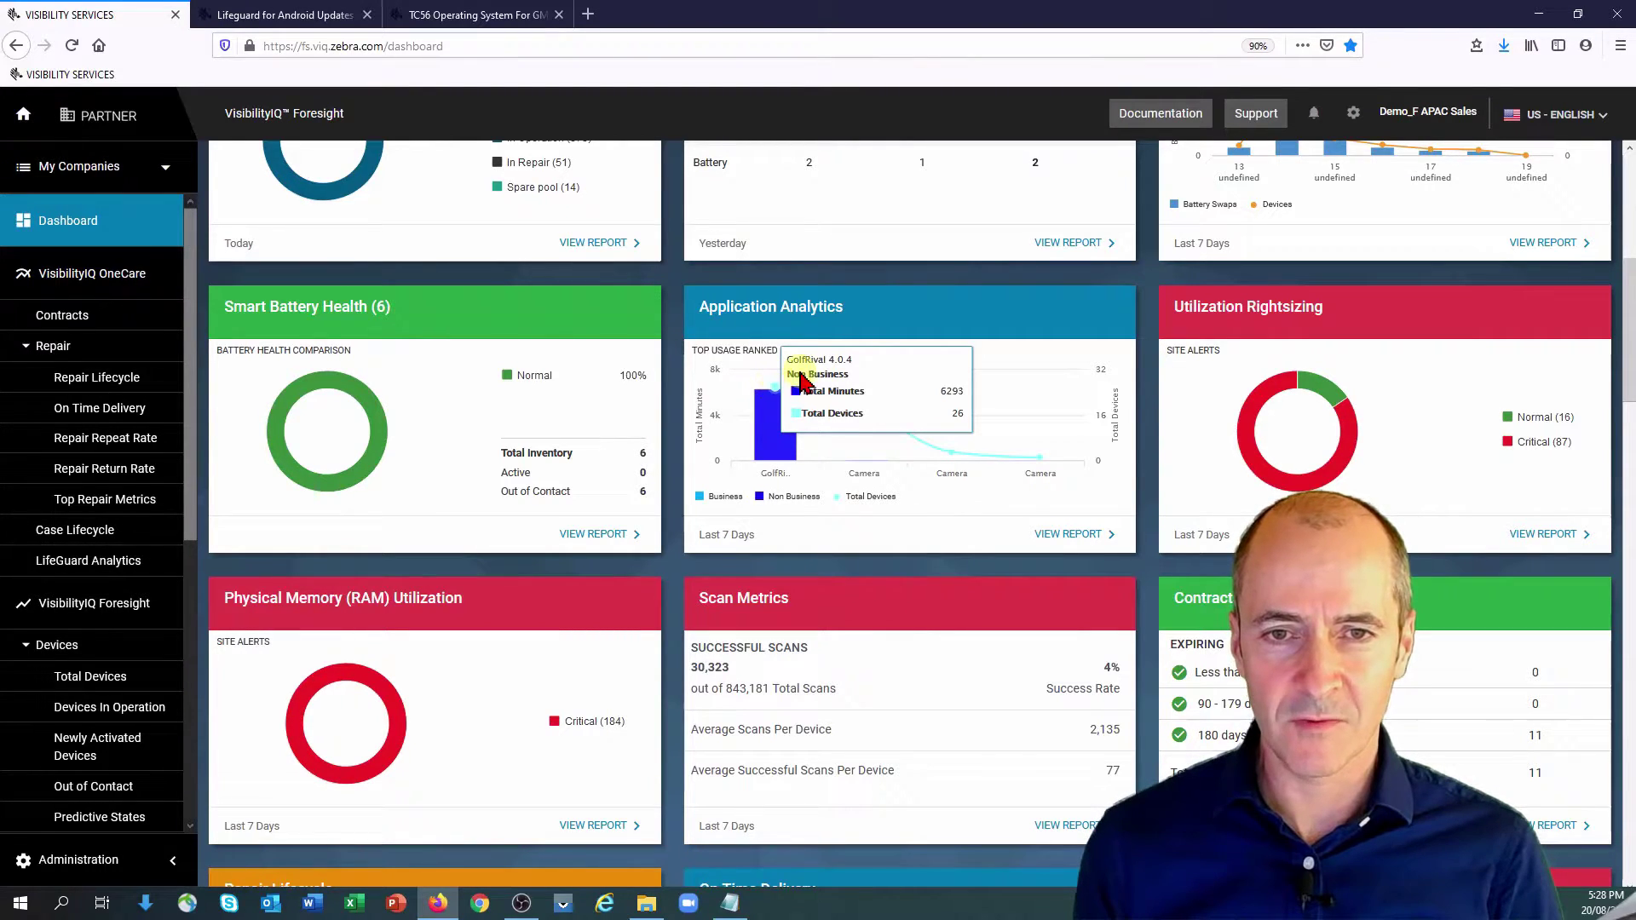
{"action": "mouse_move", "coordinate": [1009, 443]}
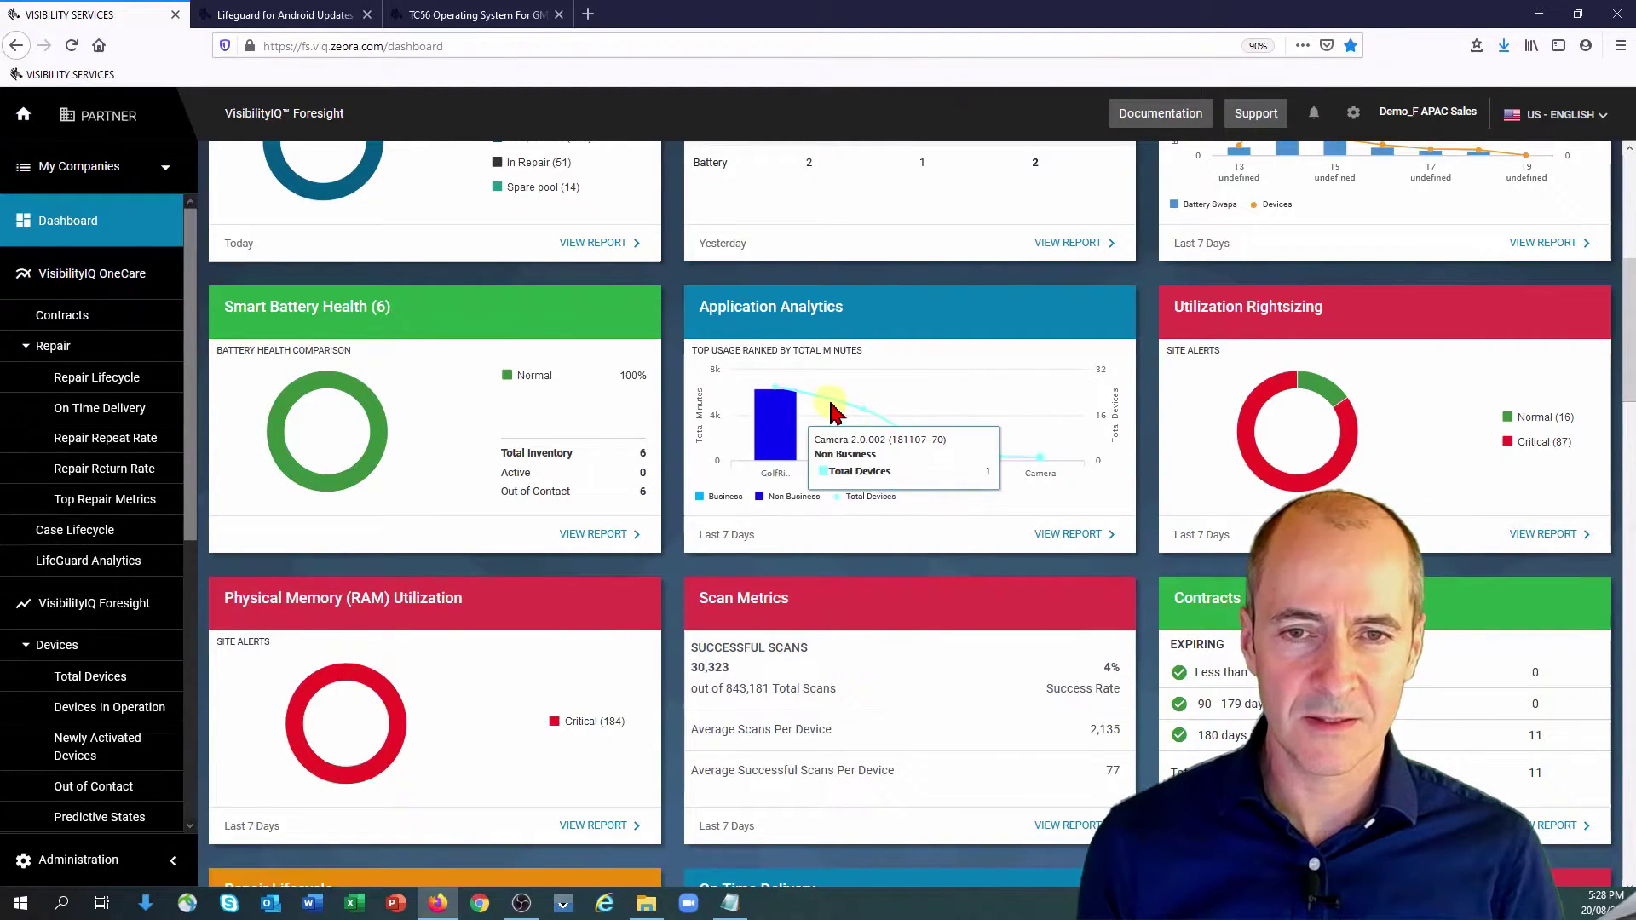
{"action": "mouse_move", "coordinate": [792, 449]}
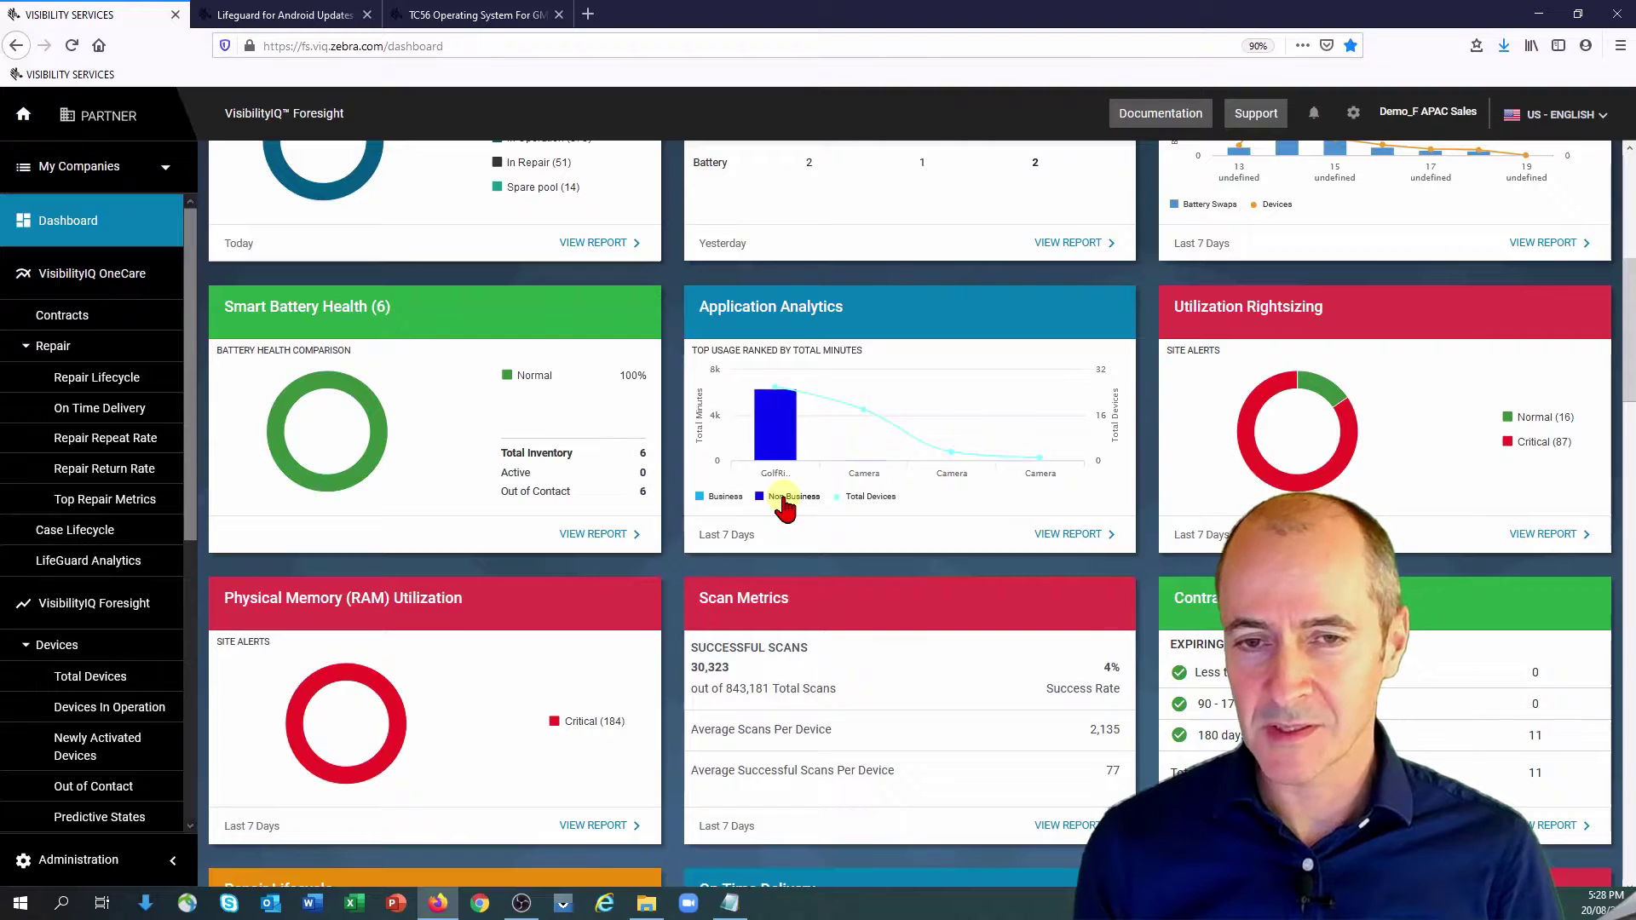
- Open the full report from the Application Analytics tile and check its available time ranges without changing the selection
{"action": "left_click", "coordinate": [1071, 535]}
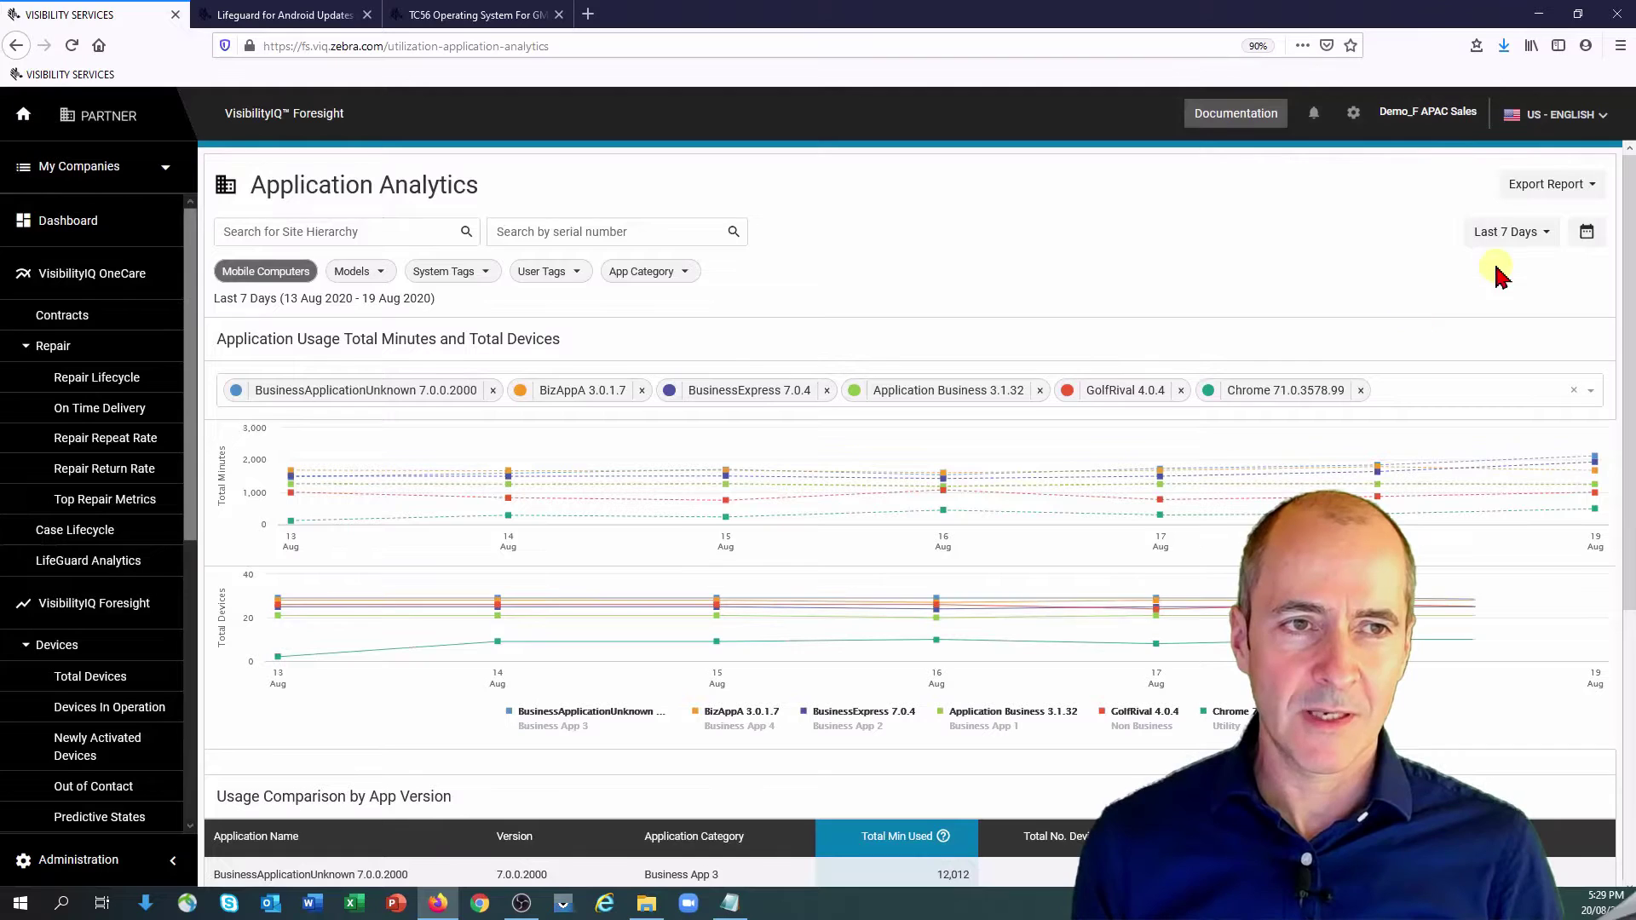
{"action": "left_click", "coordinate": [1548, 233]}
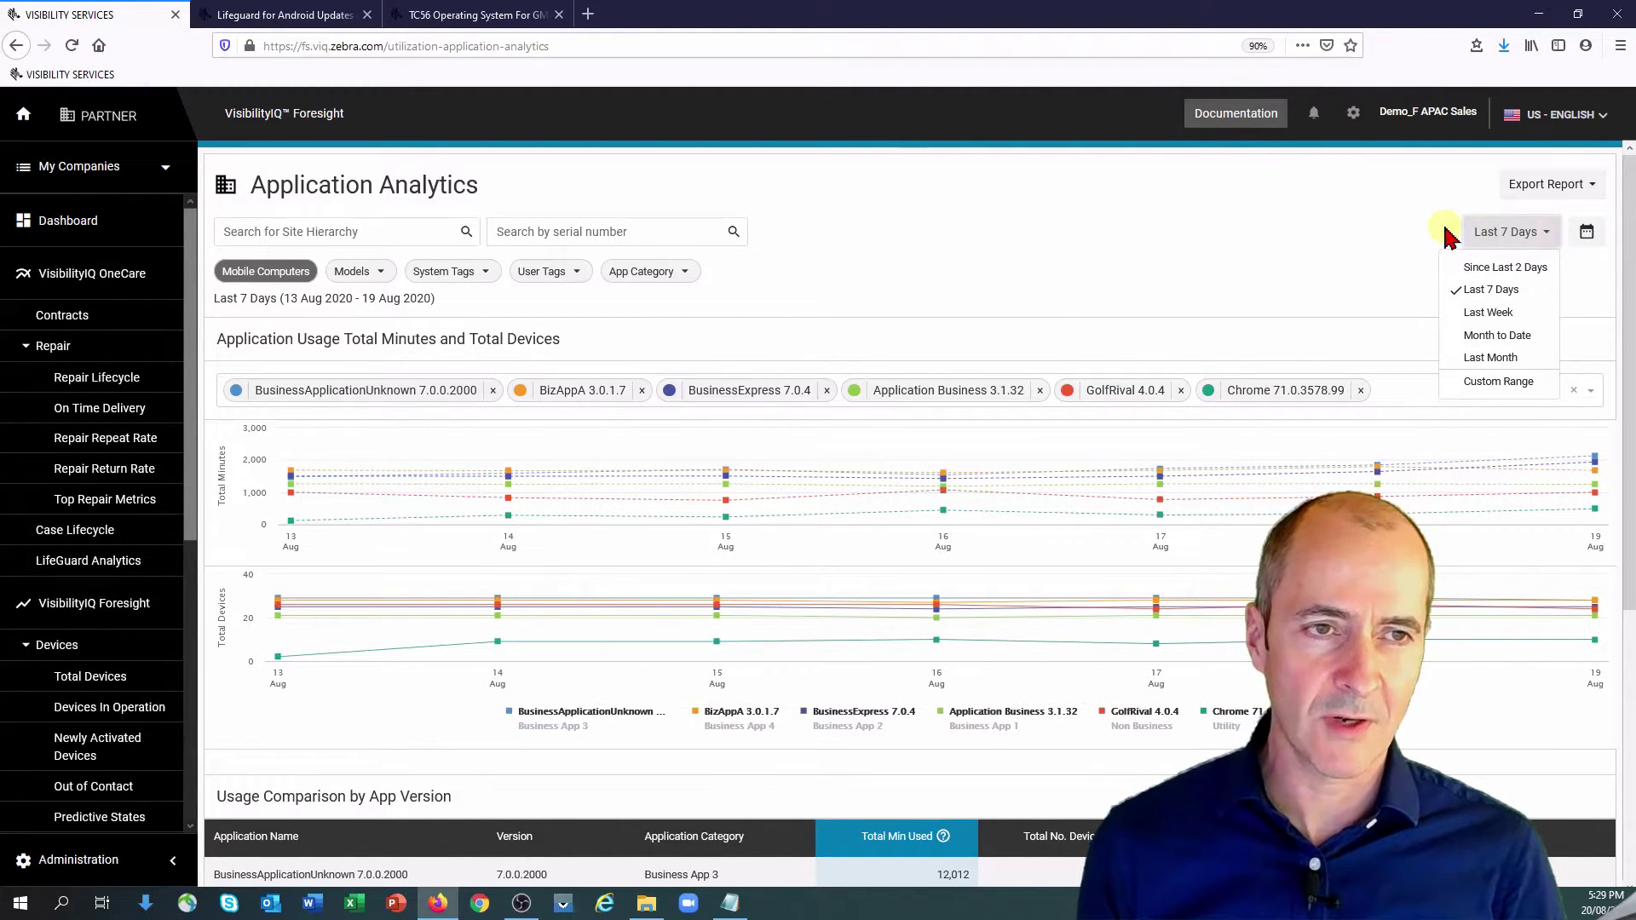
{"action": "left_click", "coordinate": [1388, 234]}
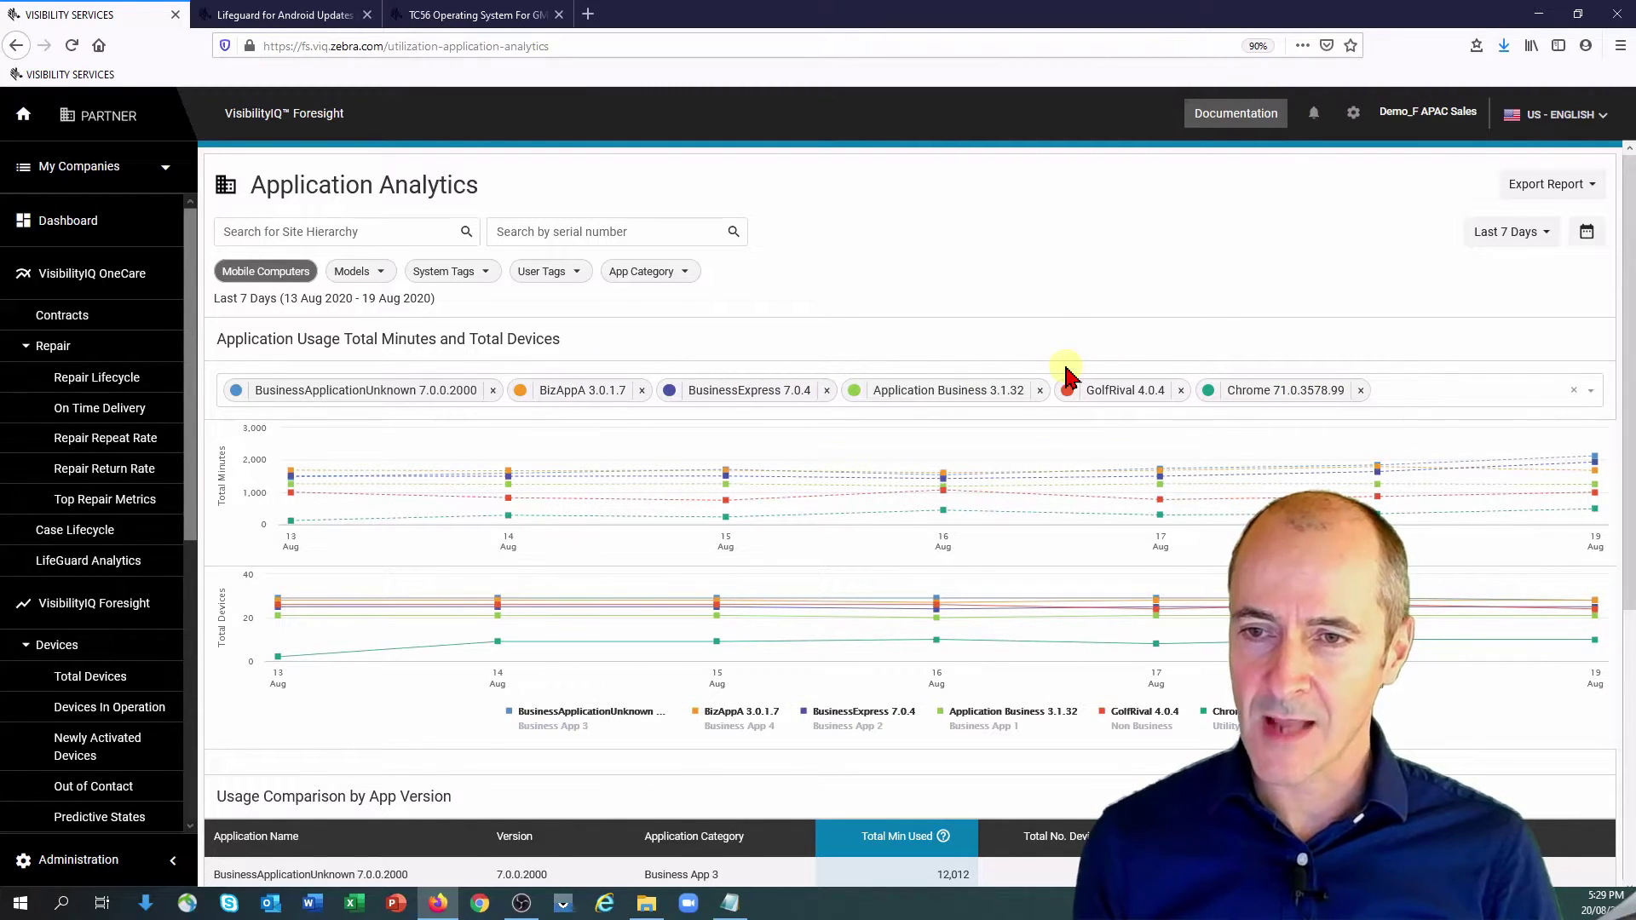
- Check the 13 August usage minutes and the Models, System Tags, User Tags and App Category filter options without selecting any
{"action": "mouse_move", "coordinate": [386, 524]}
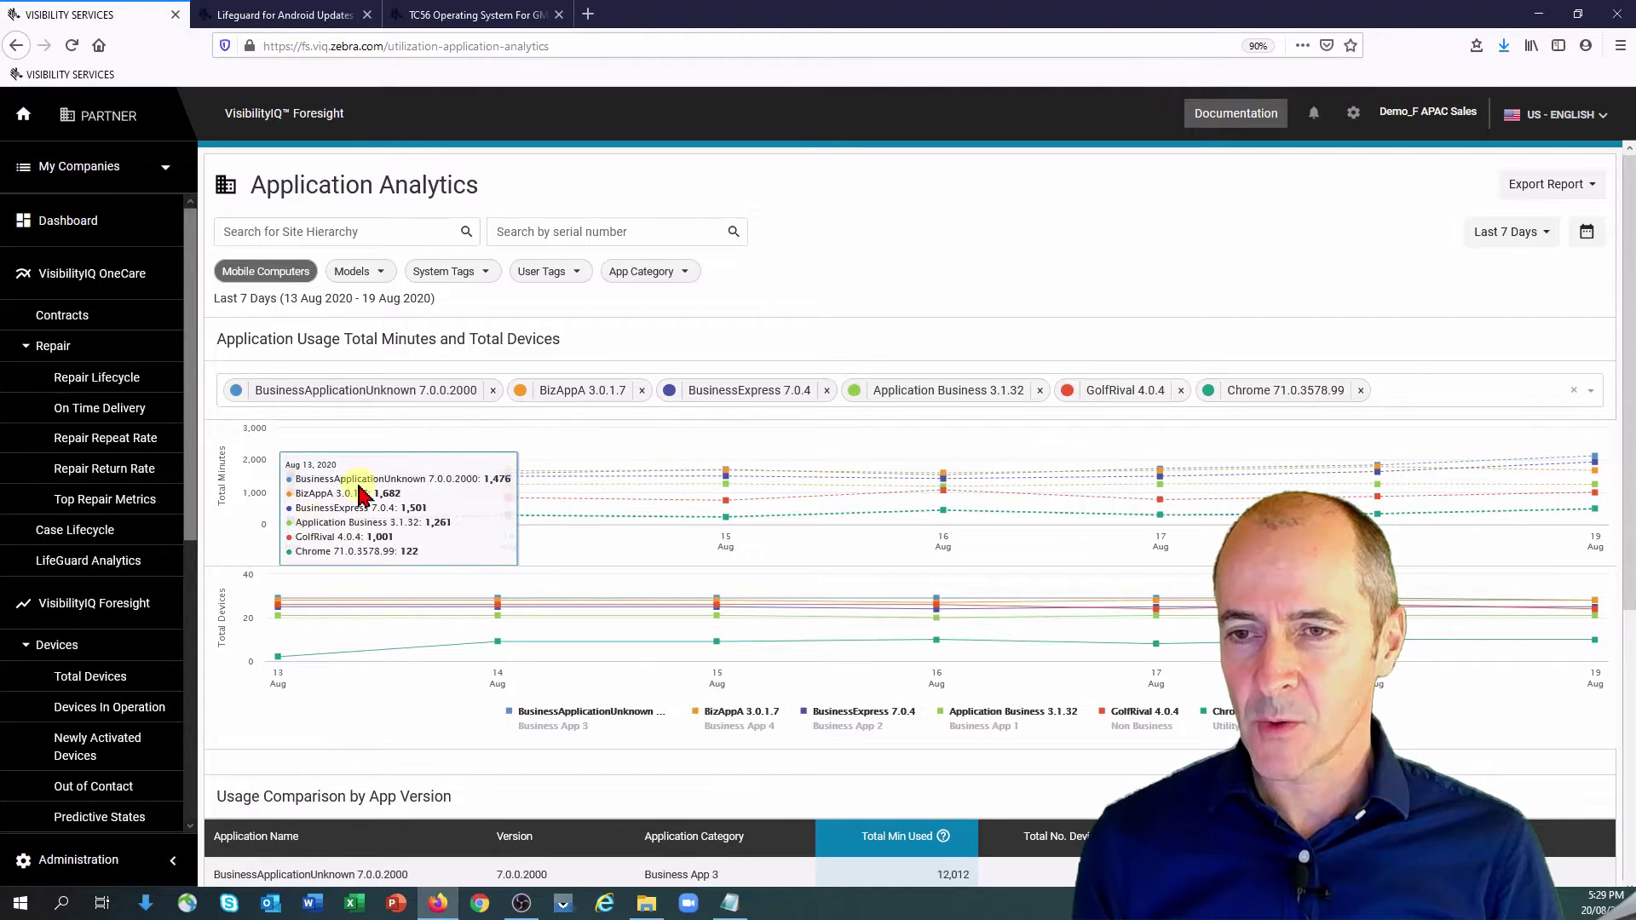
{"action": "left_click", "coordinate": [379, 272]}
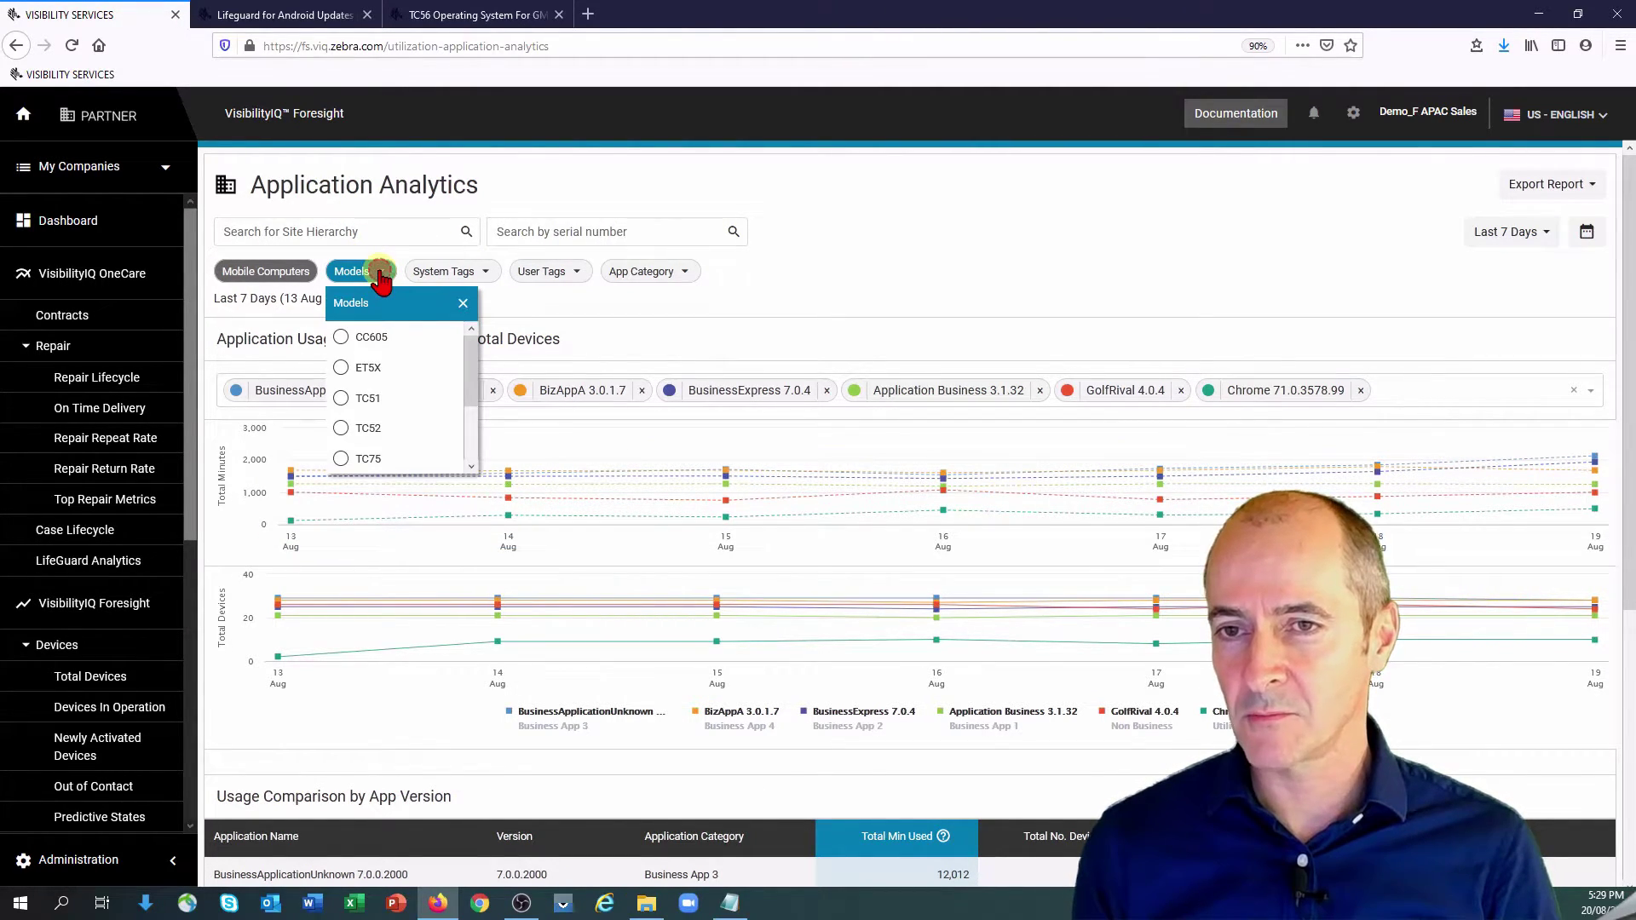
{"action": "left_click", "coordinate": [488, 273]}
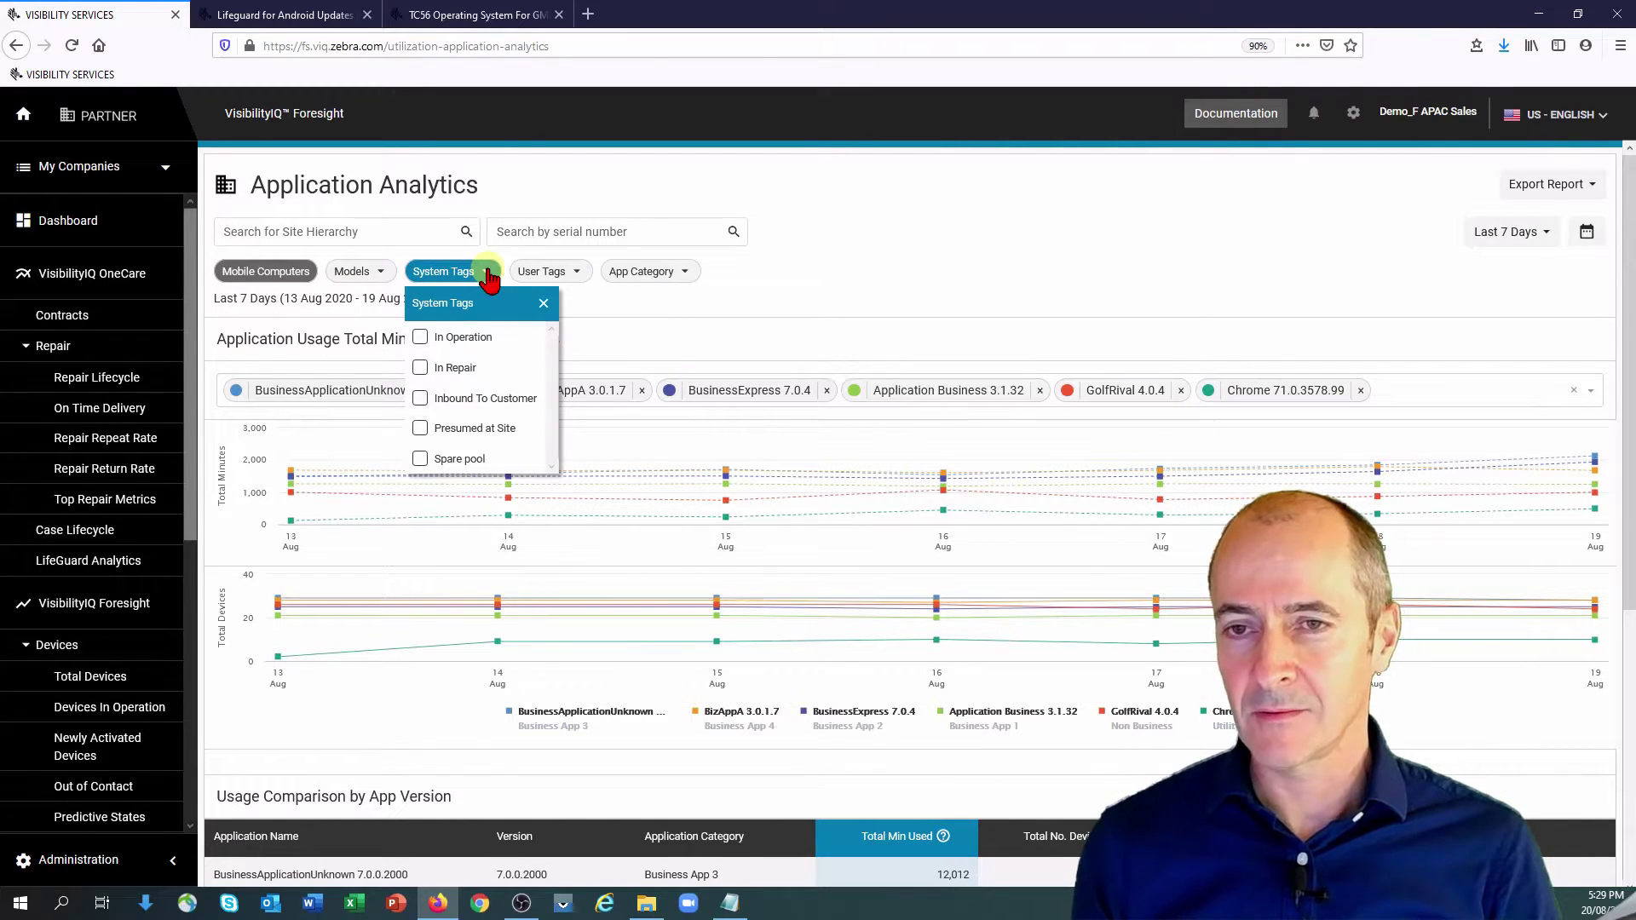
{"action": "left_click", "coordinate": [490, 274]}
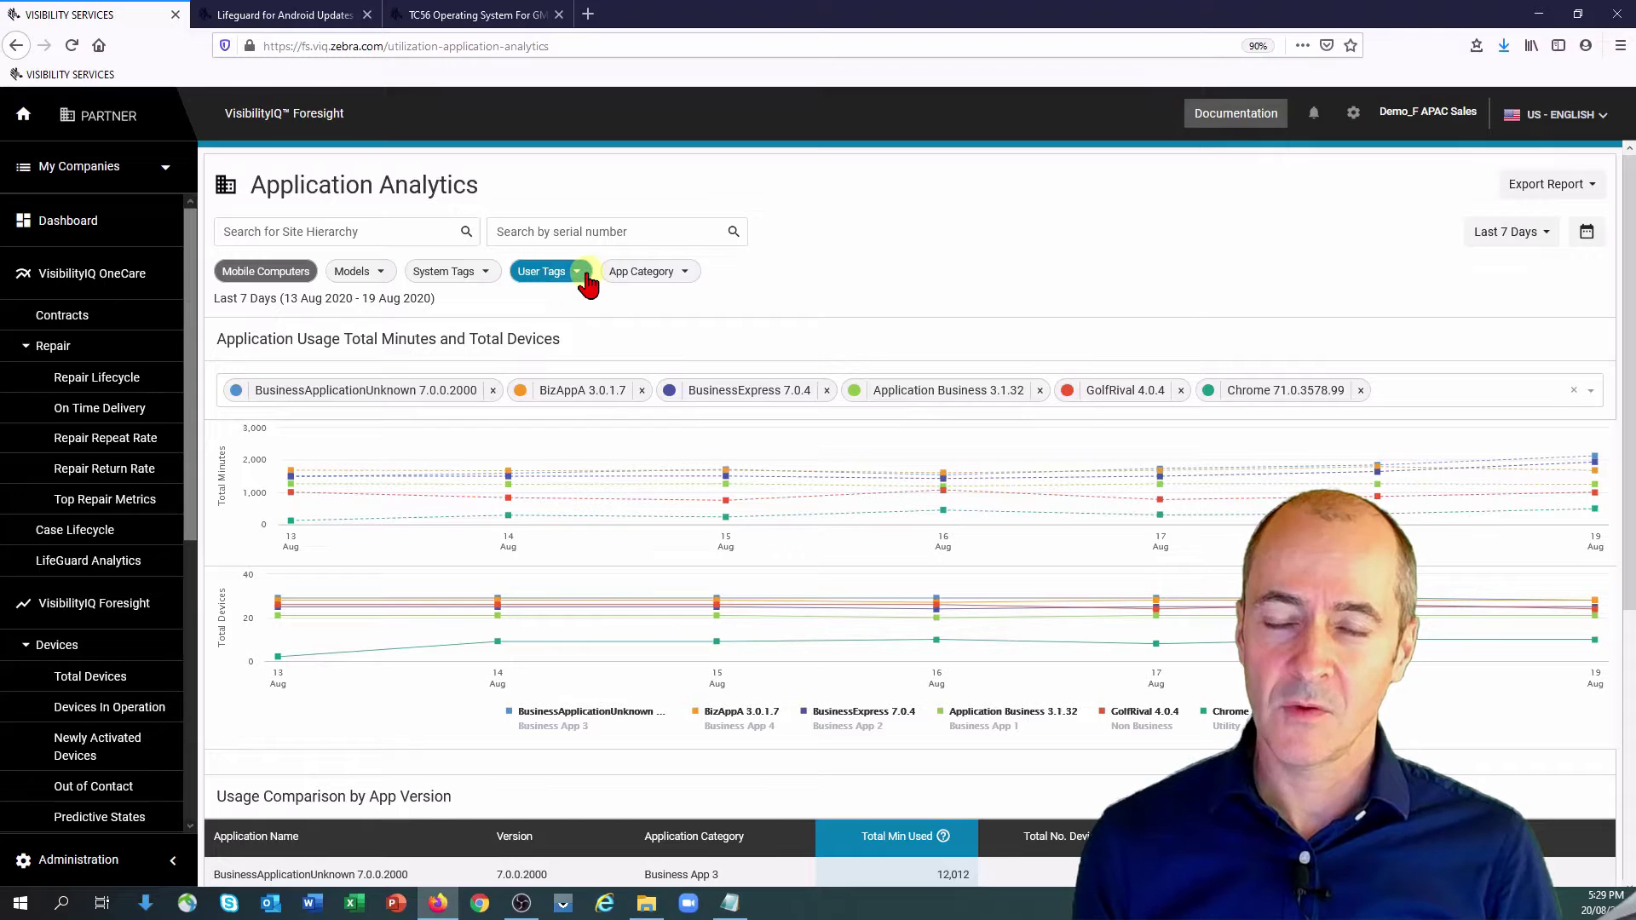
{"action": "left_click", "coordinate": [684, 273]}
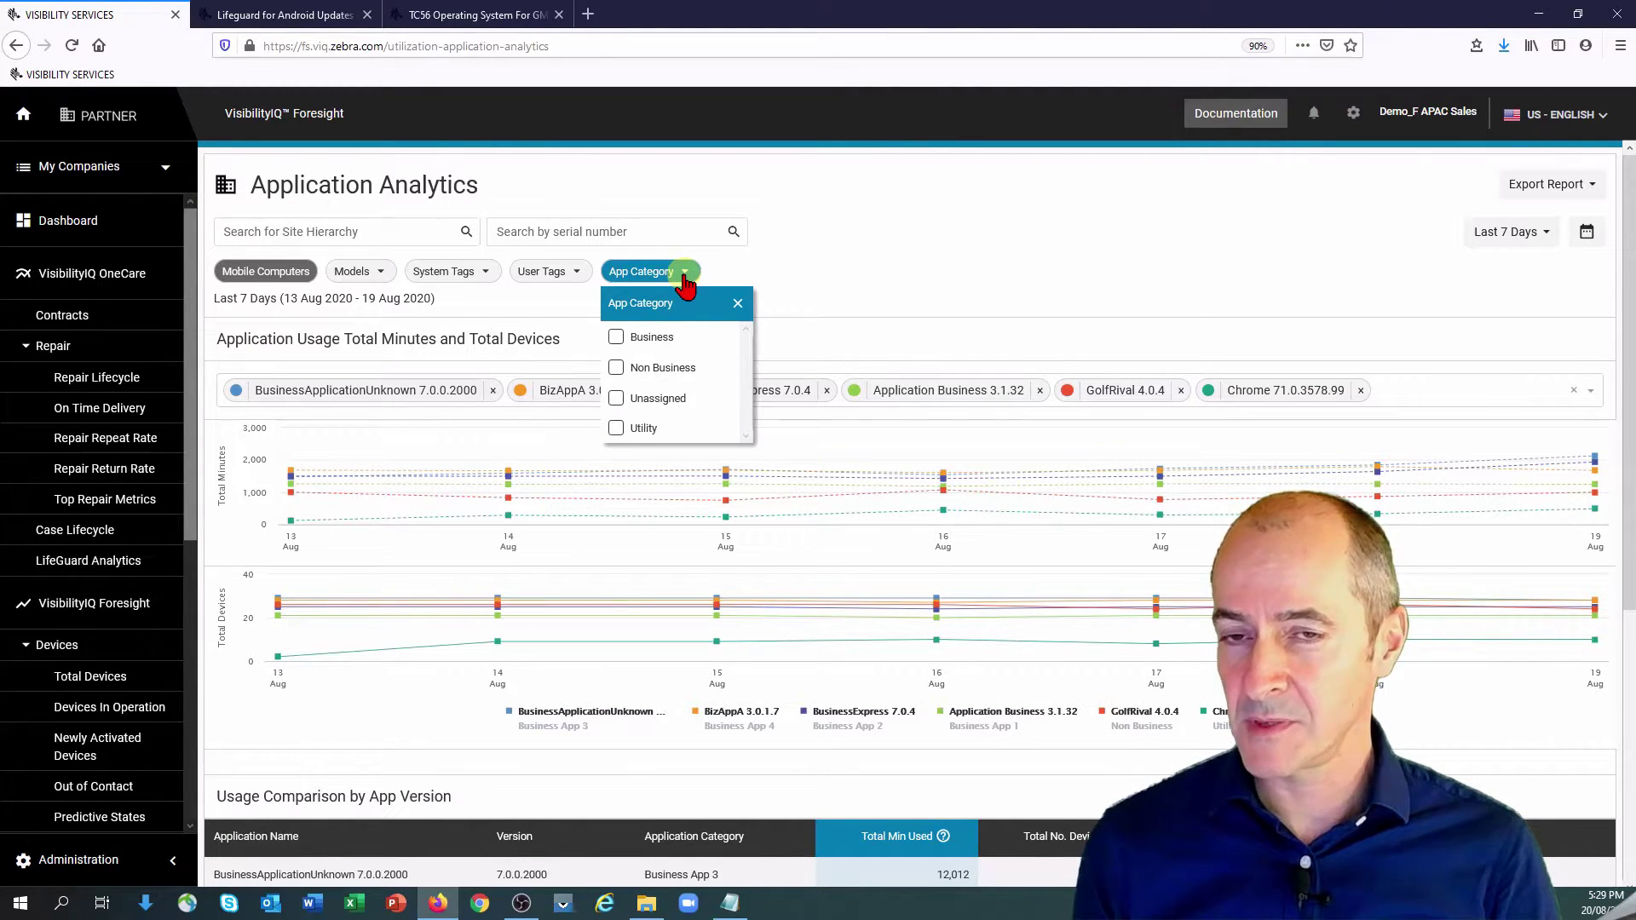
{"action": "left_click", "coordinate": [838, 271]}
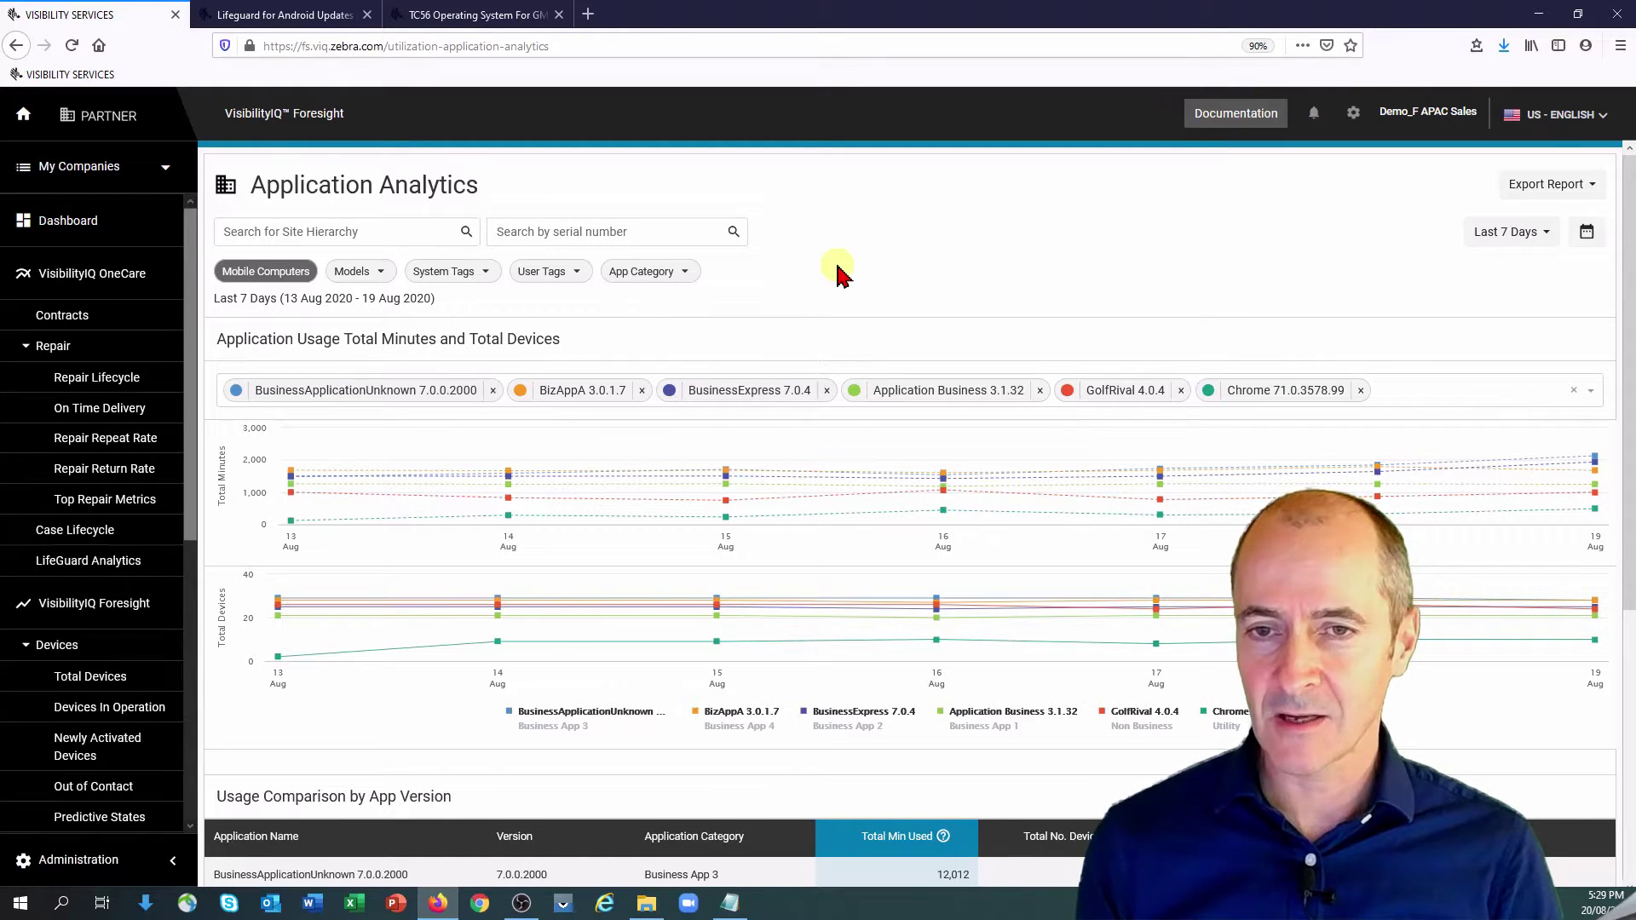
- Check the 13 August device values, and show and dismiss the Total Min Used and Application Category column filters in the usage comparison table
{"action": "mouse_move", "coordinate": [247, 524]}
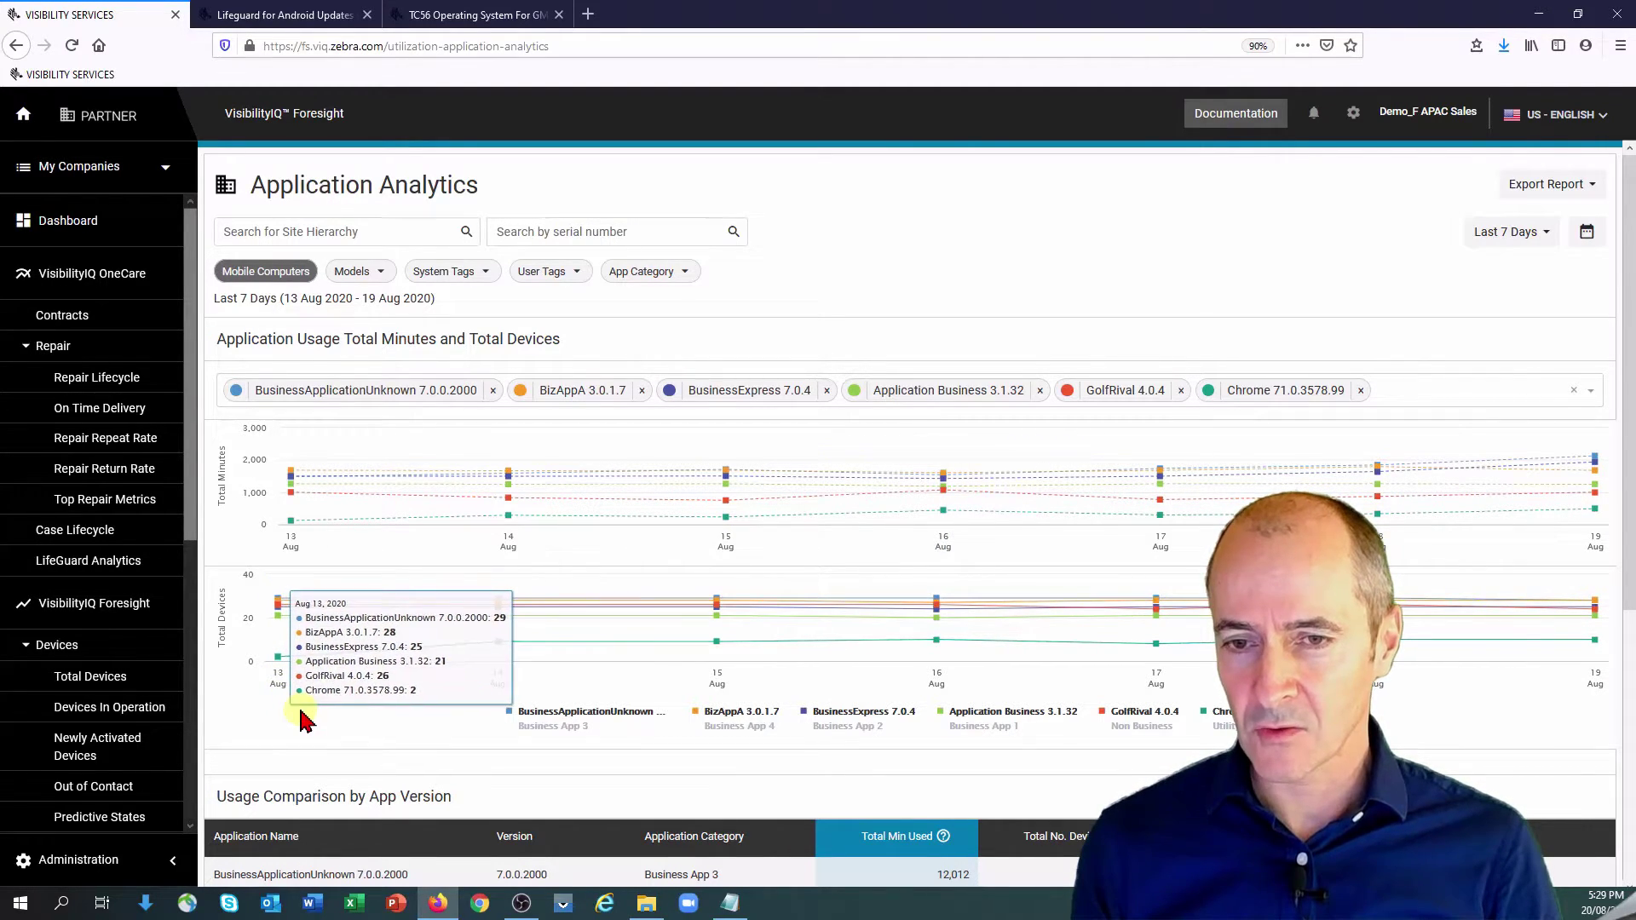
{"action": "left_click_drag", "start_coordinate": [1630, 481], "coordinate": [1629, 703]}
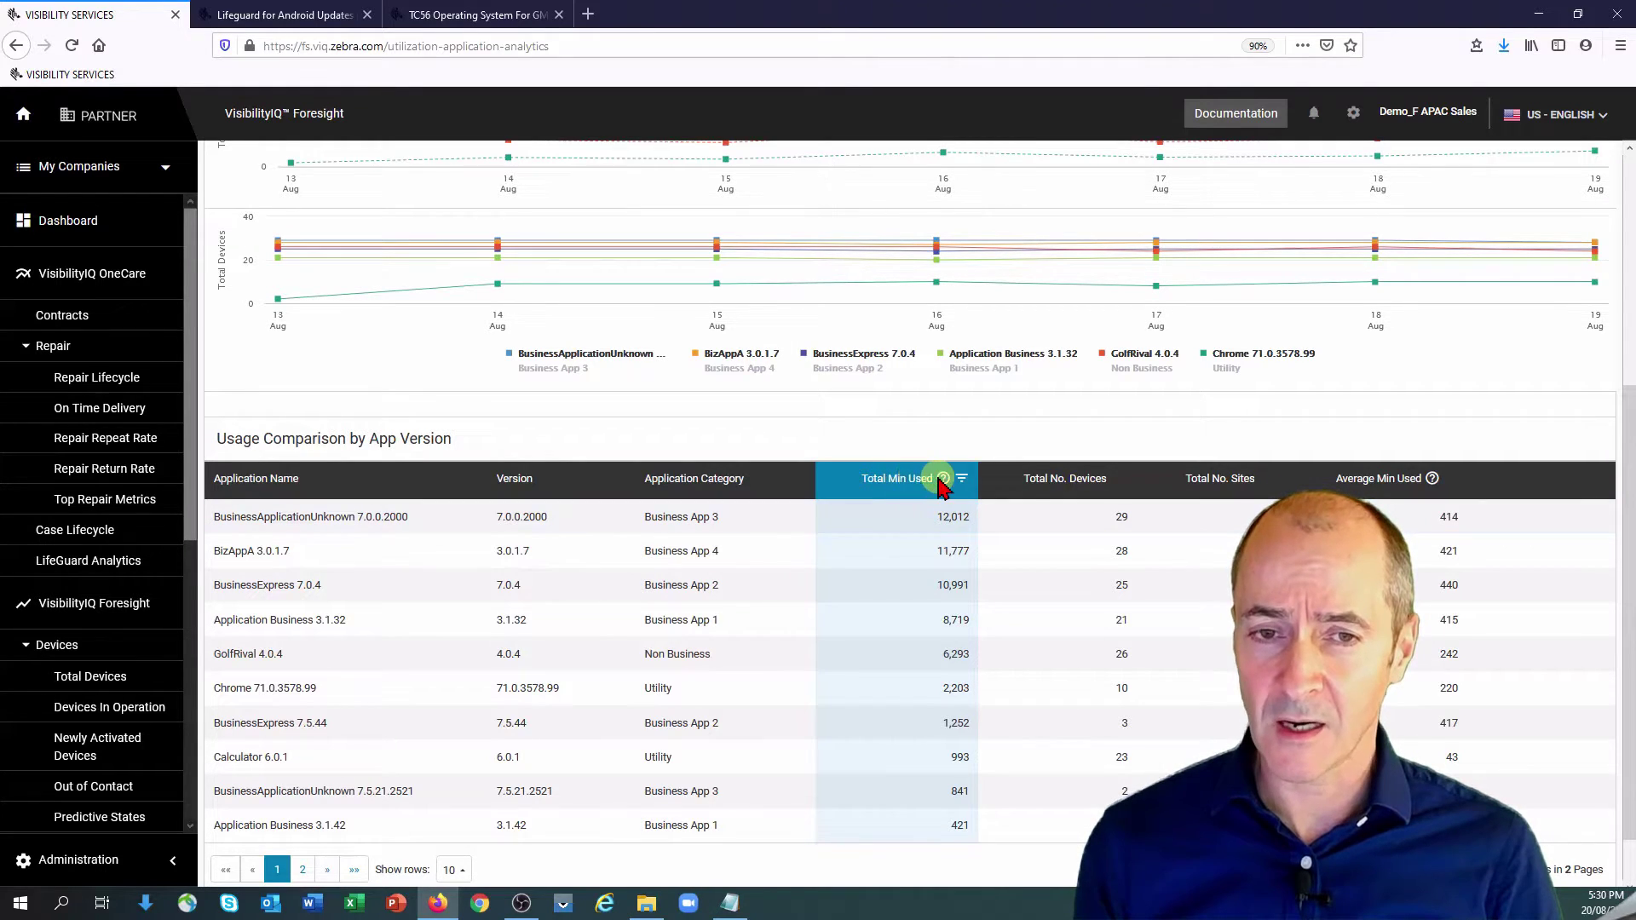
{"action": "left_click", "coordinate": [963, 481]}
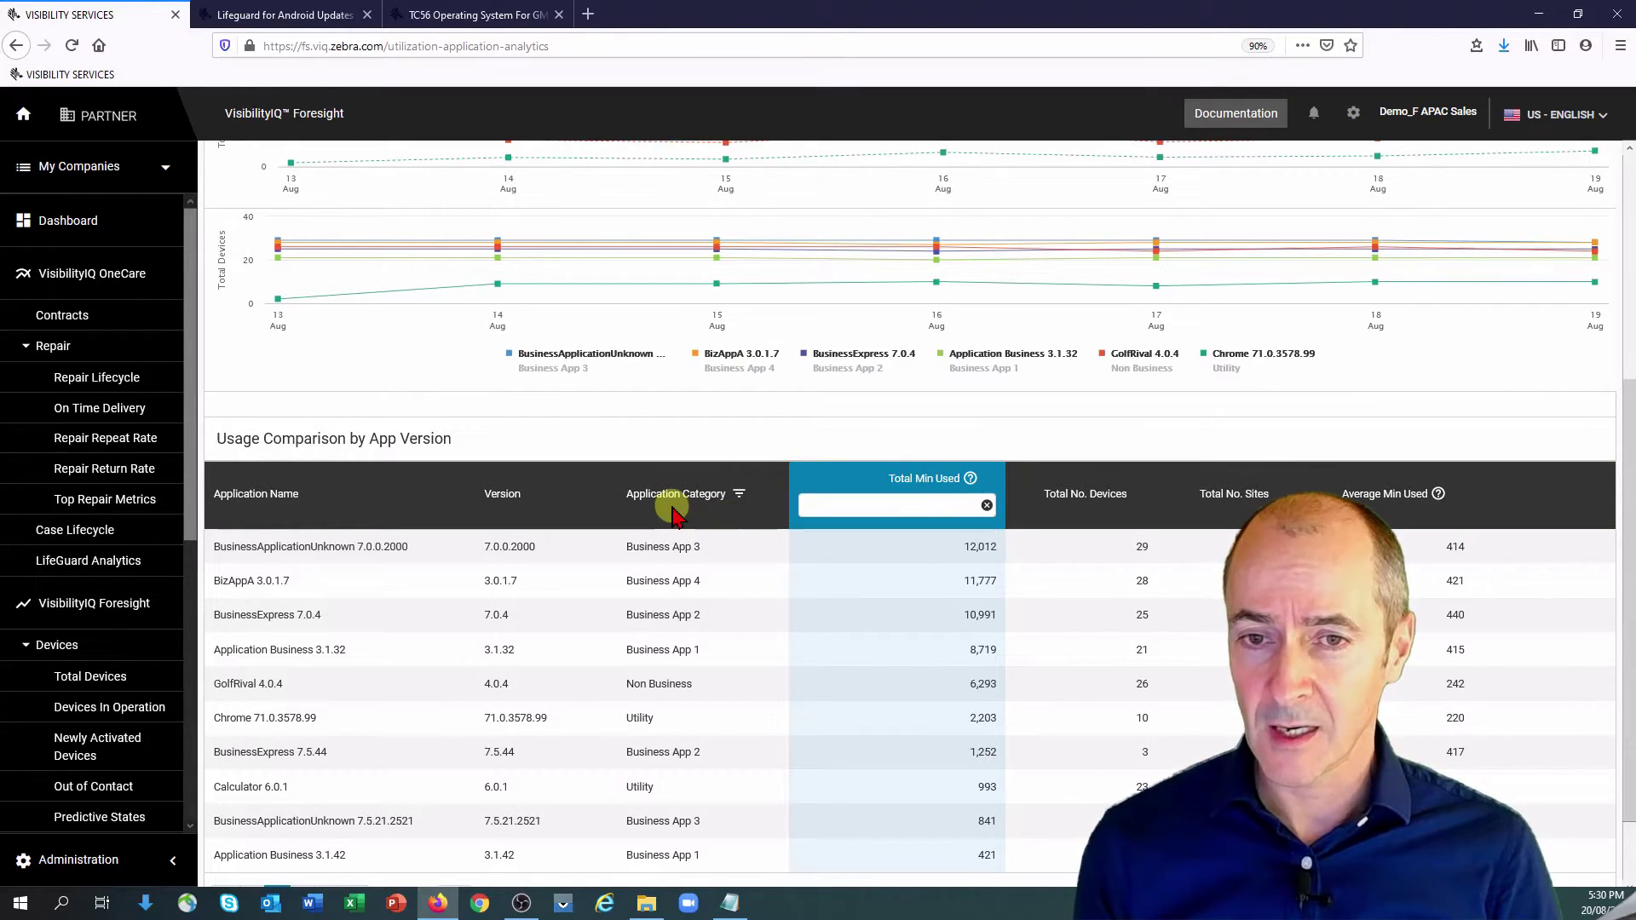
{"action": "left_click", "coordinate": [741, 494]}
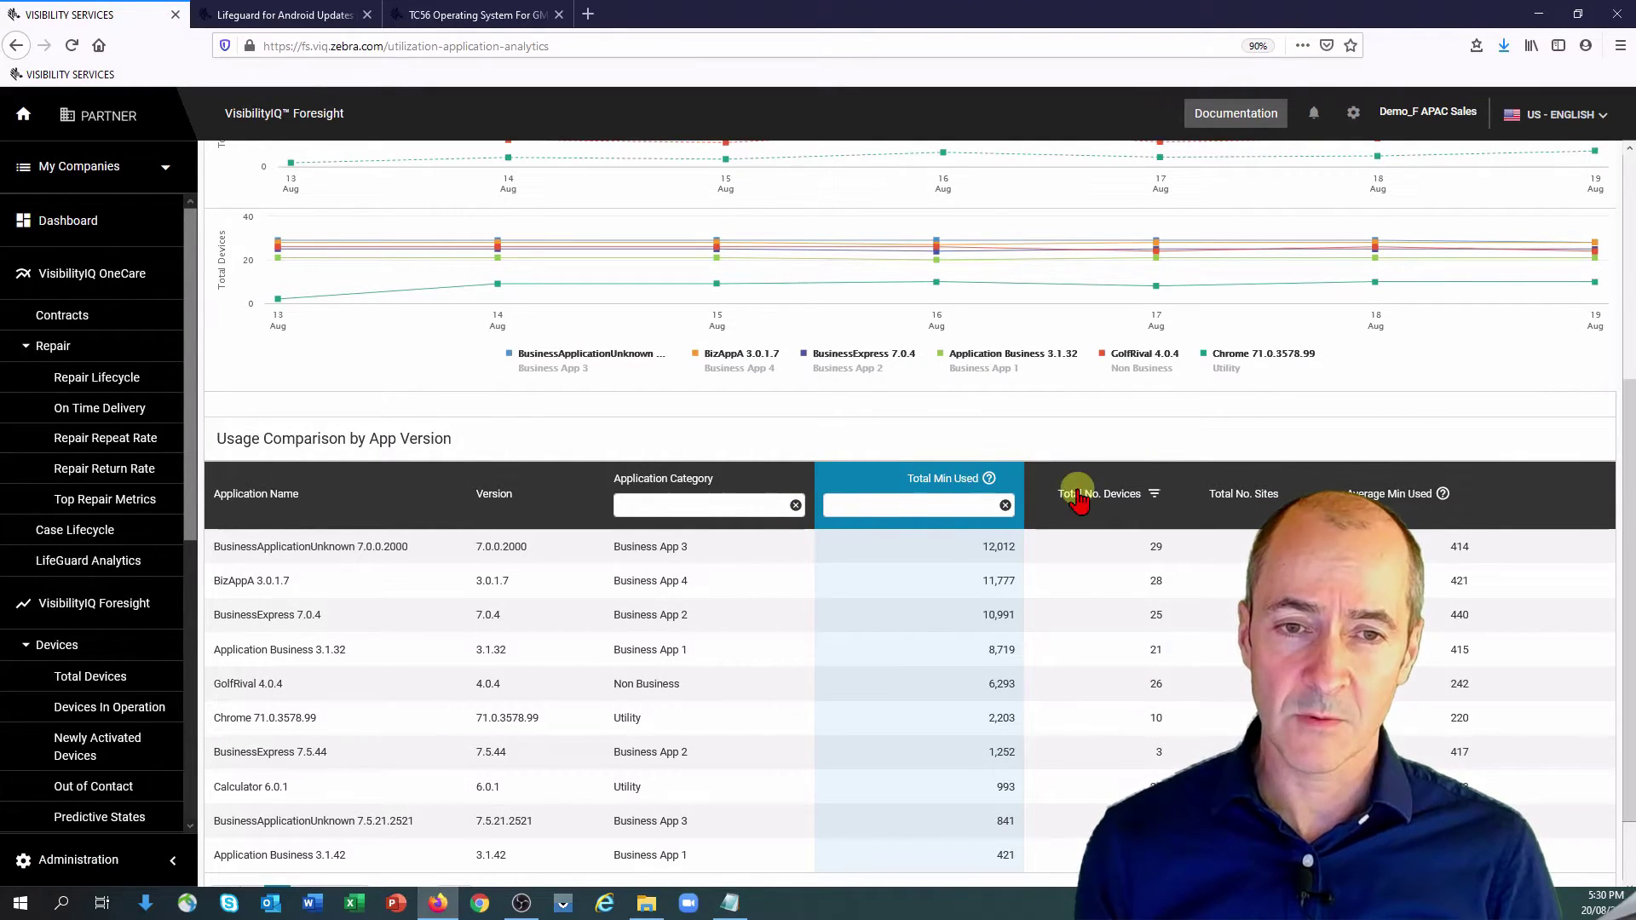
{"action": "left_click", "coordinate": [1006, 506]}
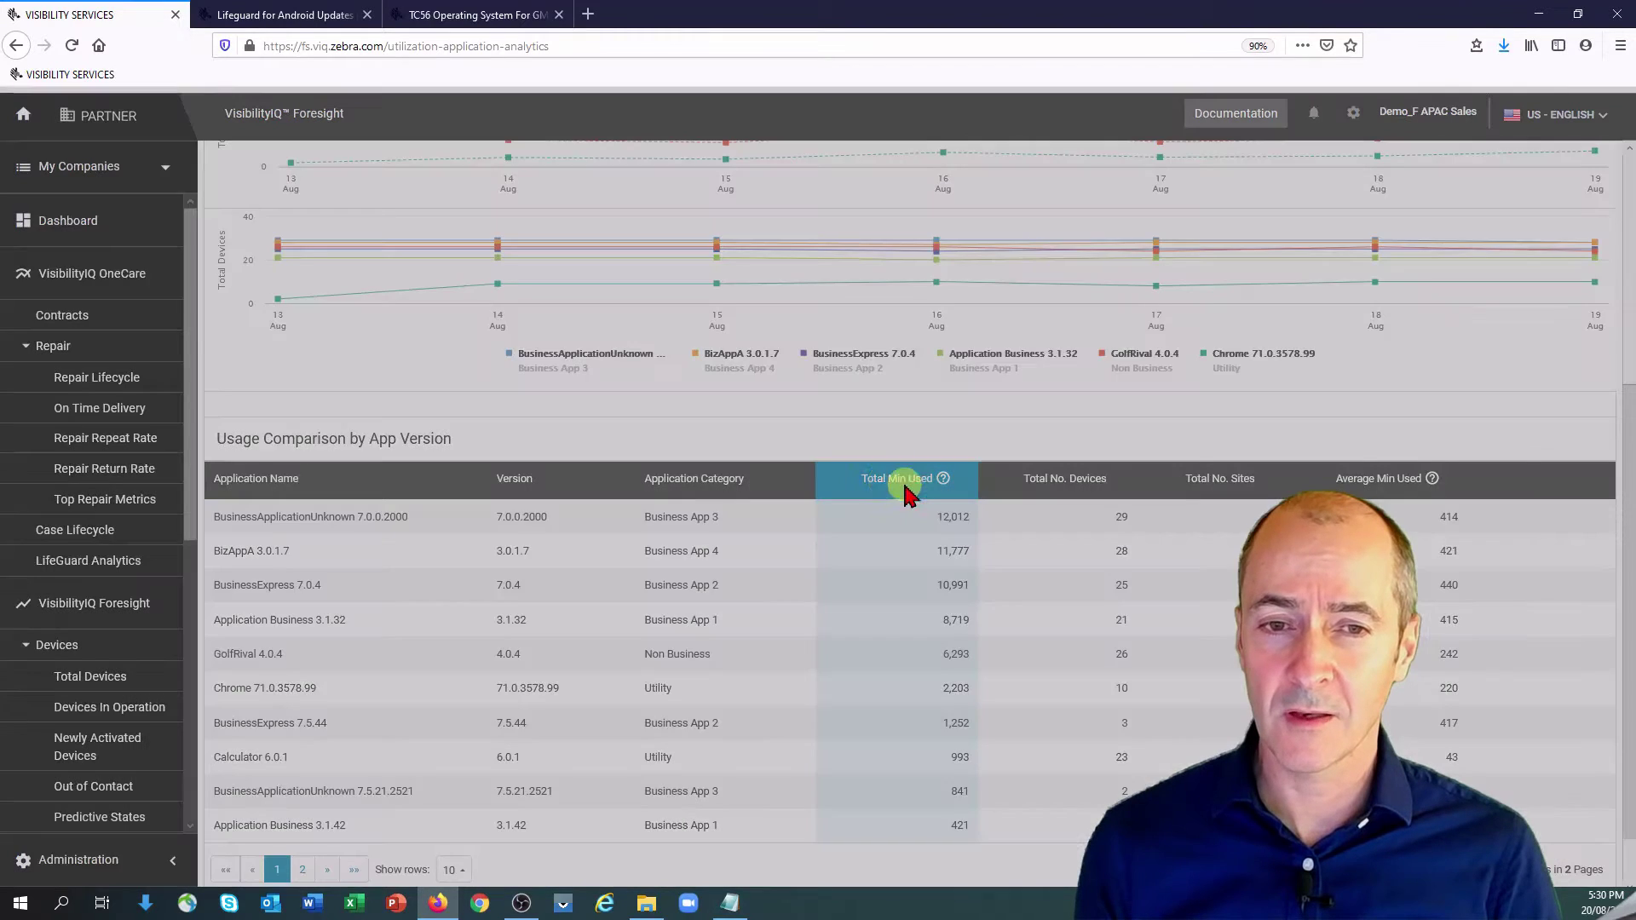
- Sort the usage comparison by Total Min Used ascending, return it to descending, and read the column's description
{"action": "left_click", "coordinate": [881, 479]}
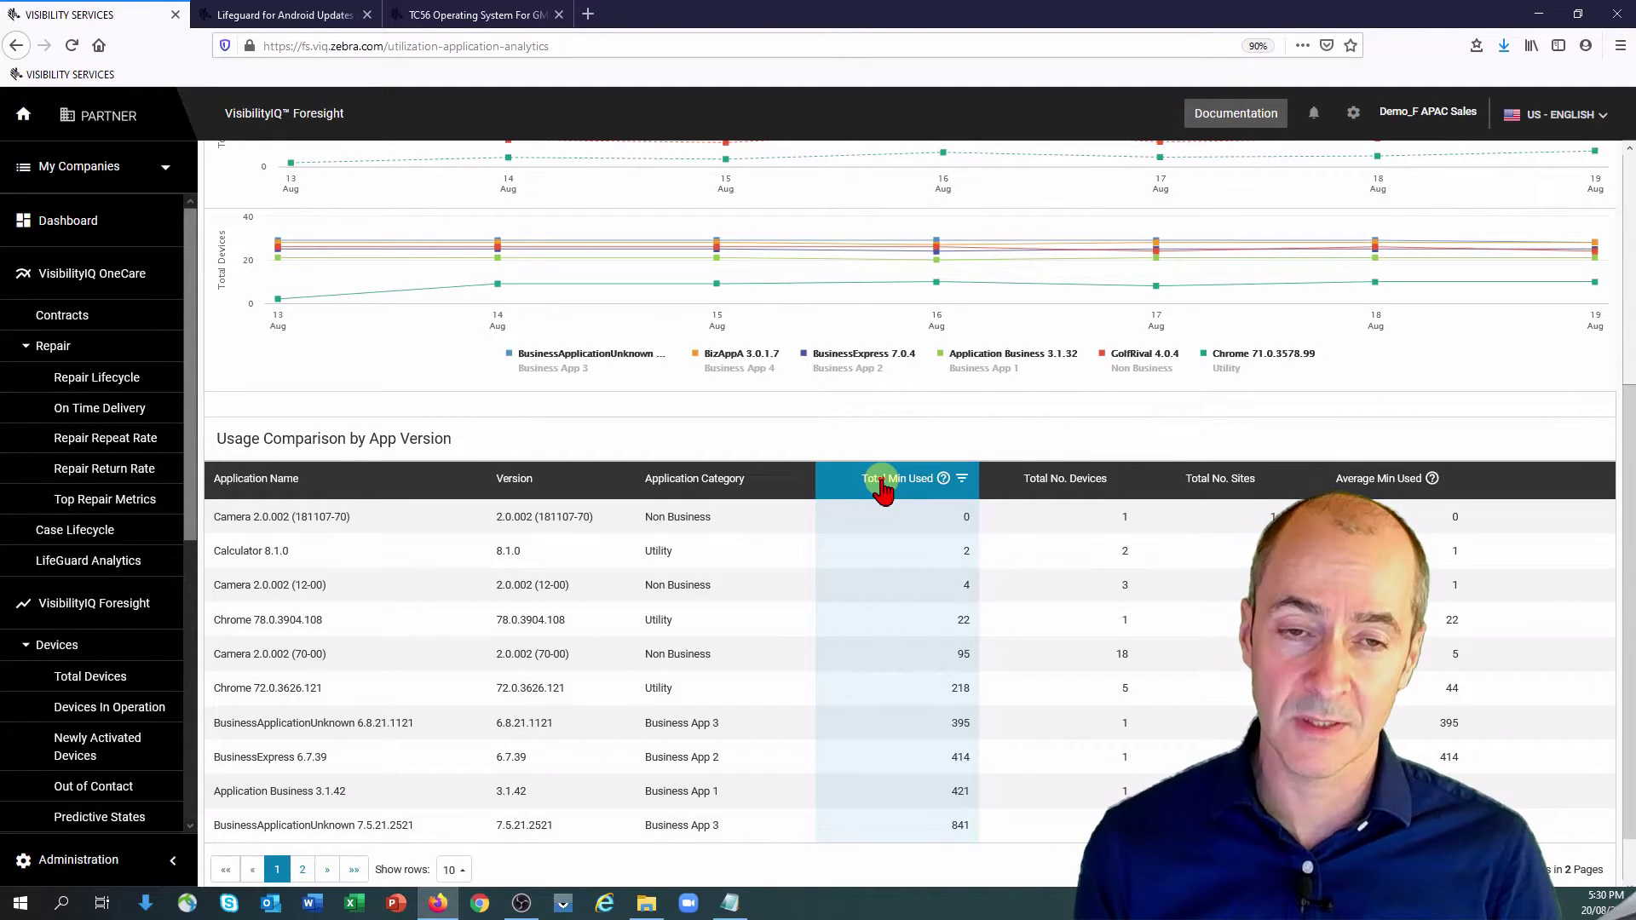
{"action": "left_click", "coordinate": [882, 487]}
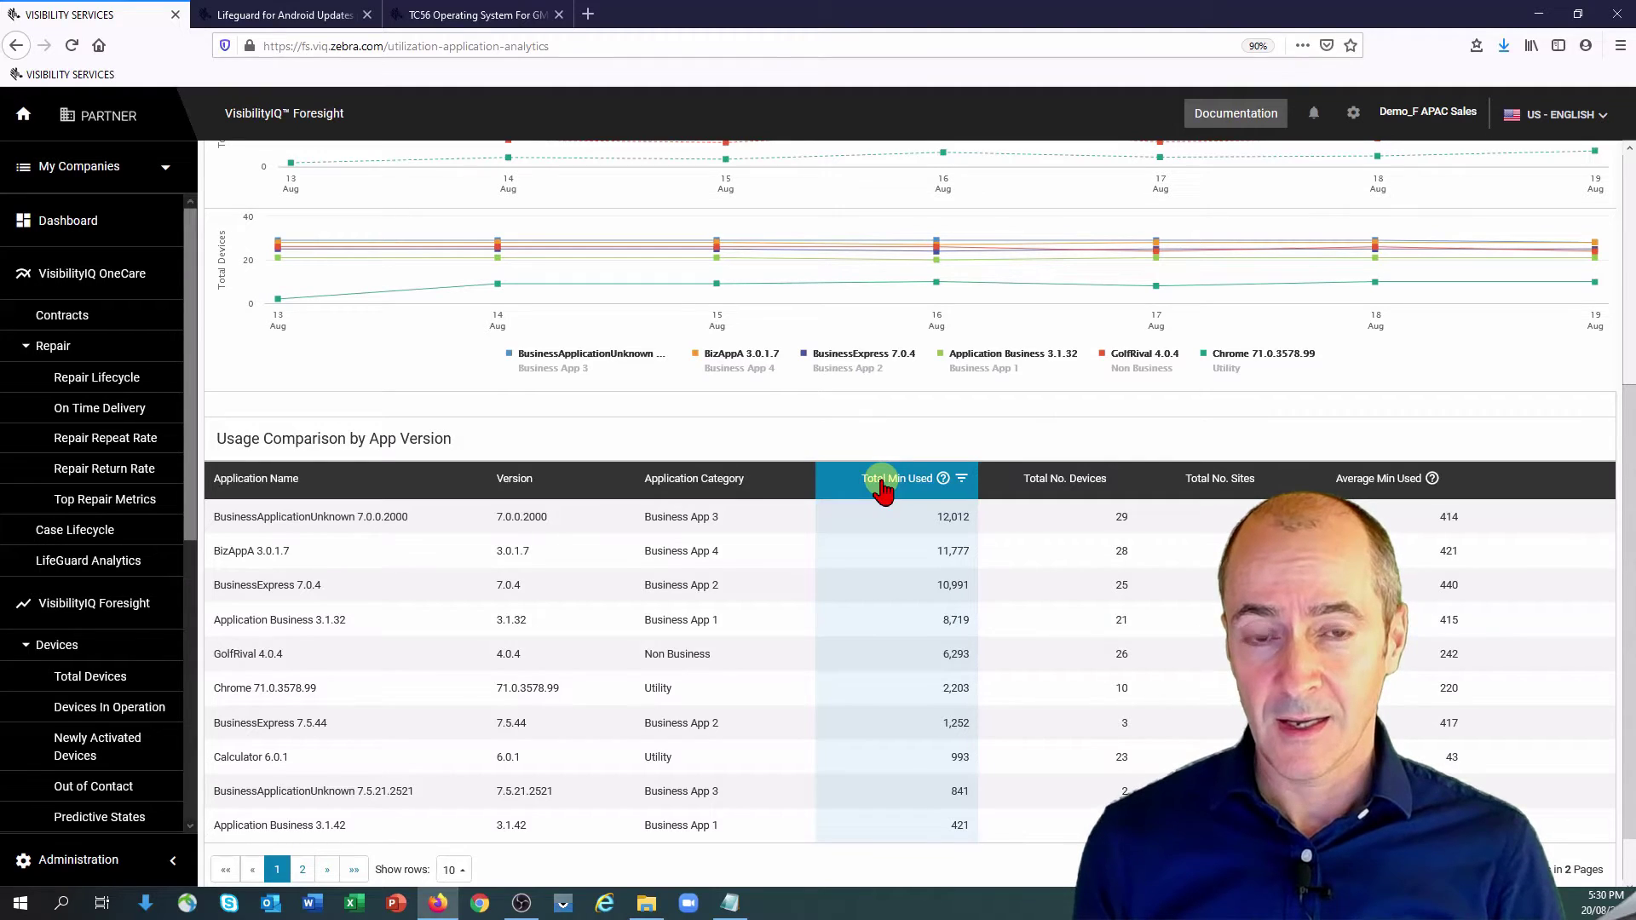
{"action": "left_click", "coordinate": [944, 479]}
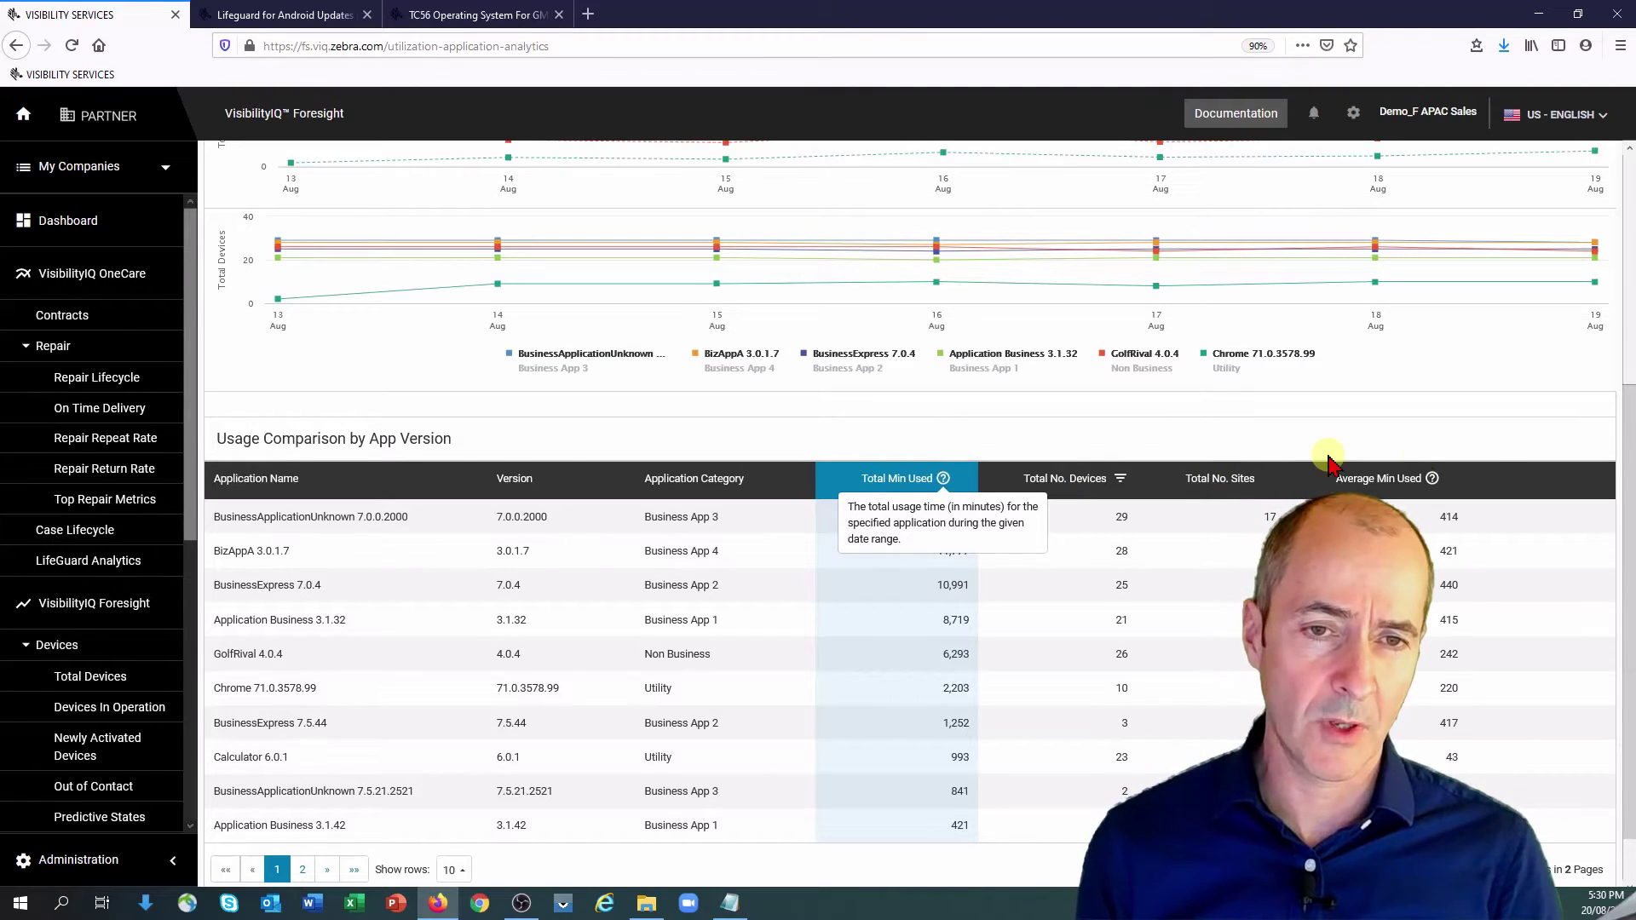
- View the devices running BusinessApplicationUnknown 7.0.0.2000 and examine their usage charts and device table
{"action": "left_click", "coordinate": [364, 534]}
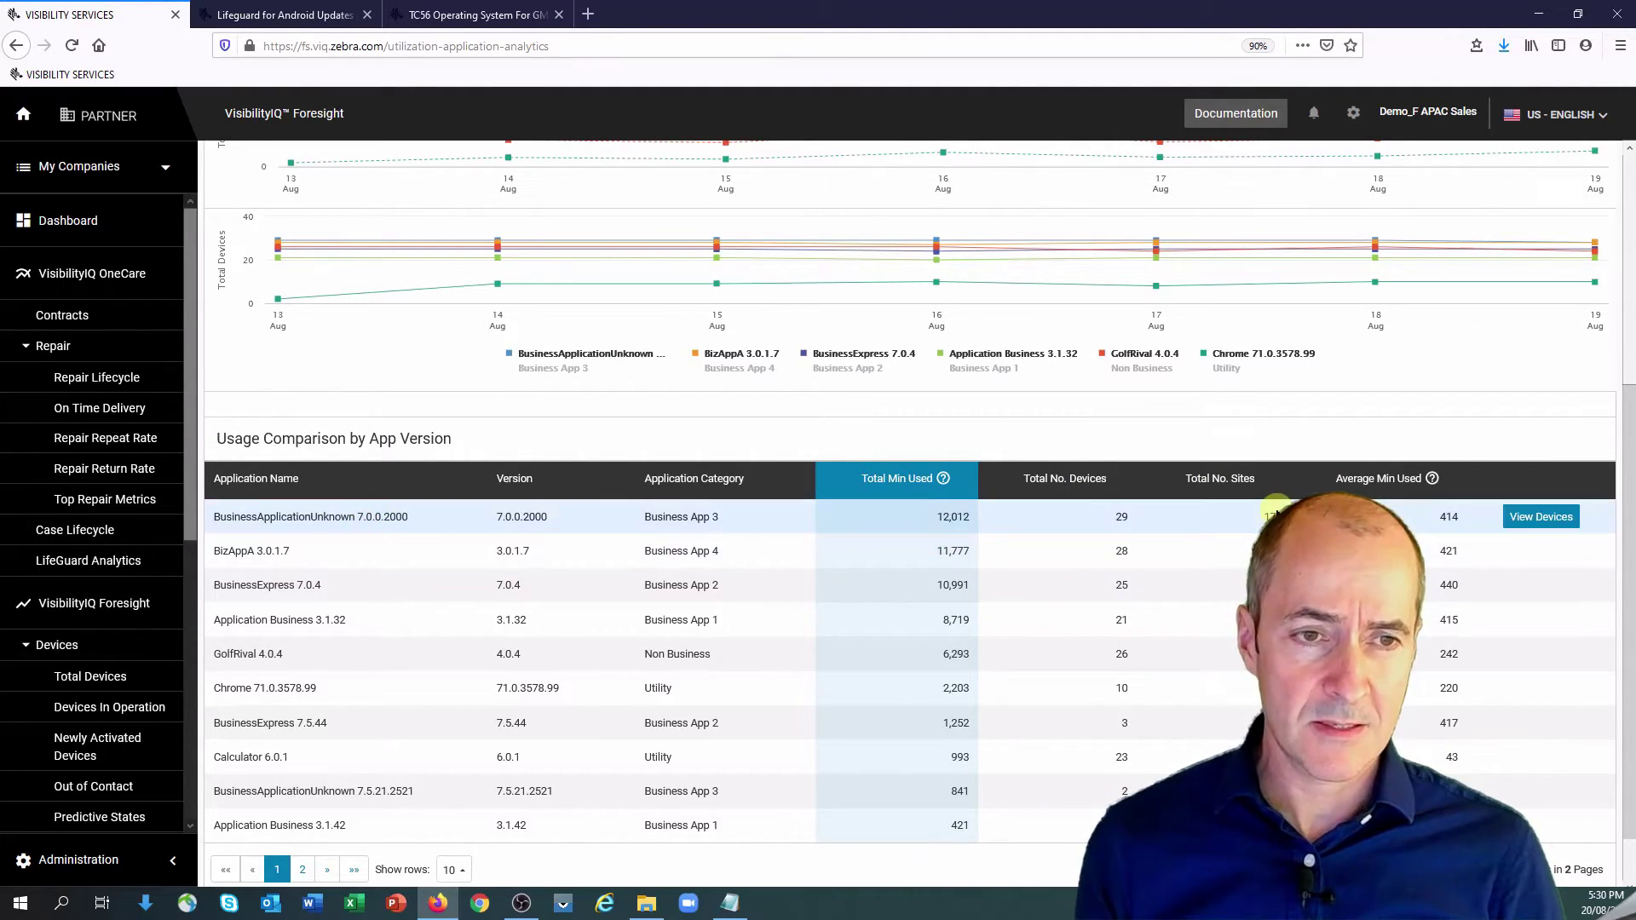
{"action": "left_click", "coordinate": [1541, 518]}
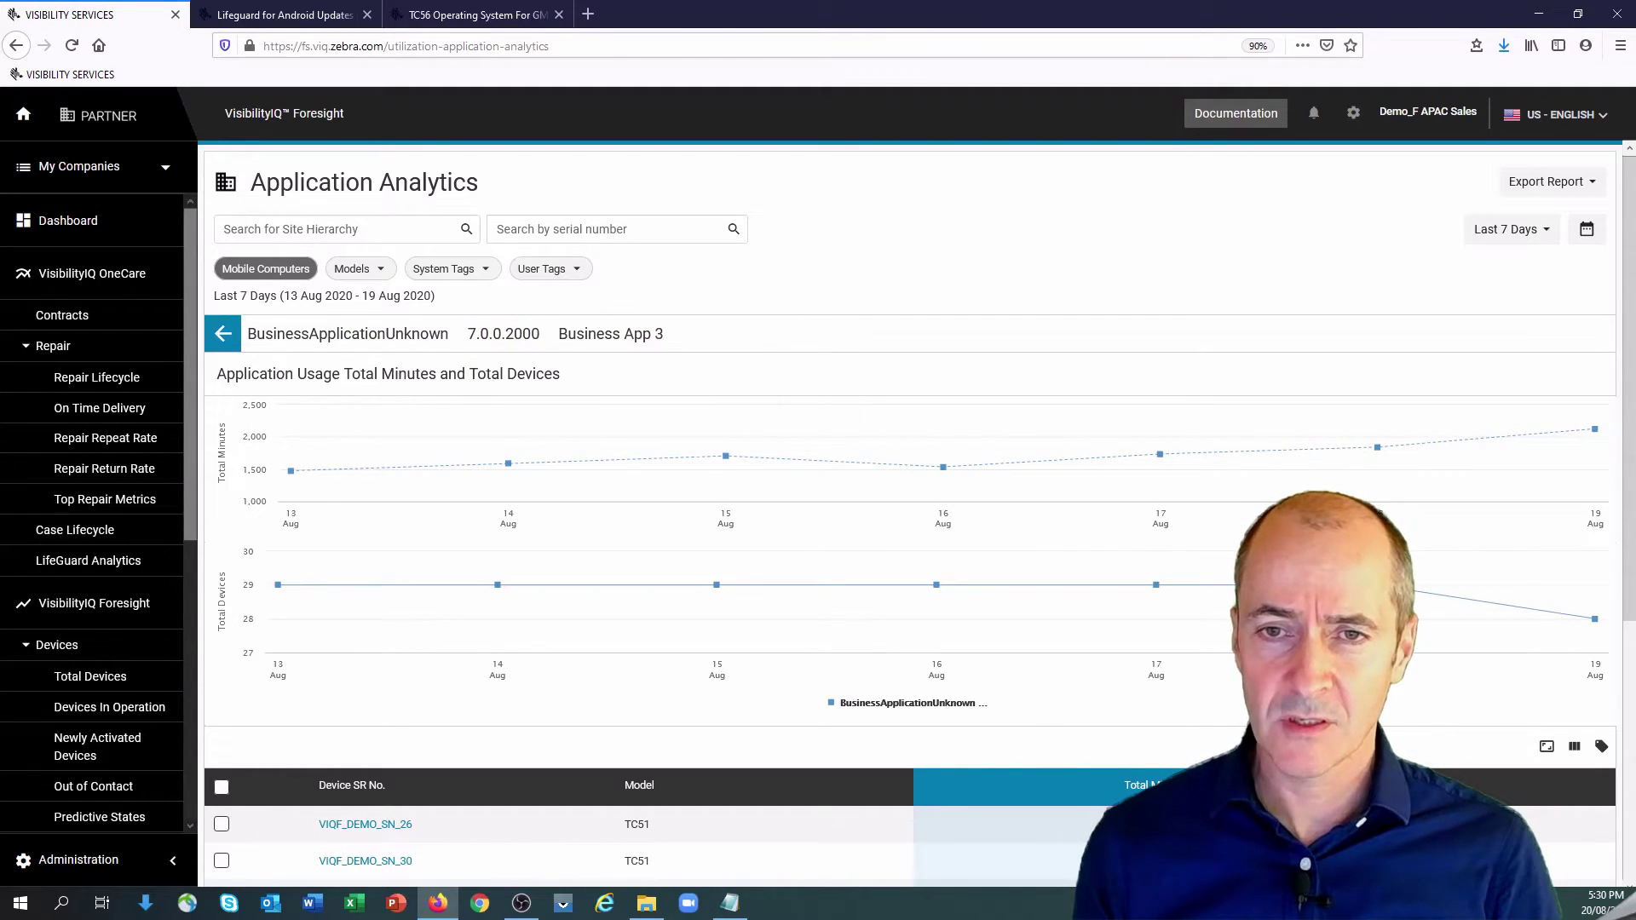
{"action": "scroll", "coordinate": [1618, 566], "scroll_direction": "down", "scroll_amount": 2}
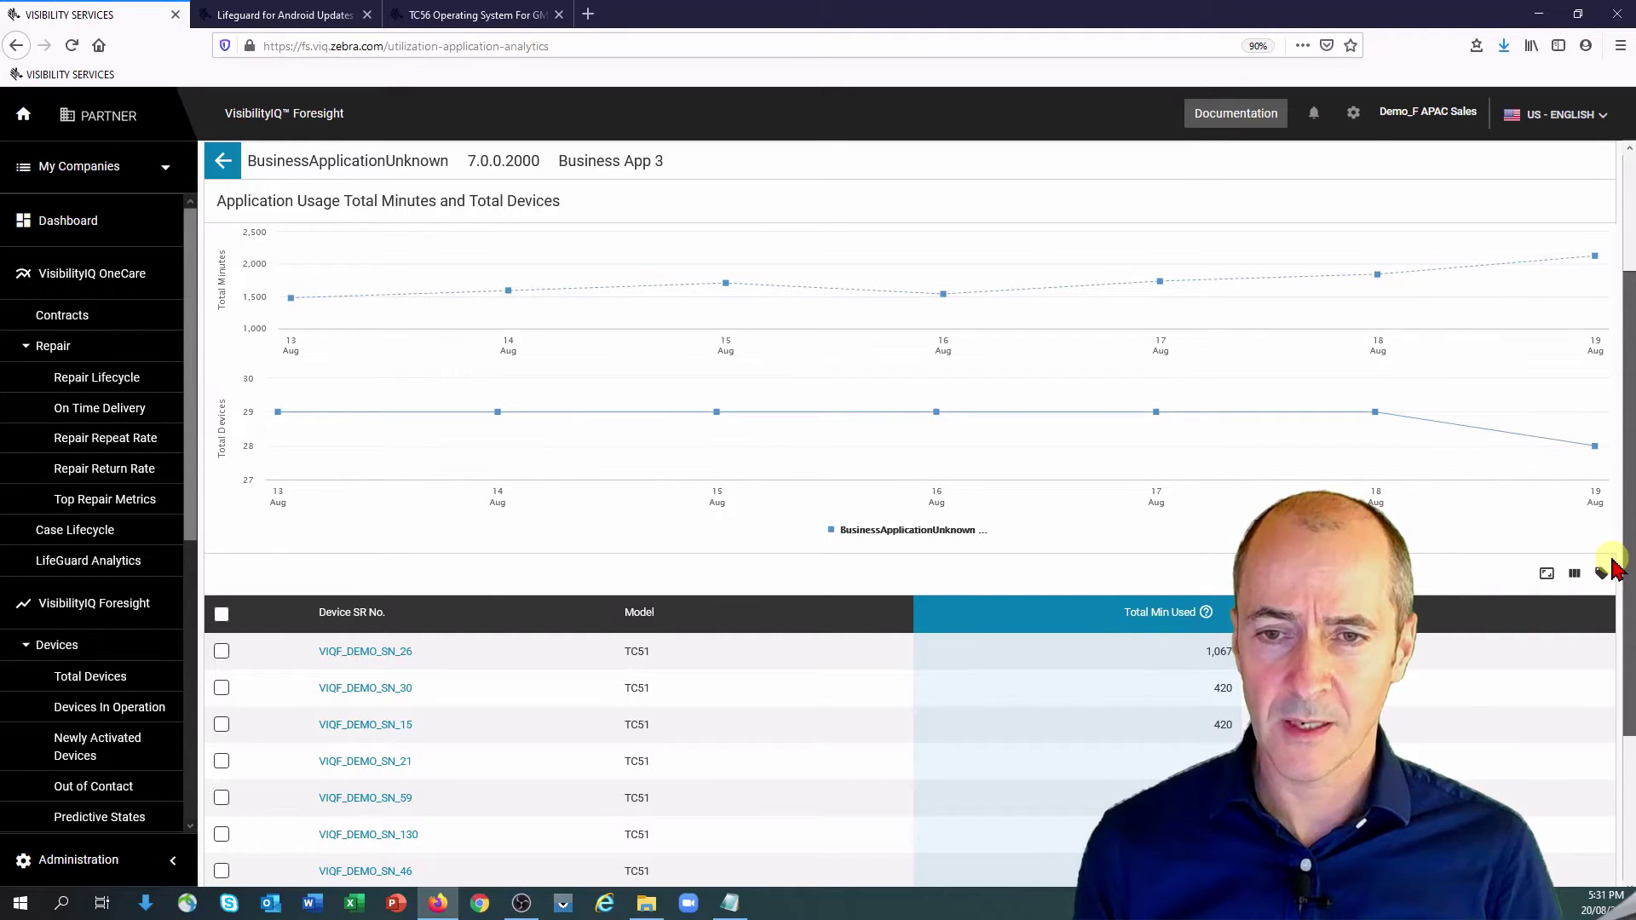
{"action": "scroll", "coordinate": [1618, 569], "scroll_direction": "down", "scroll_amount": 3}
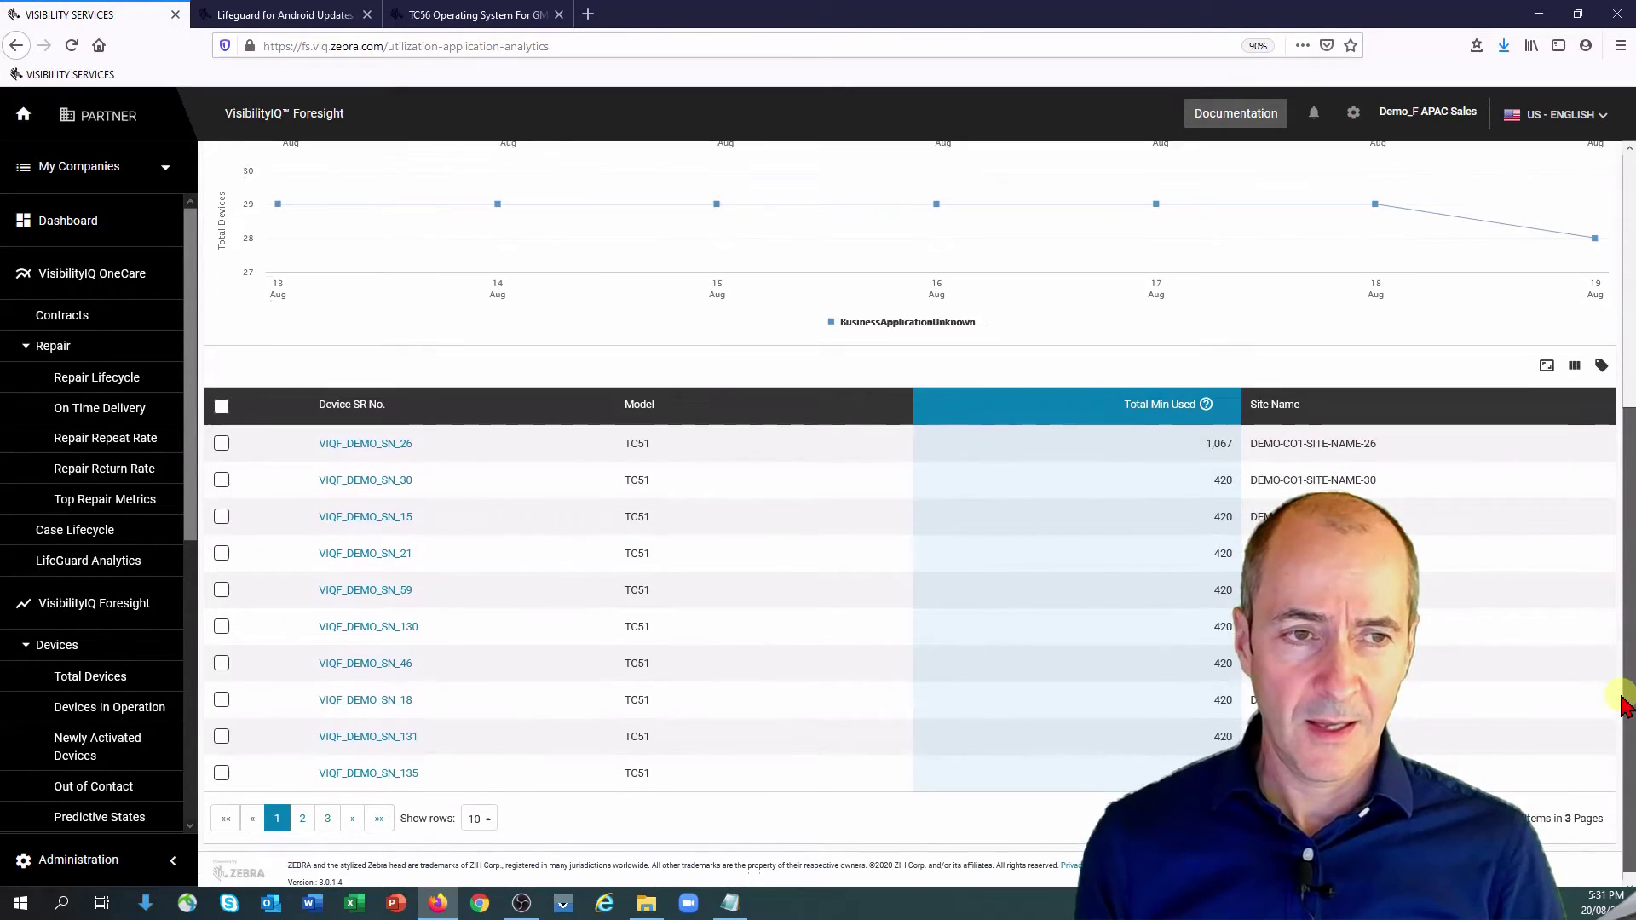
{"action": "scroll", "coordinate": [1619, 596], "scroll_direction": "up", "scroll_amount": 5}
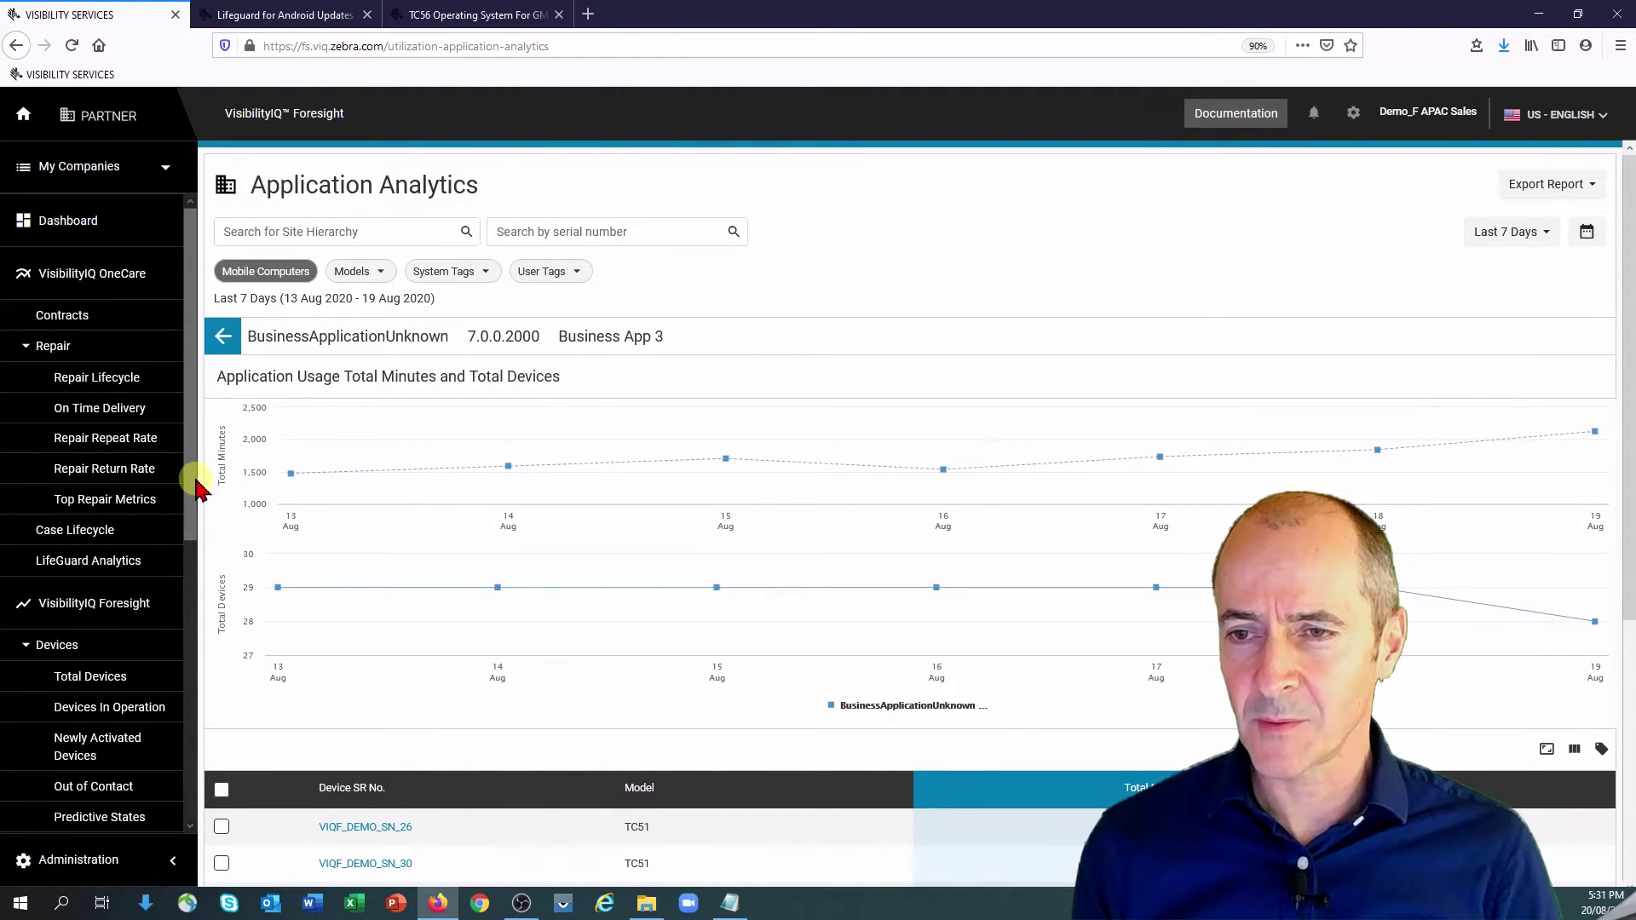
- Open the Administration area on its Site Assignment page
{"action": "left_click_drag", "start_coordinate": [196, 495], "coordinate": [185, 831]}
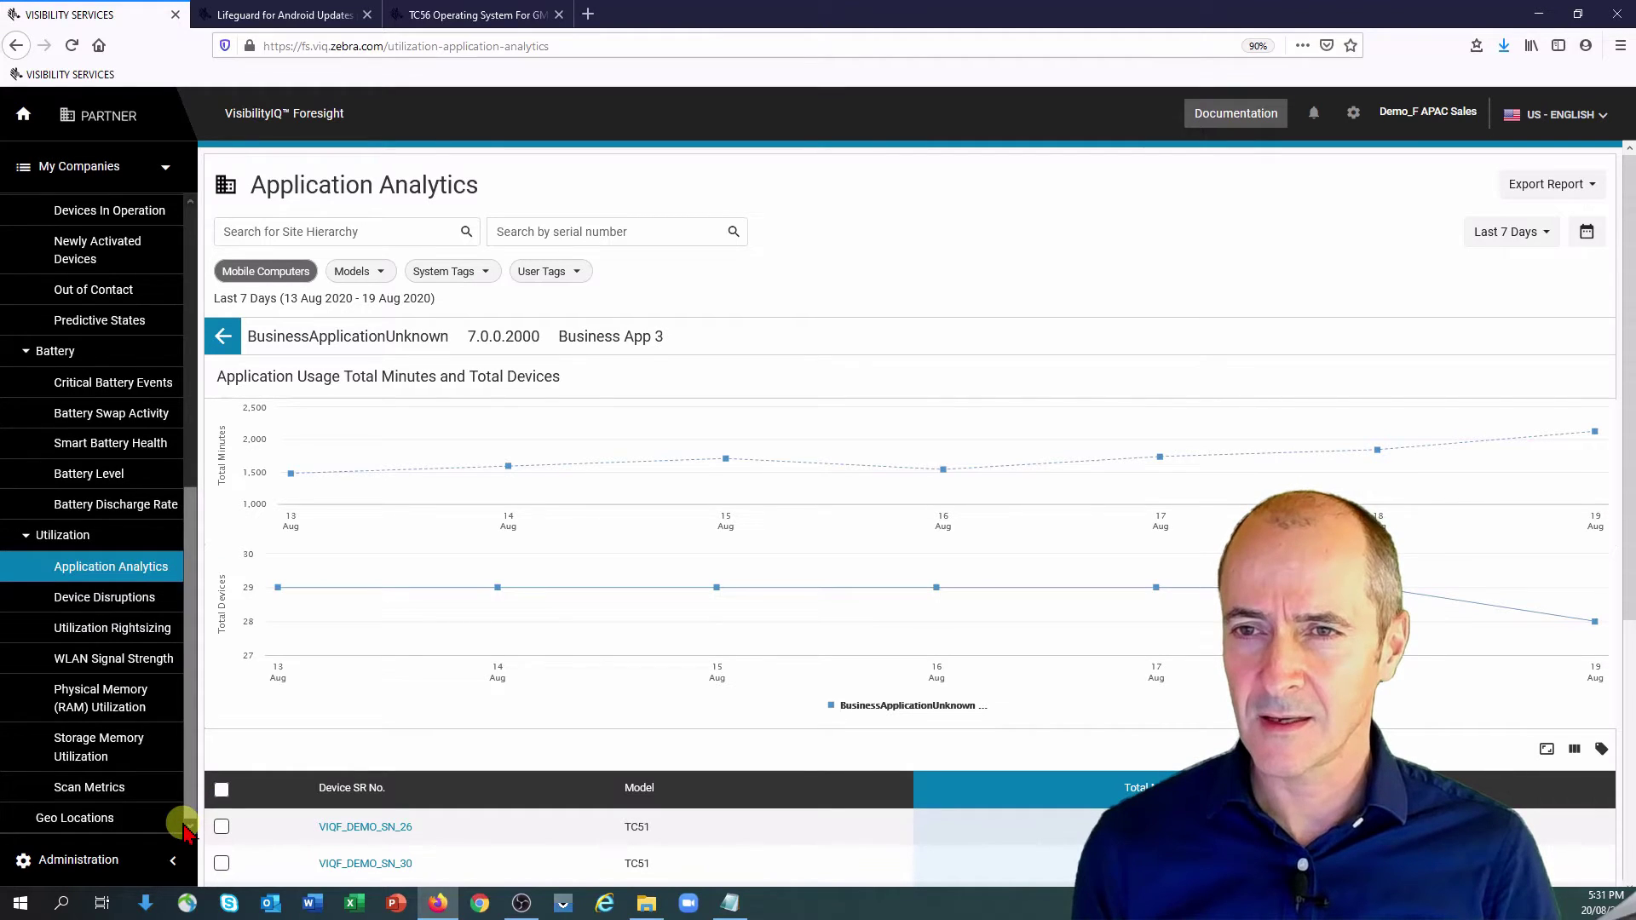
{"action": "left_click", "coordinate": [85, 863]}
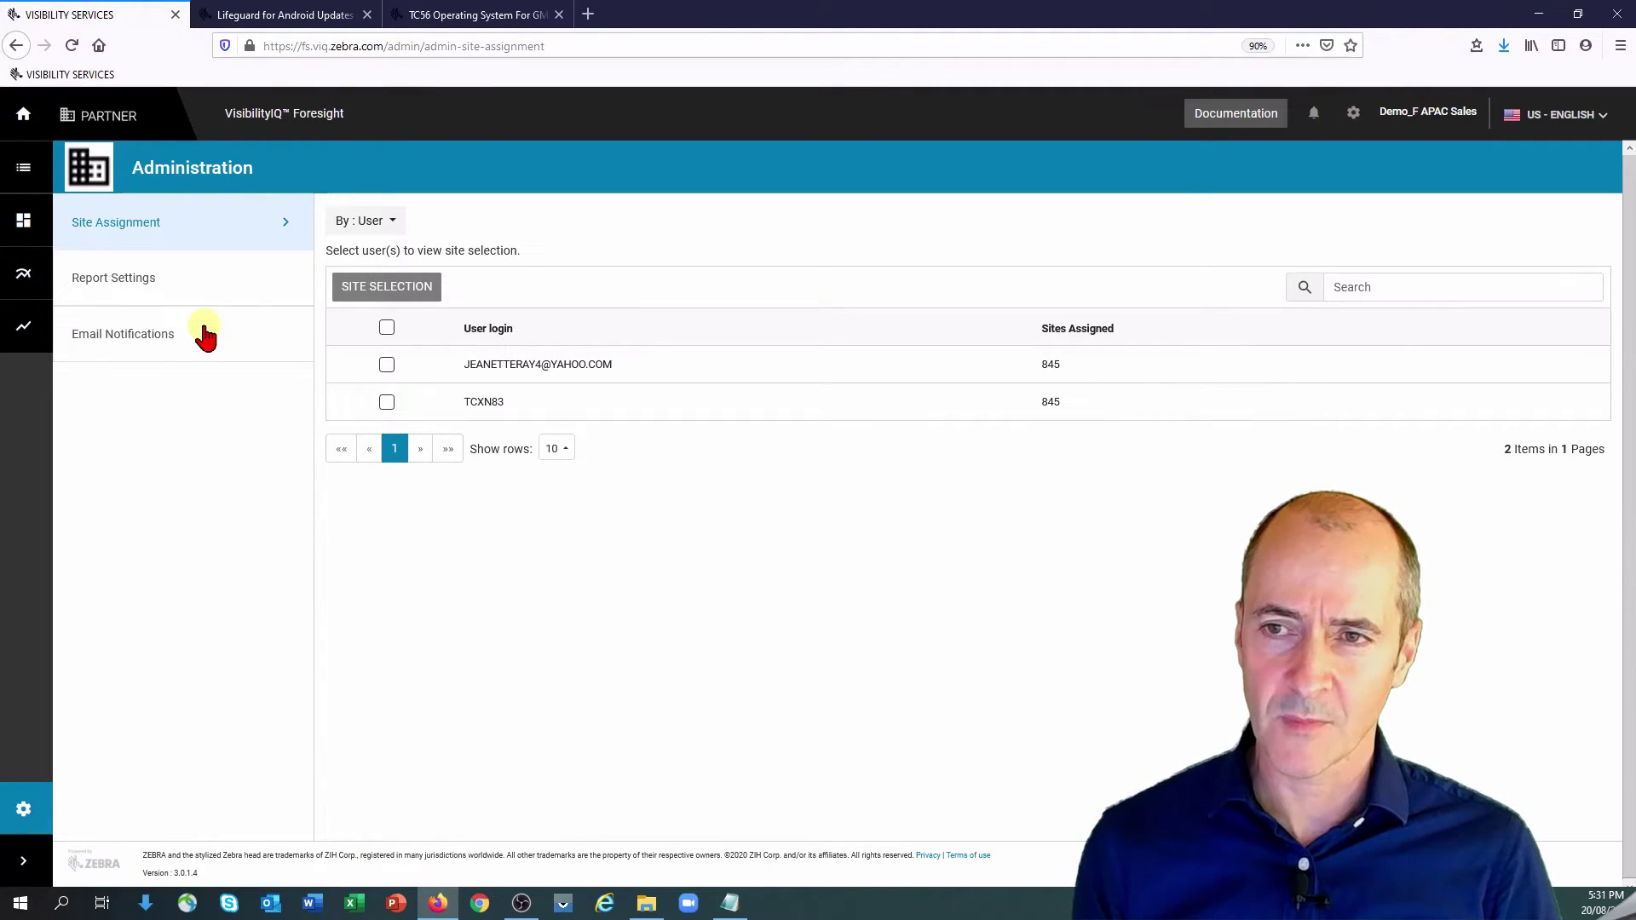
- Open the administration Report Settings and expand the WLAN Signal Strength section to examine its signal thresholds and AP Friendly Name options
{"action": "left_click", "coordinate": [132, 282]}
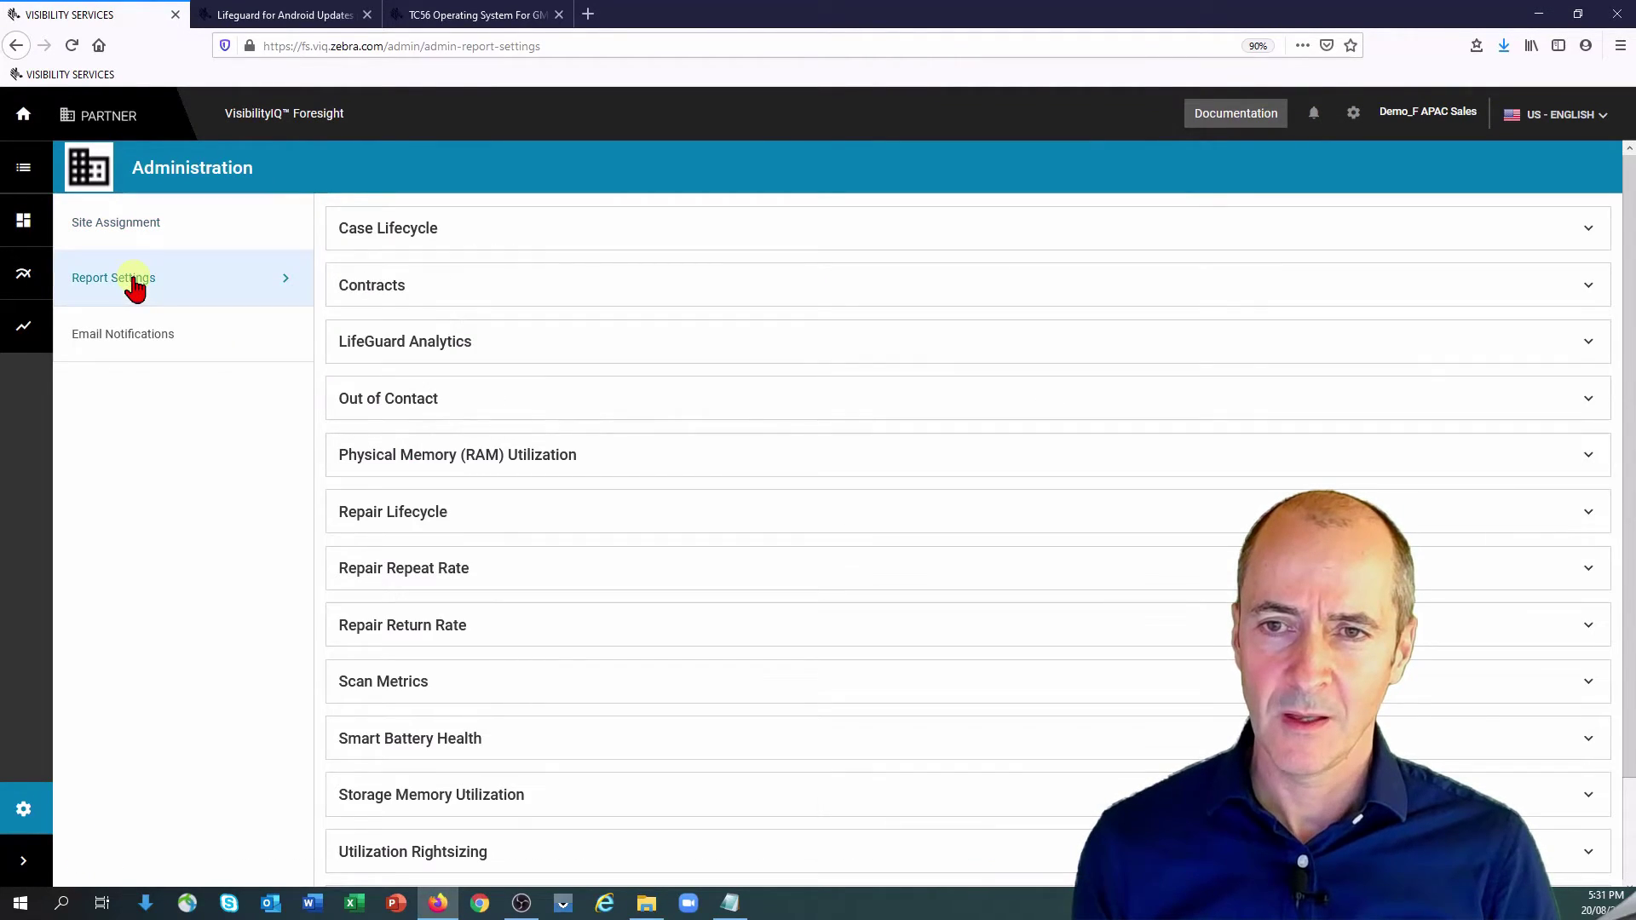
{"action": "left_click_drag", "start_coordinate": [1630, 354], "coordinate": [1625, 460]}
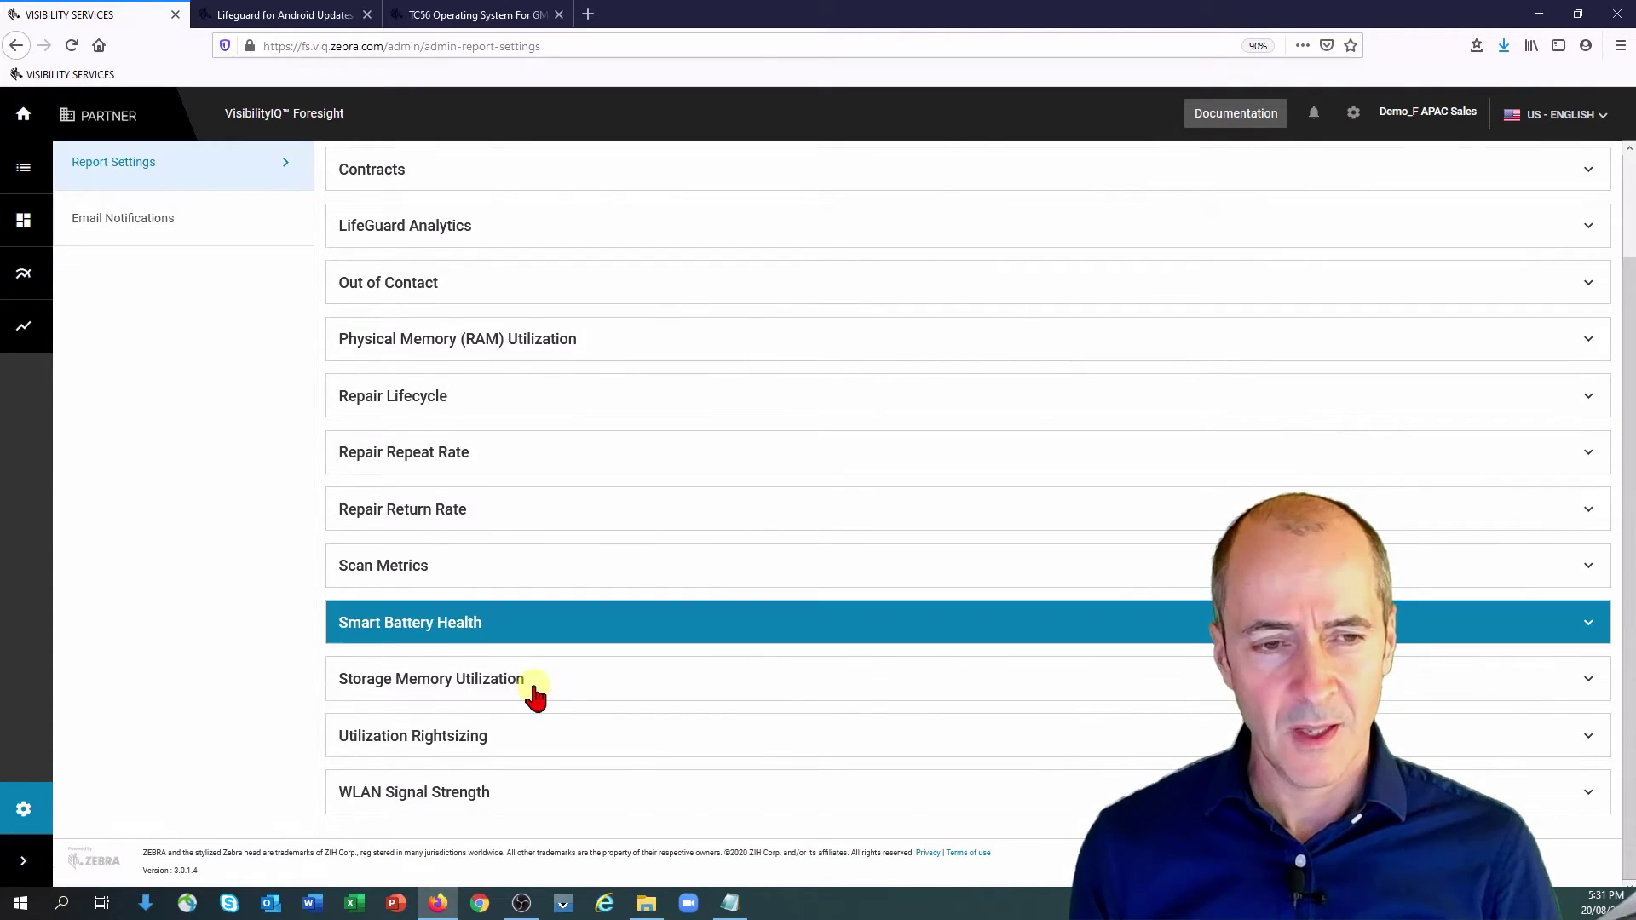
{"action": "left_click", "coordinate": [467, 805]}
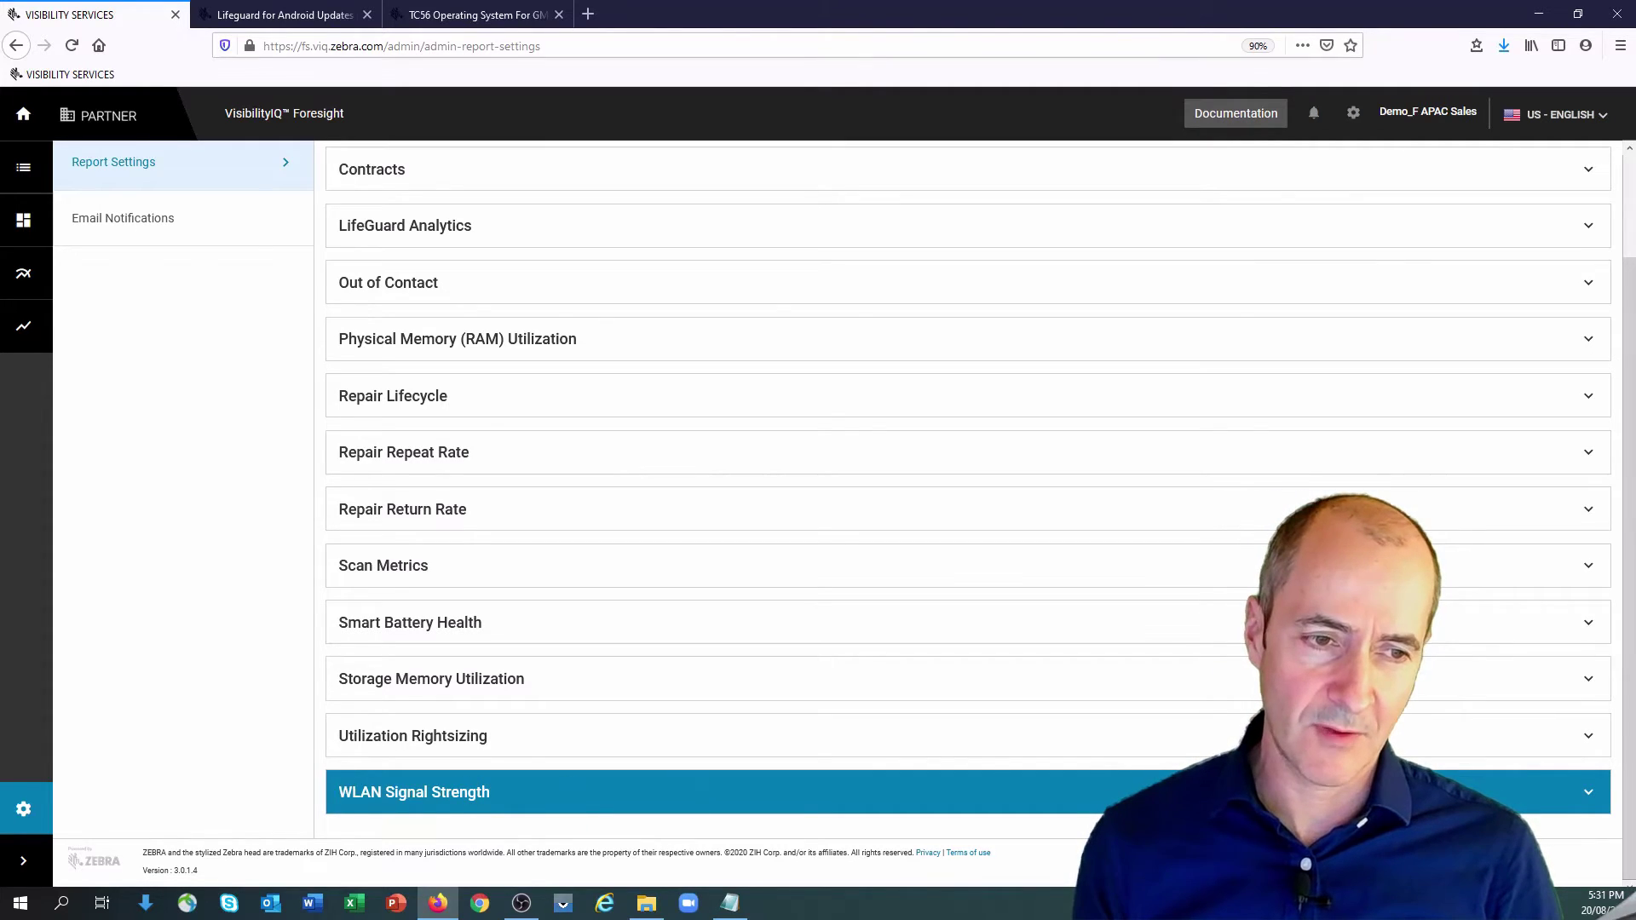
{"action": "left_click", "coordinate": [1590, 797]}
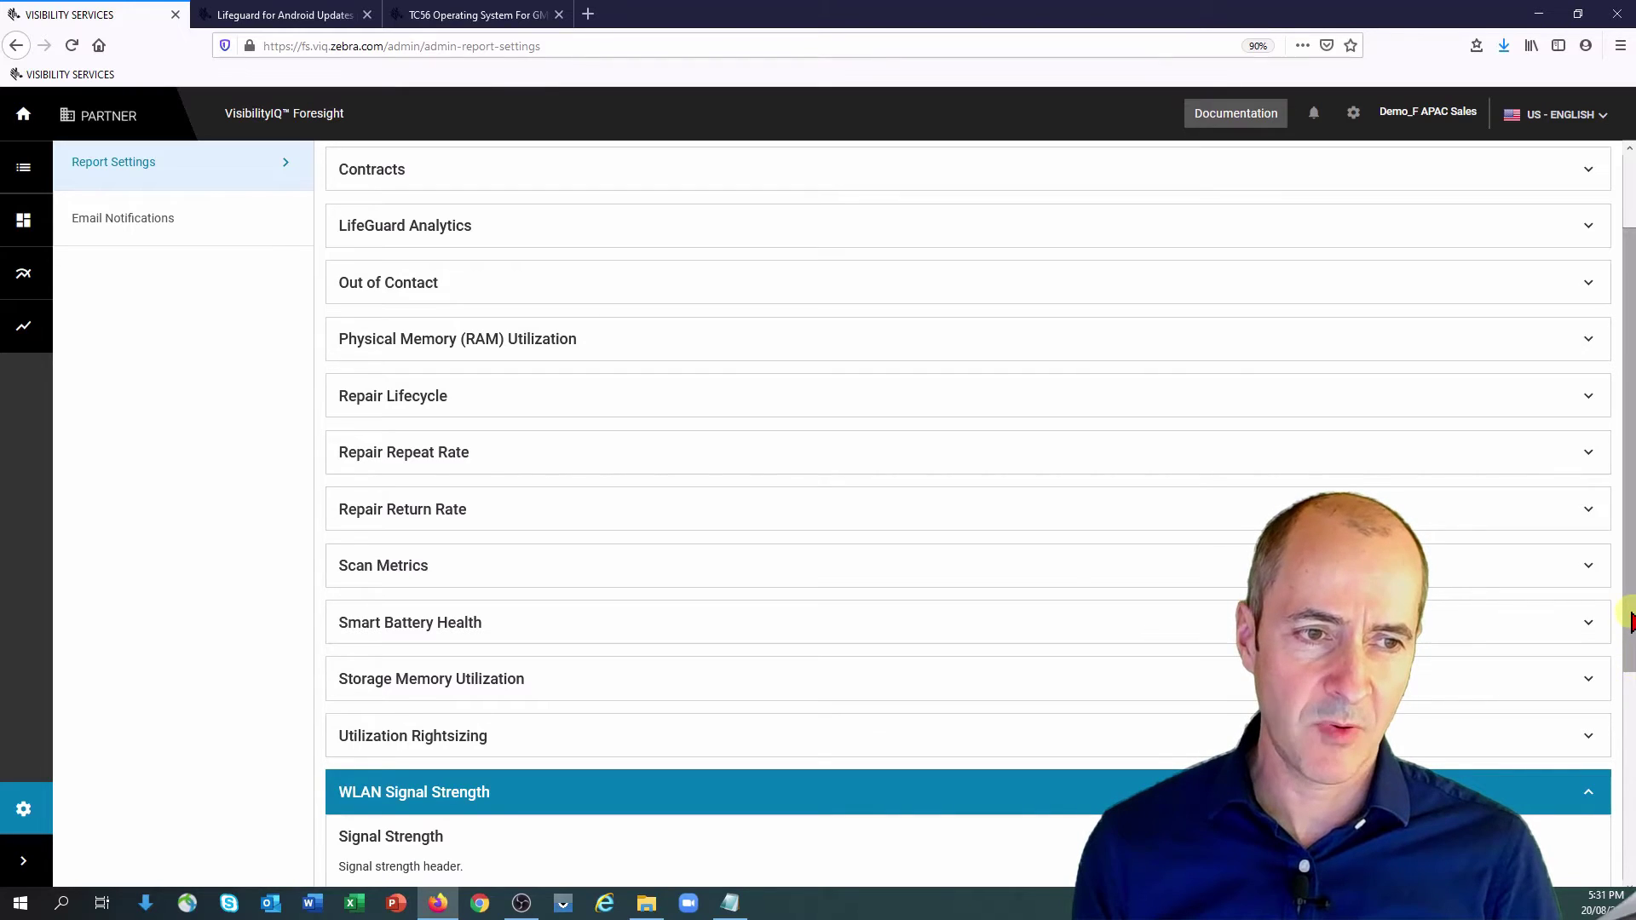
{"action": "left_click_drag", "start_coordinate": [1629, 620], "coordinate": [1613, 828]}
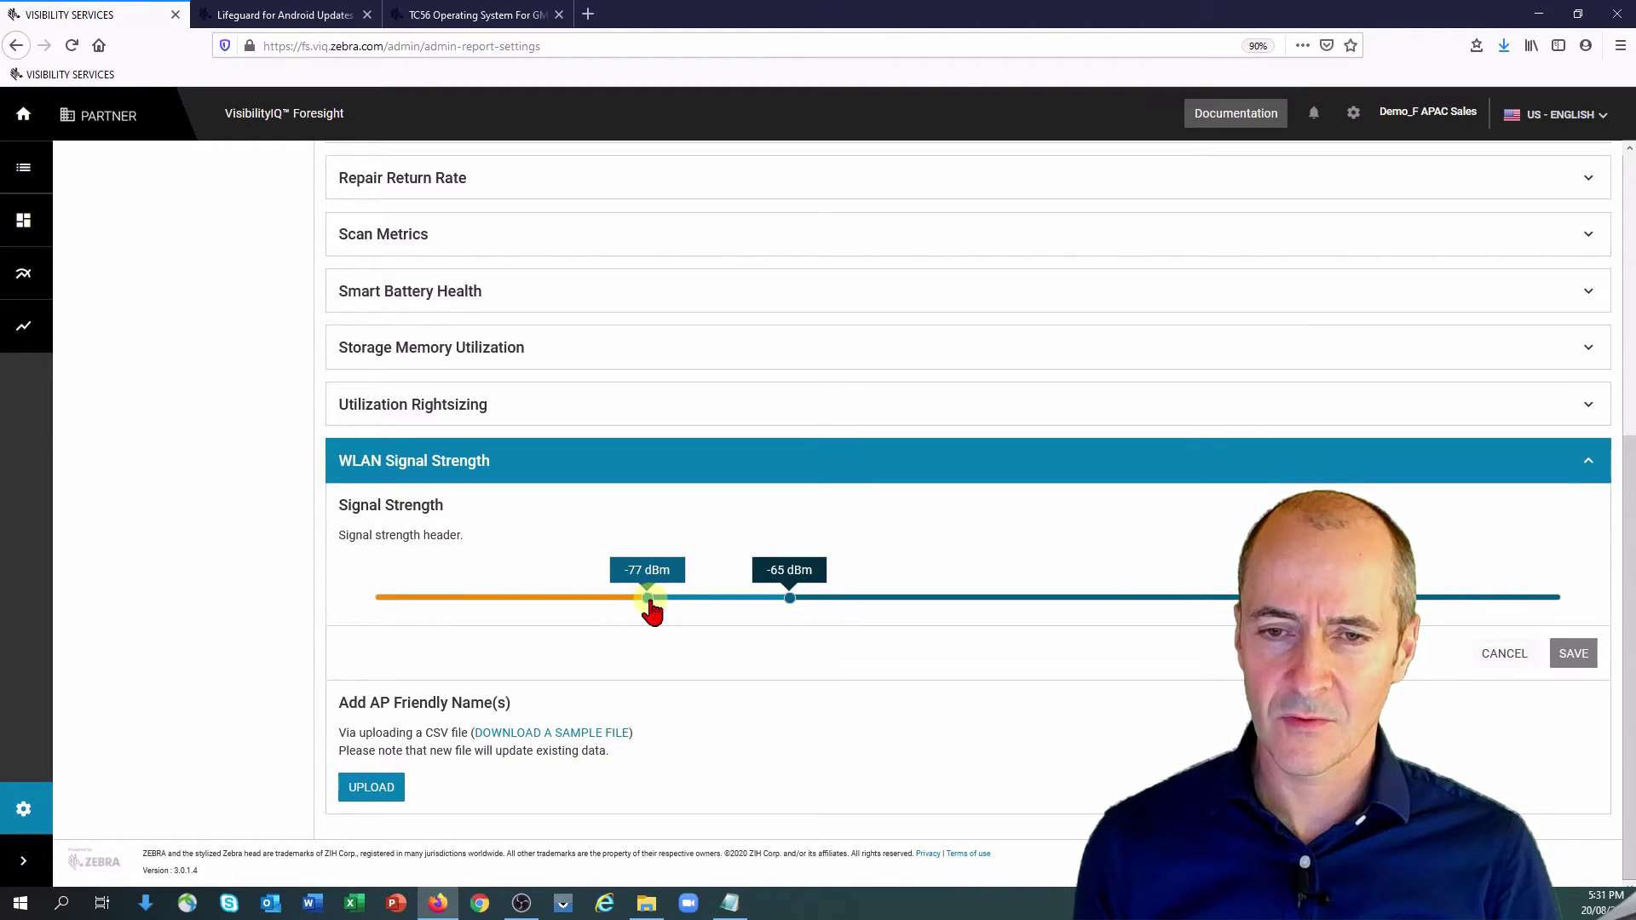
- Try raising the lower WLAN signal strength threshold to -76 dBm without saving the change
{"action": "mouse_move", "coordinate": [652, 610]}
{"action": "left_mouse_down"}
{"action": "mouse_move", "coordinate": [611, 610]}
{"action": "mouse_move", "coordinate": [664, 628]}
{"action": "left_mouse_up"}
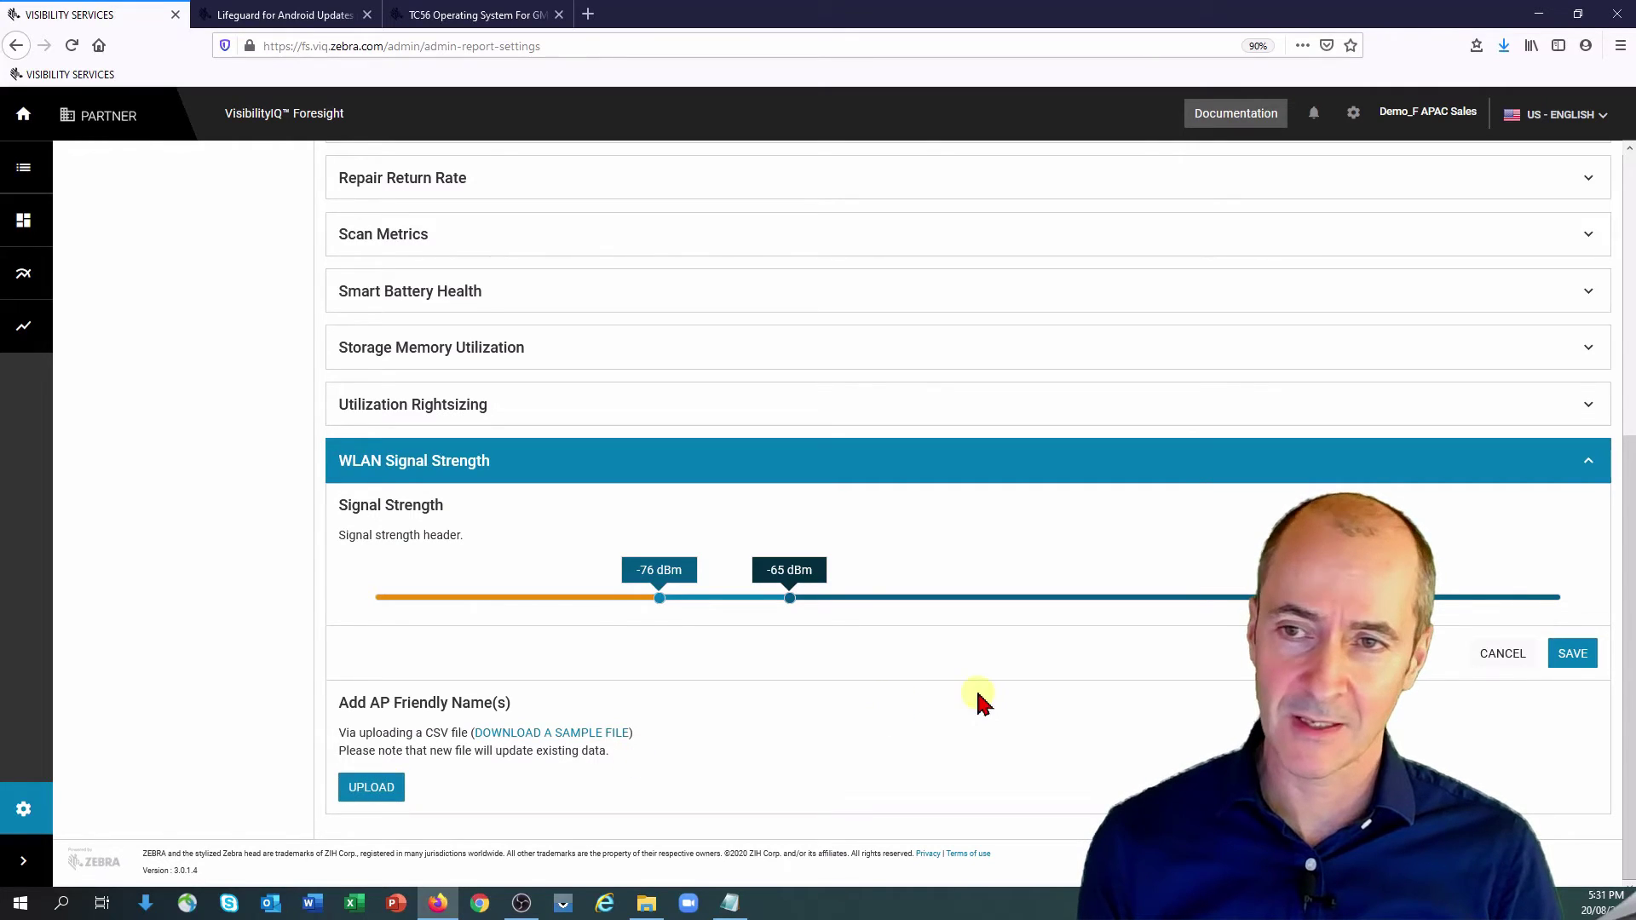
{"action": "left_click", "coordinate": [1358, 409]}
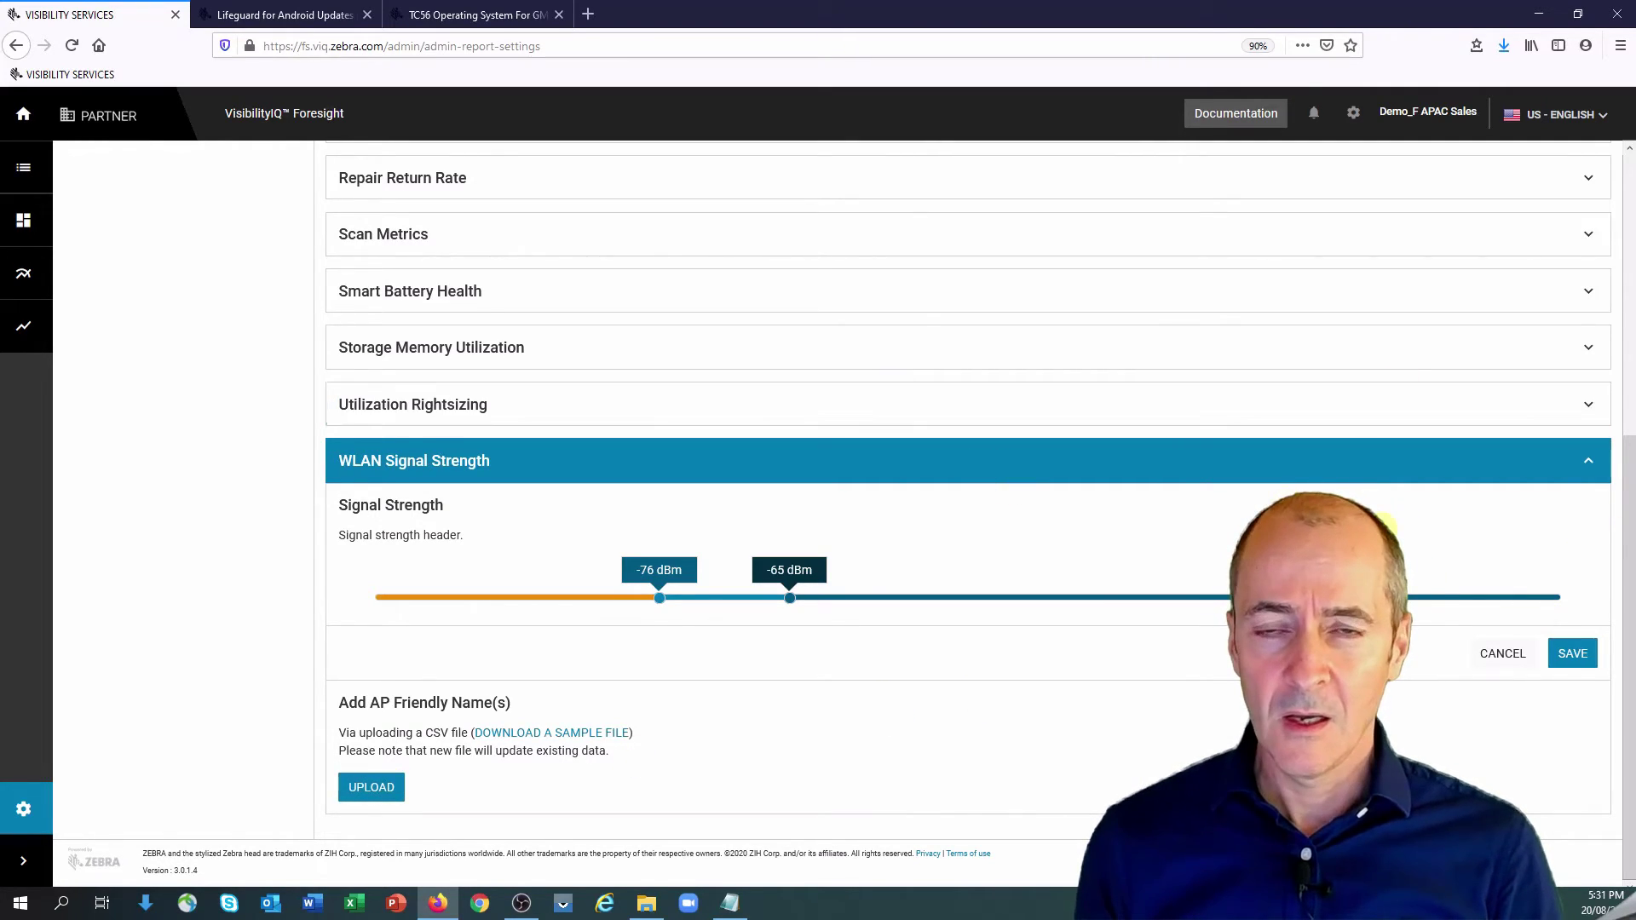
- Return to the Dashboard and look through the available Battery and Utilization reports down to Geo Locations
{"action": "left_click_drag", "start_coordinate": [1627, 554], "coordinate": [1617, 237]}
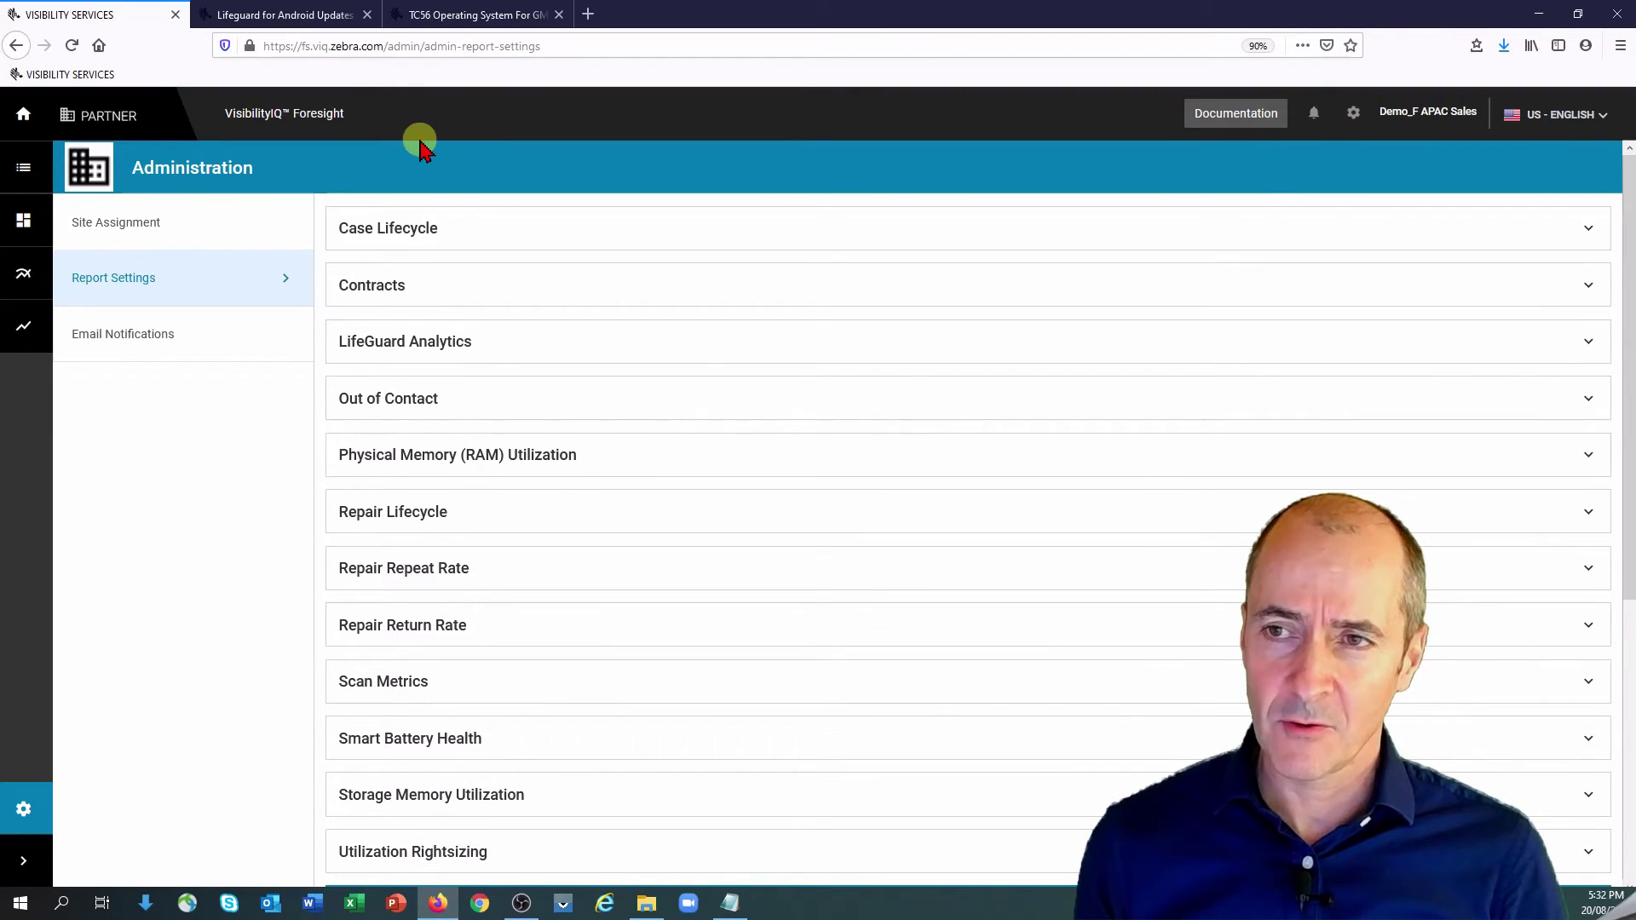
{"action": "left_click", "coordinate": [24, 230]}
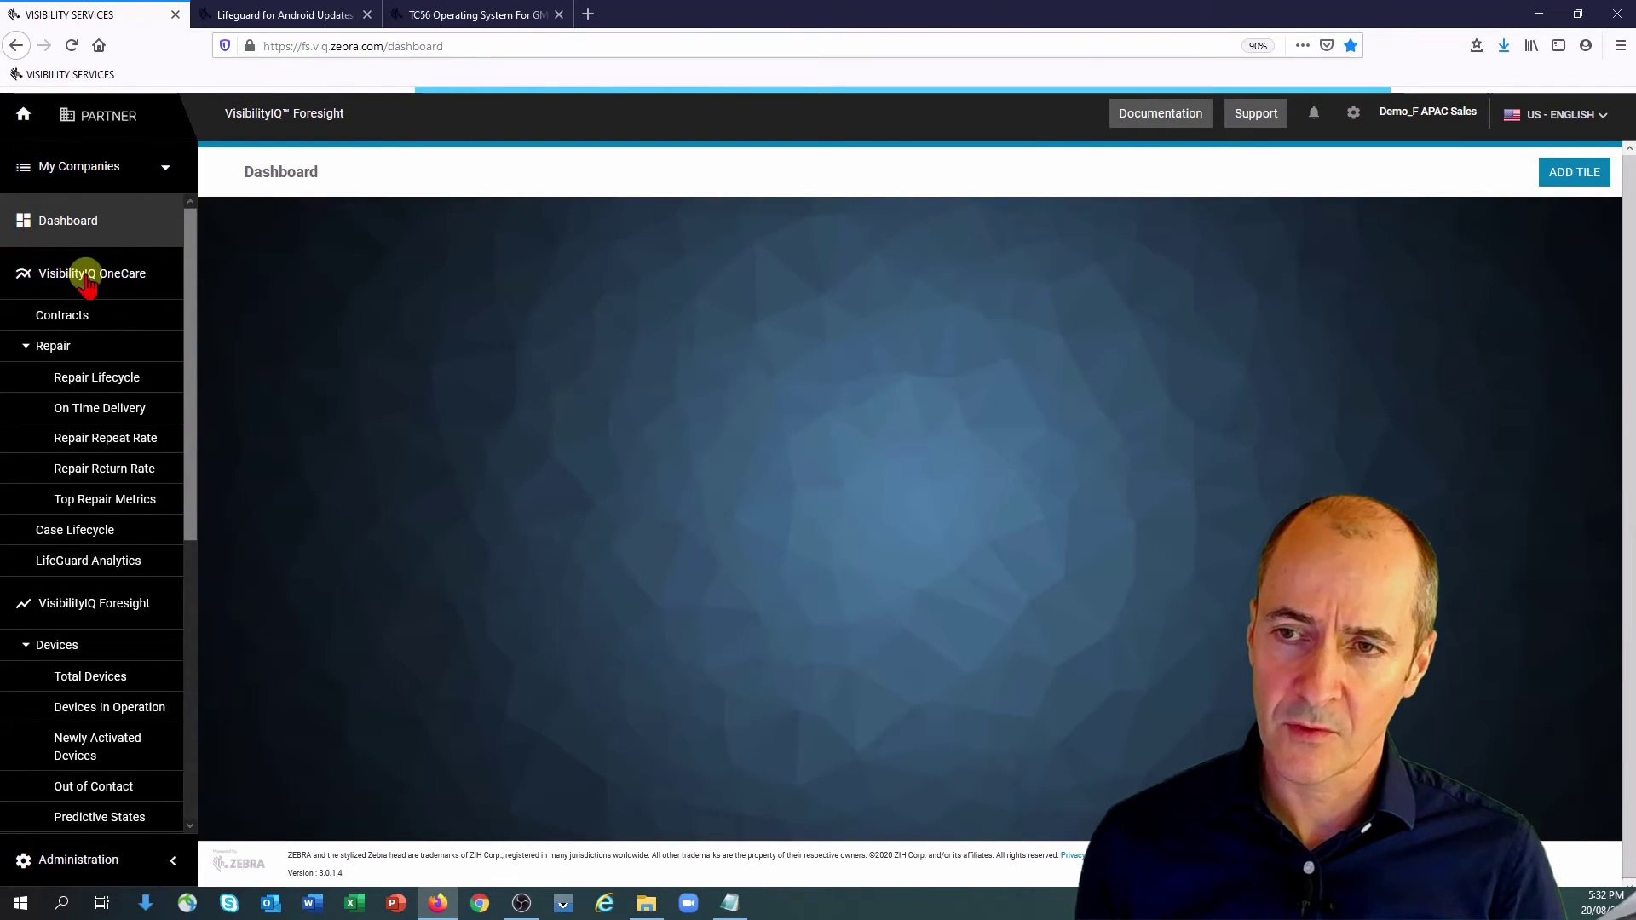
{"action": "left_click_drag", "start_coordinate": [188, 294], "coordinate": [189, 627]}
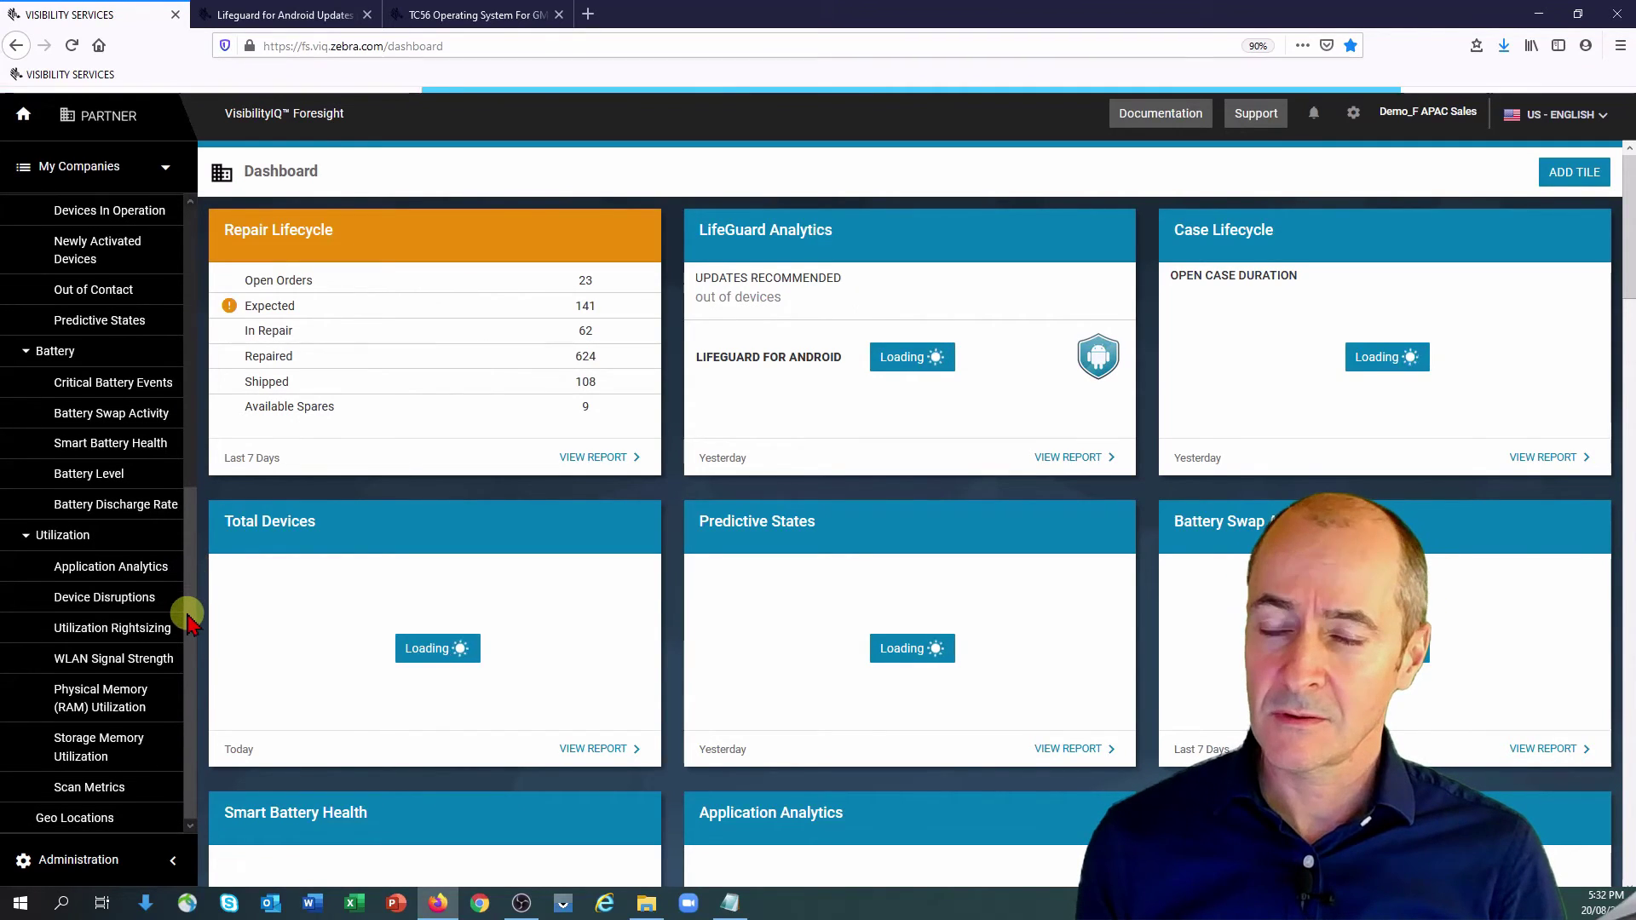